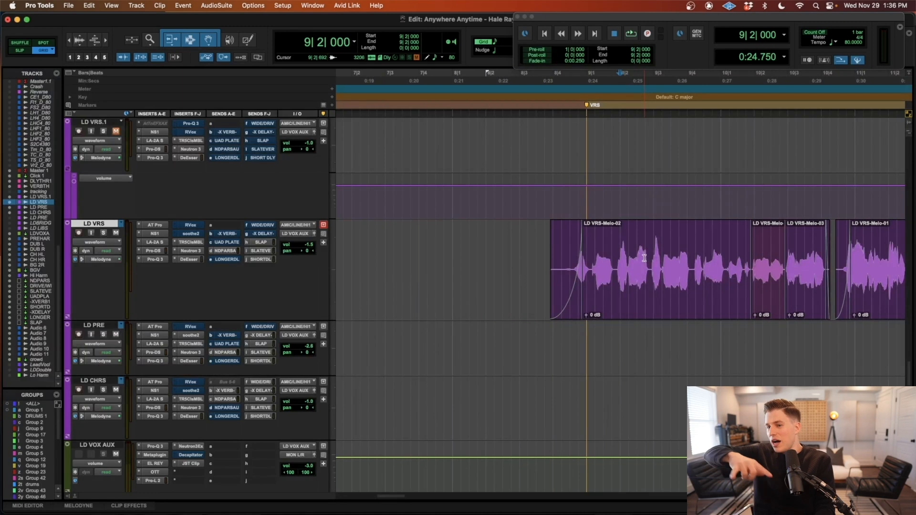
Open the LD VRS lead vocal track for editing in Melodyne.
scroll(463, 293, "right", 3)
right_click(96, 224)
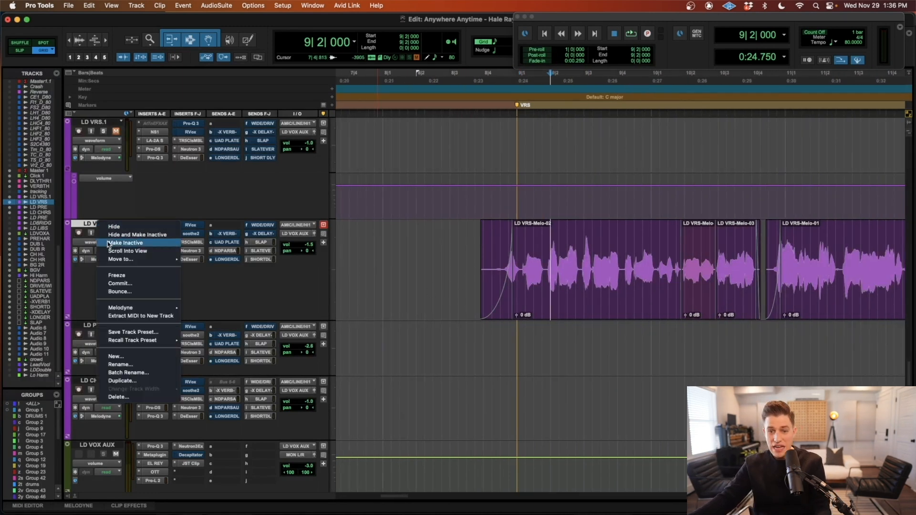
mouse_move(139, 308)
left_click(205, 310)
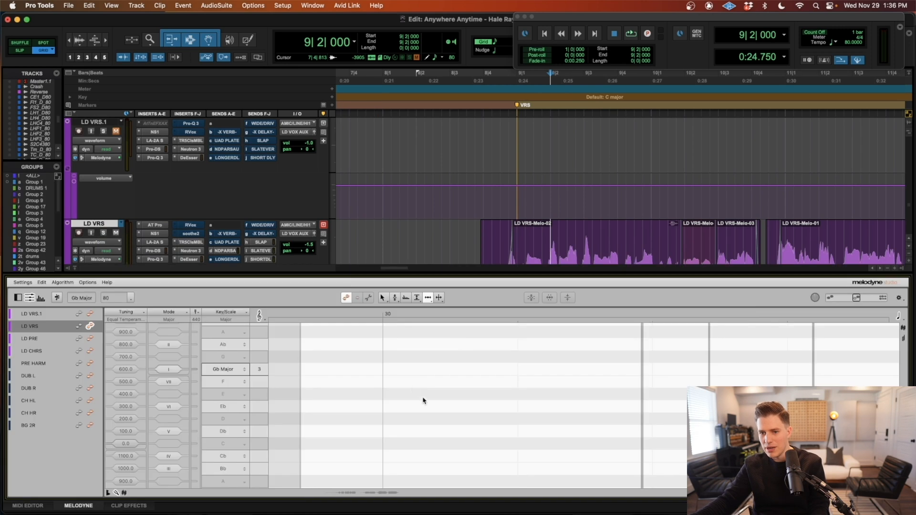
Look over Melodyne's editing tools on the lead vocal notes around bar 30, and close the Melodyne editor.
right_click(386, 390)
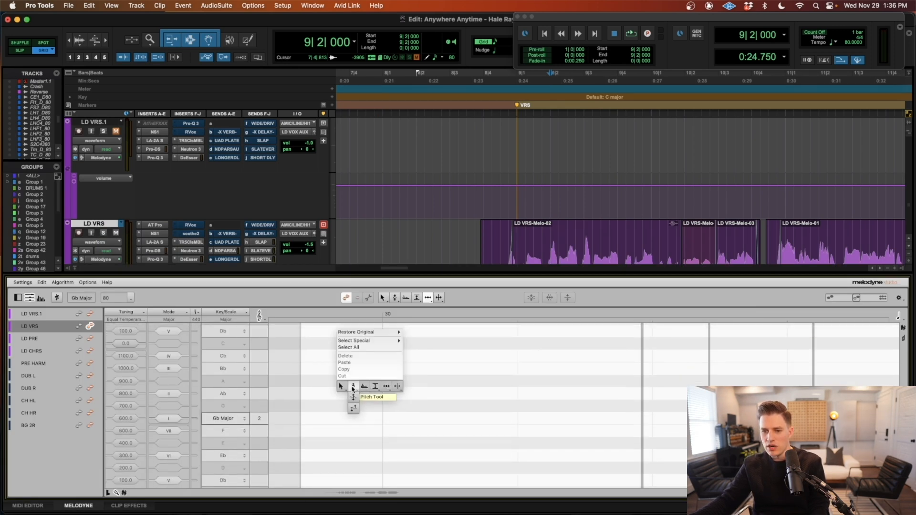
left_click(386, 387)
right_click(388, 388)
left_click(370, 382)
mouse_move(384, 388)
left_mouse_down()
mouse_move(375, 388)
mouse_move(401, 388)
mouse_move(384, 388)
left_mouse_up()
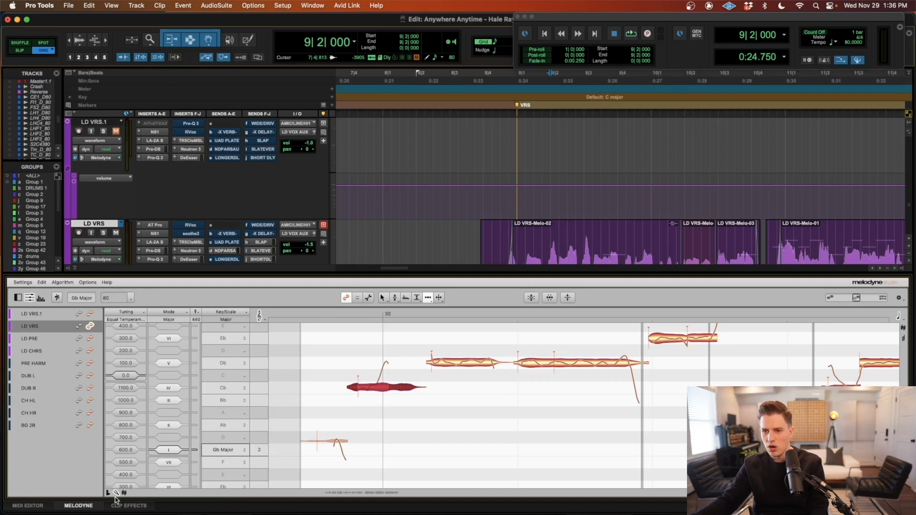
left_click(79, 506)
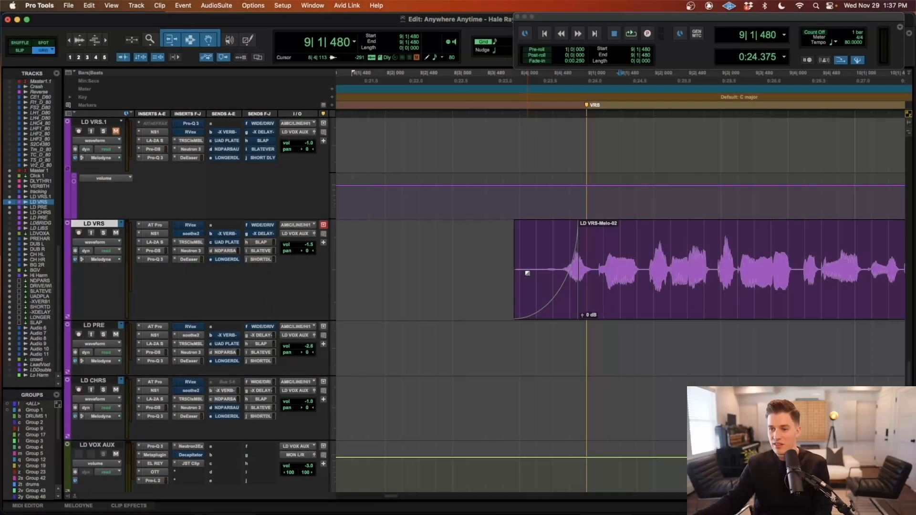
Examine the waveform of the LD VRS vocal clip closely around the start of the VRS section.
key("t")
key("t")
key("r")
key("r")
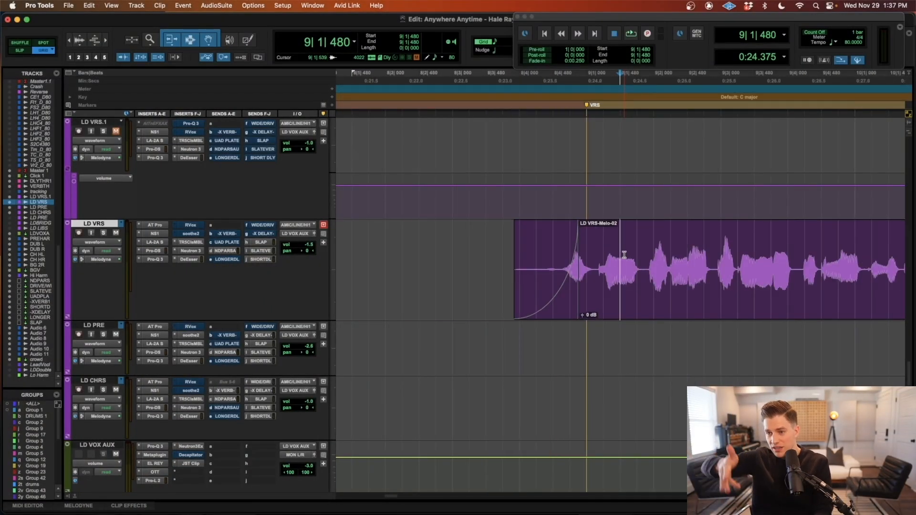
key("t")
scroll(622, 262, "right", 4)
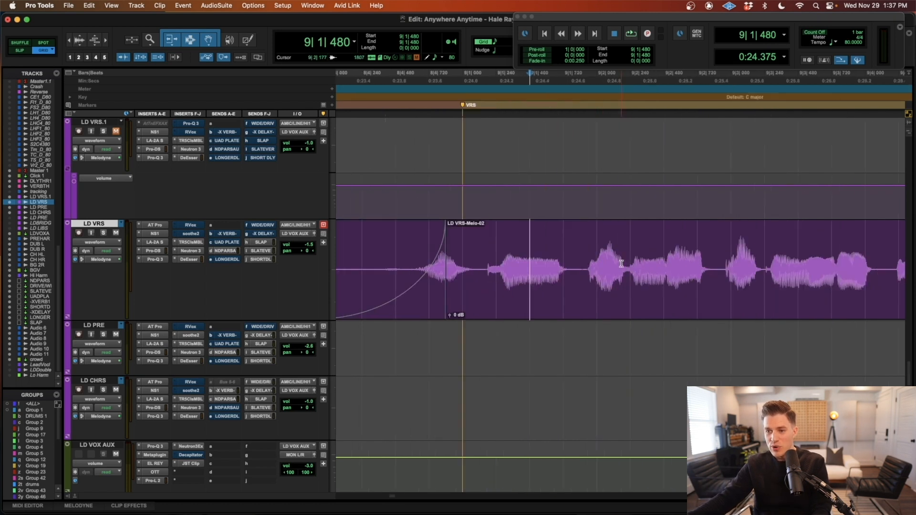
left_click(448, 252)
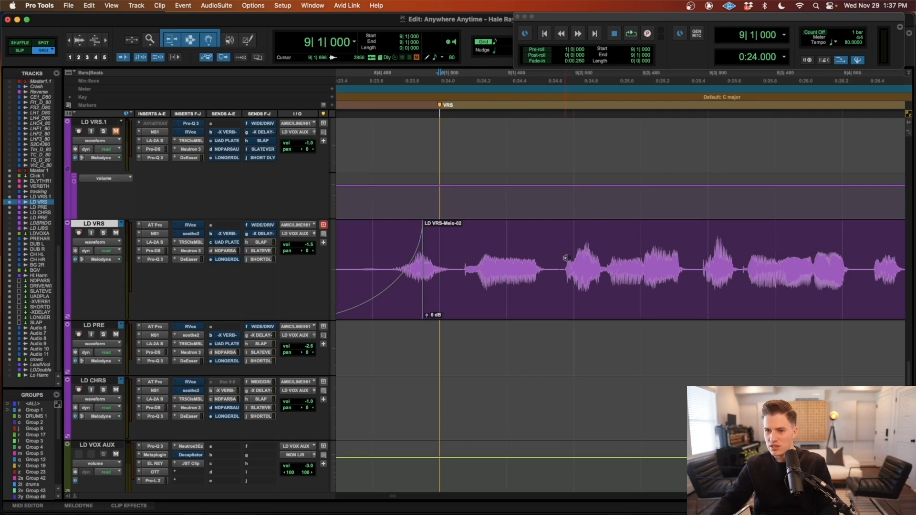
left_click(548, 260)
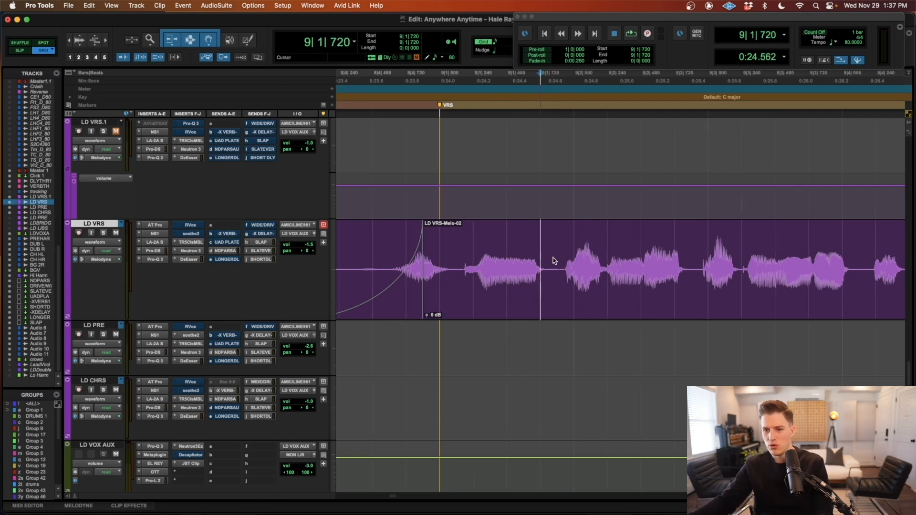
key("r")
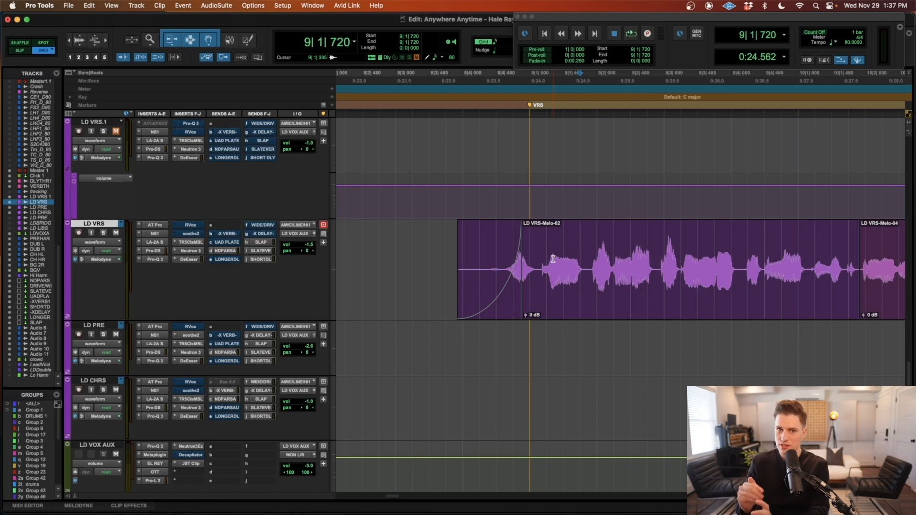
left_click(553, 259)
key("t")
Separate the vocal word starting at 9|1|113 in the LD VRS clip and shift it to start at 9|1|176.
left_click_drag(671, 256, 569, 260)
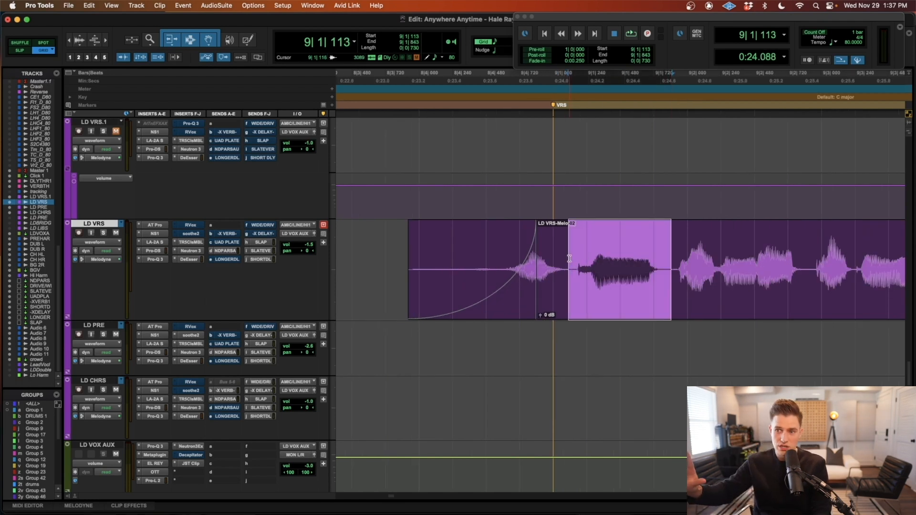
key("r")
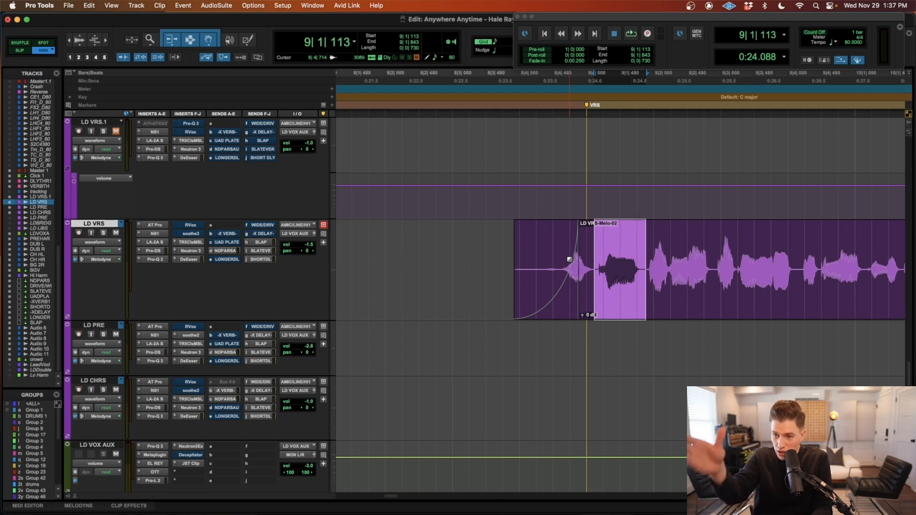
key("t")
key("t")
mouse_move(716, 300)
left_mouse_down()
mouse_move(714, 293)
mouse_move(724, 299)
mouse_move(686, 293)
mouse_move(698, 296)
left_mouse_up()
key("r")
scroll(645, 318, "right", 4)
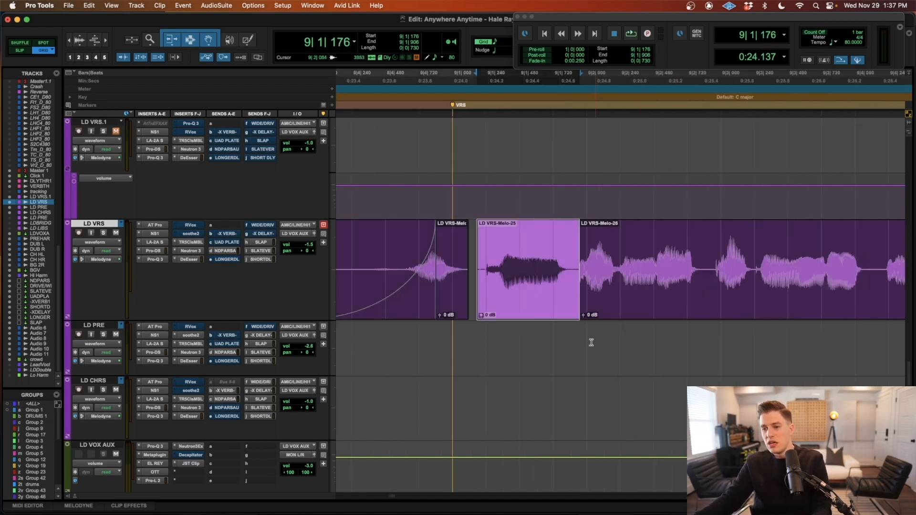
Undo the shift of the separated vocal word, keeping the clip separation.
left_click(591, 340)
key("r")
key("super+z")
left_click(562, 338)
key("r")
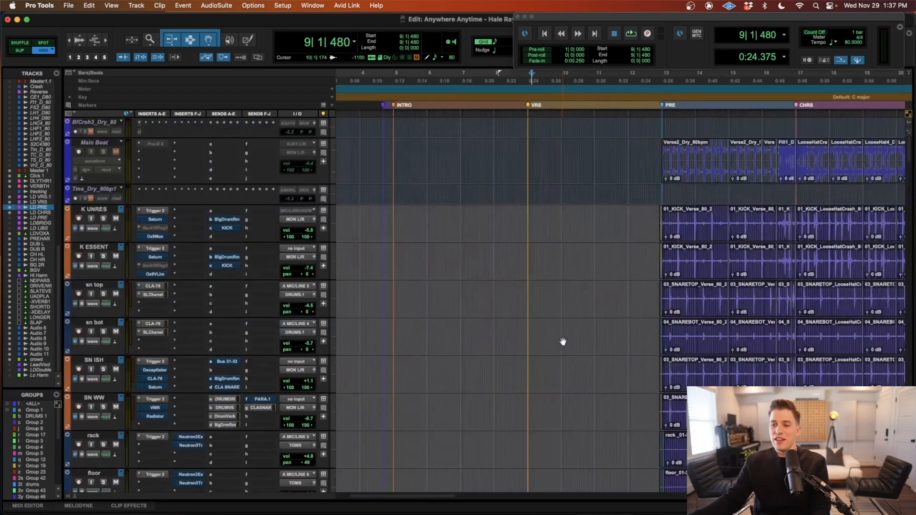
Go to the drum tracks and select their clips from 13|1|240 in PRE to 42|1|720 before the SOLO marker.
scroll(563, 342, "right", 10)
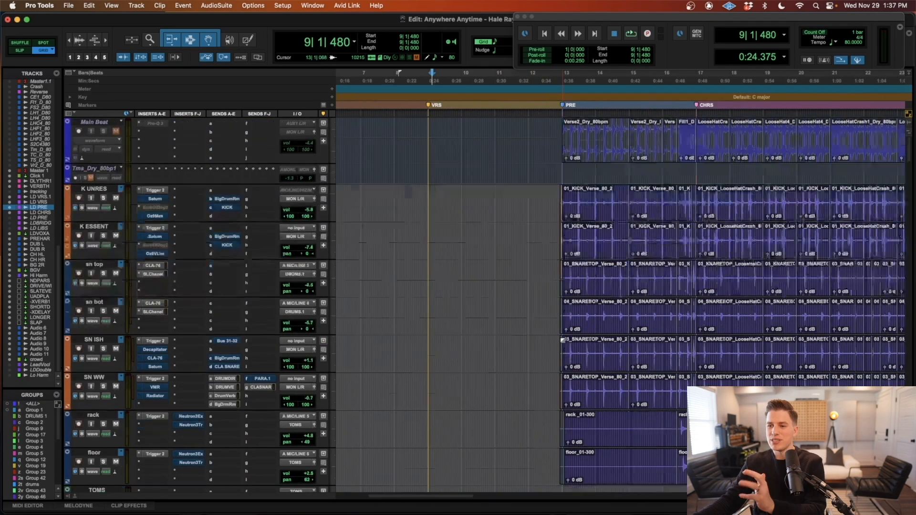
scroll(563, 341, "down", 5)
scroll(563, 342, "right", 1)
left_click(391, 360)
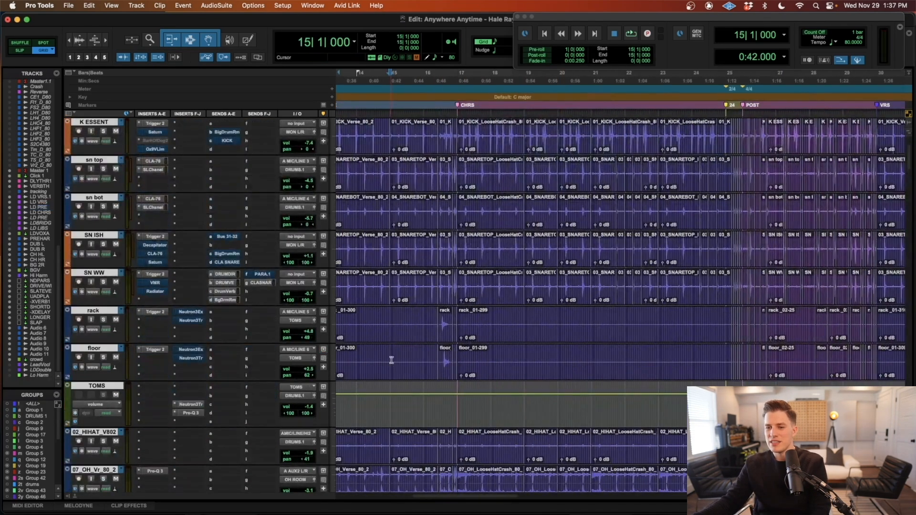
key("r")
left_click(532, 376)
left_click(854, 371, "shift")
scroll(852, 372, "right", 4)
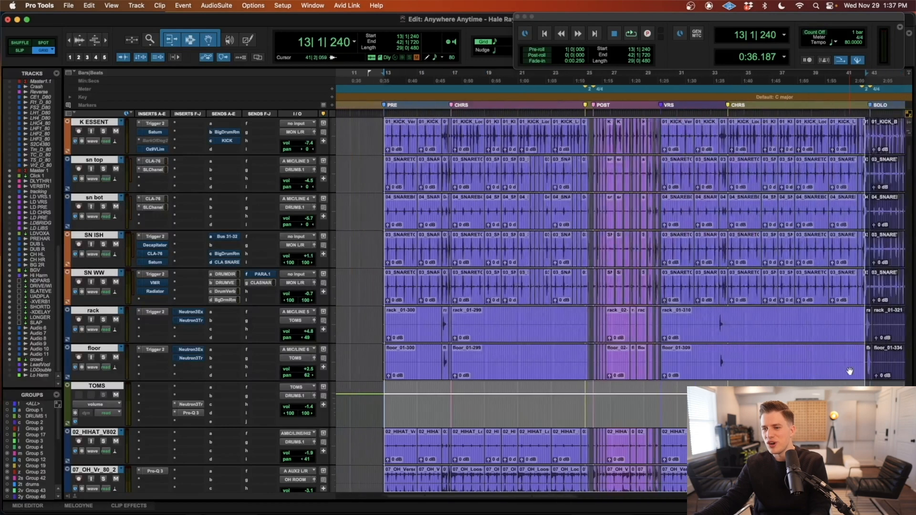
Look through the selected drum clips across the song sections up to the OUTRO.
key("t")
scroll(843, 371, "up", 1)
scroll(841, 371, "right", 2)
key("r")
scroll(841, 371, "right", 7)
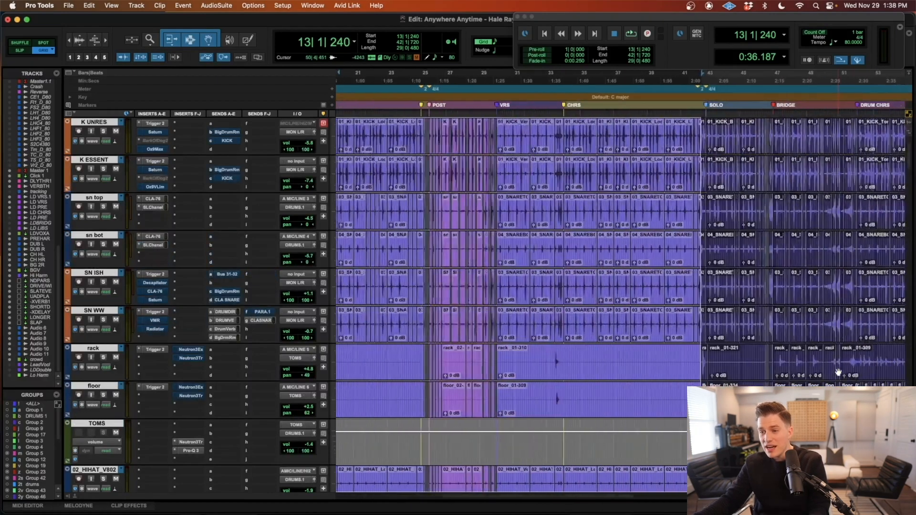
key("r")
scroll(838, 370, "down", 15)
scroll(835, 370, "up", 12)
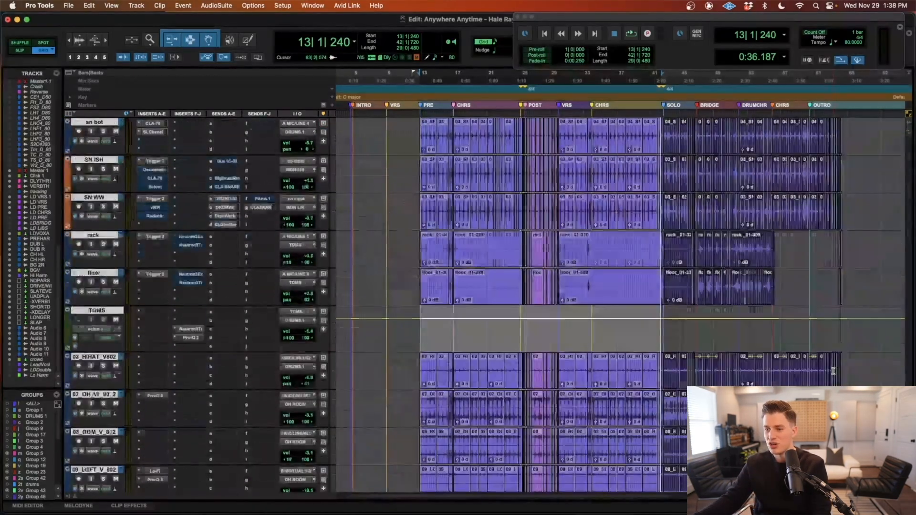
Place the edit point at 36|1|240, look over the loop and percussion tracks, and return to the main drum tracks.
left_click(609, 372)
key("t")
key("t")
key("t")
key("r")
key("r")
scroll(579, 362, "down", 4)
scroll(576, 364, "up", 8)
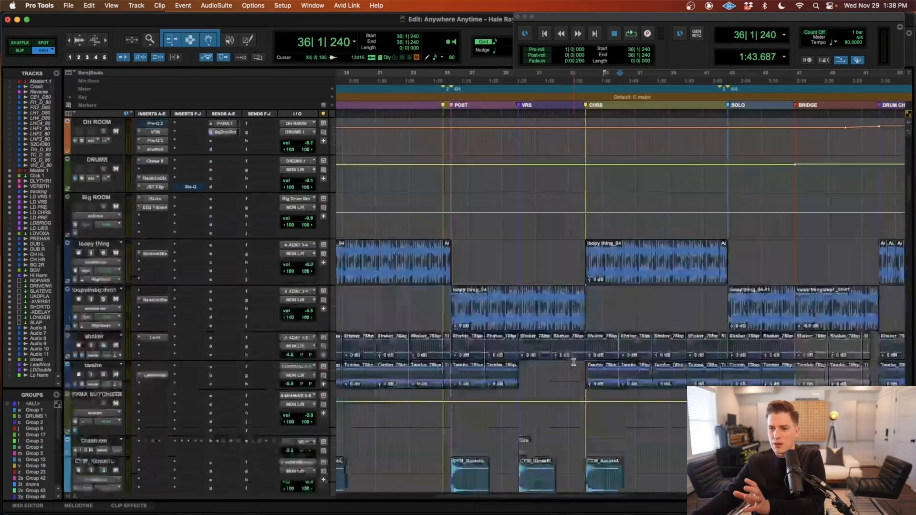
scroll(481, 349, "left", 5)
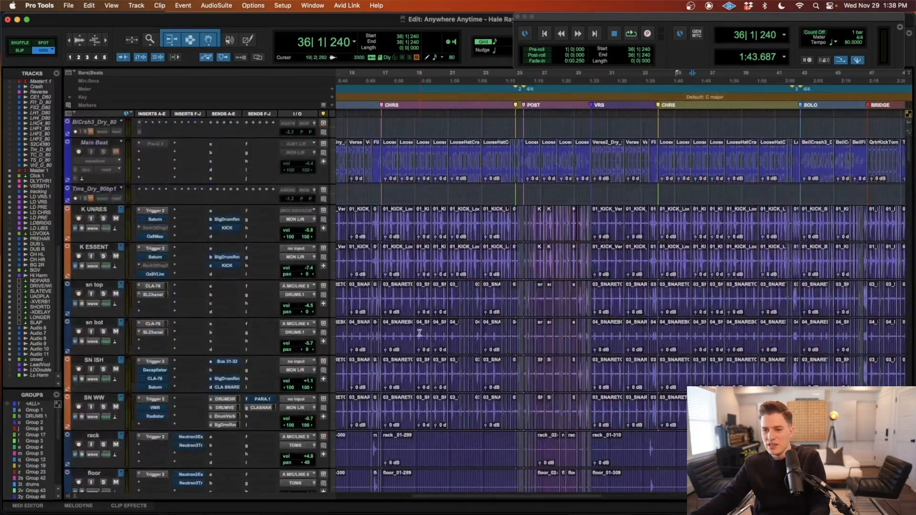
Solo the grouped drum tracks and play them from 14|3|720 into the fill before the CHRS marker.
left_click(398, 333)
key("shift+s")
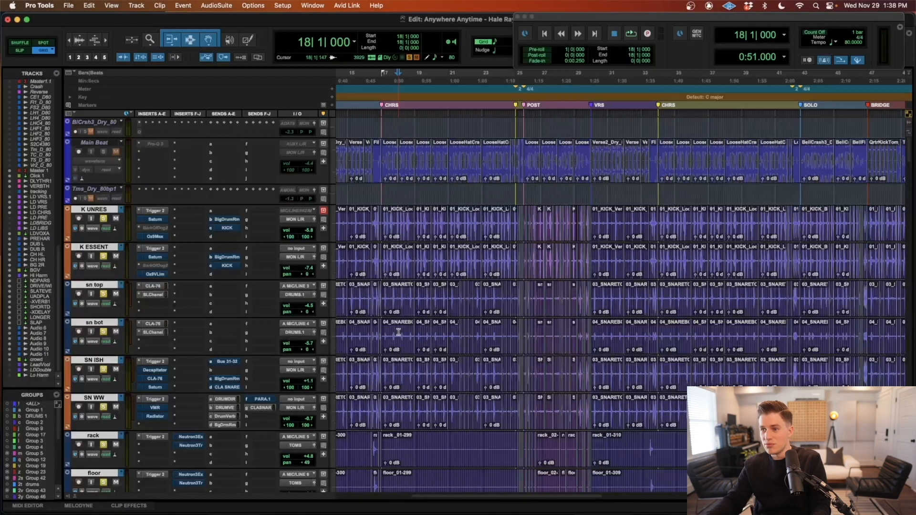
scroll(401, 331, "left", 15)
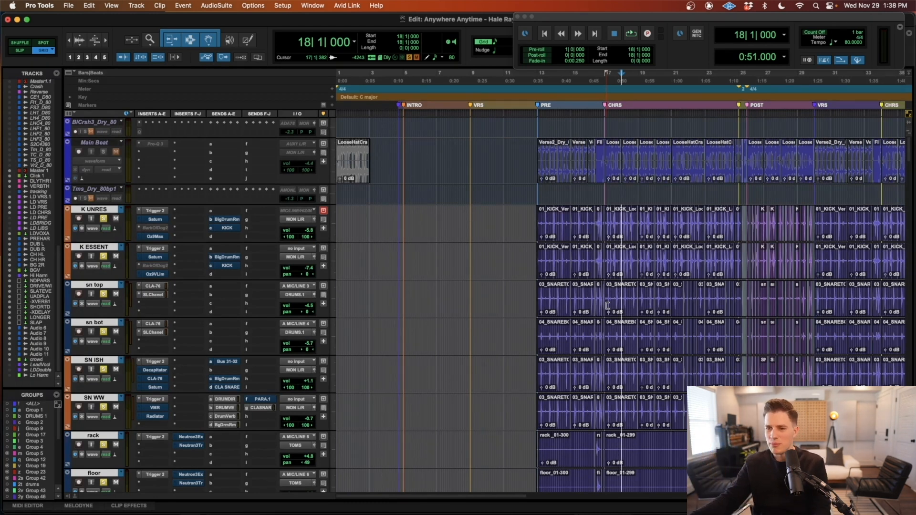
key("super+bracketright")
key("super+bracketright")
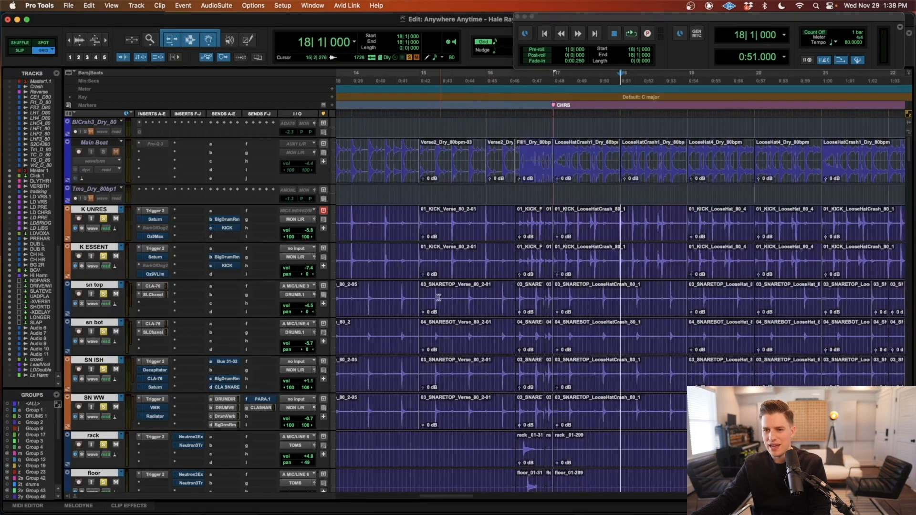
left_click(404, 295)
key("space")
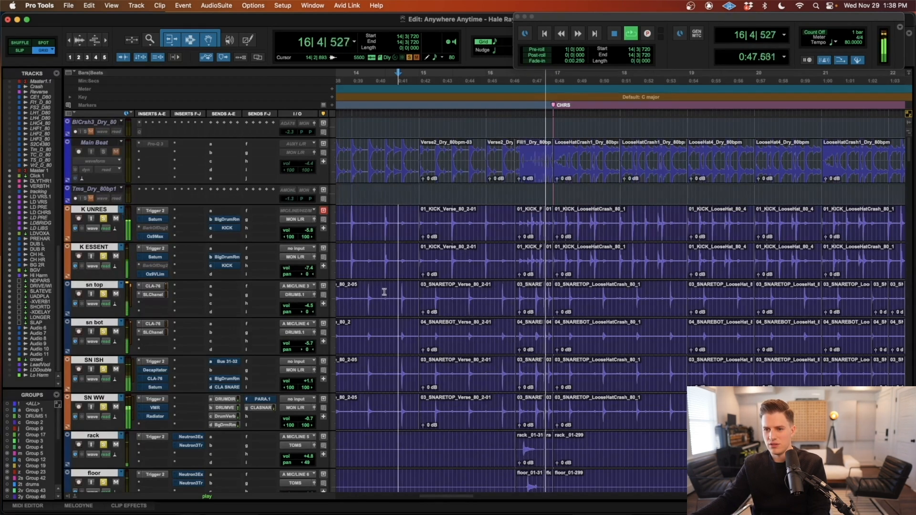
key("space")
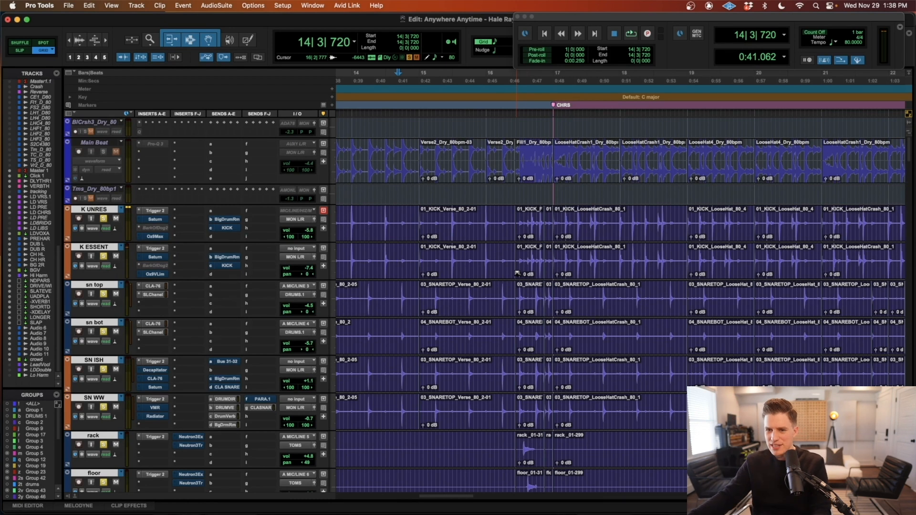
Select the grouped drum clips starting at 15|1|000 and inspect their individual kick and snare hits up close.
double_click(460, 225)
key("t")
key("t")
key("t")
scroll(735, 224, "right", 7)
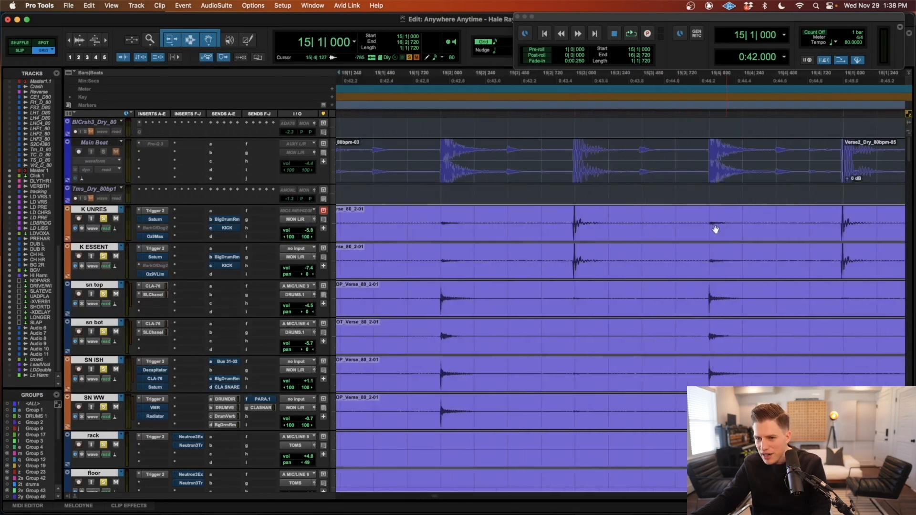
Place the edit point on the kick hit at 15|3|000 and compare its waveform up close with the surrounding bars.
left_click(590, 222)
key("t")
key("t")
key("t")
key("t")
key("t")
key("r")
key("r")
key("r")
key("r")
key("r")
key("r")
key("r")
key("r")
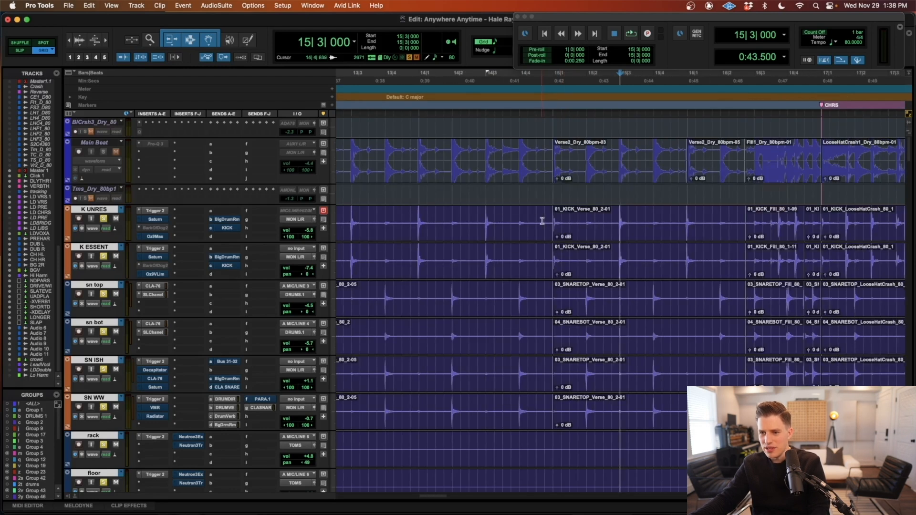
Play the soloed drums from 14|4|720 up to the kick hit near 15|3|000.
left_click(588, 217)
left_click(544, 215)
key("space")
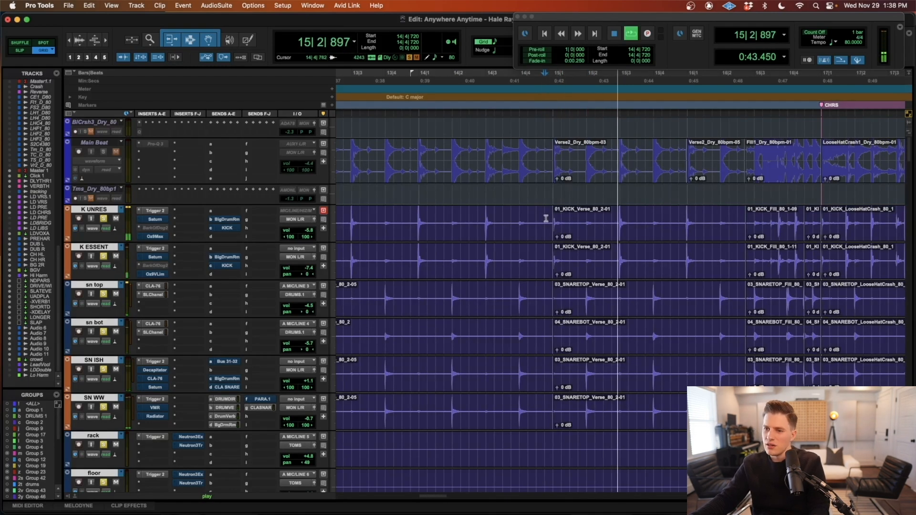
key("space")
Select the kick hit from 15|2|699 to 15|3|572 across the drum tracks, then unsolo them and place the edit point at 14|3|000.
left_click_drag(640, 219, 611, 223)
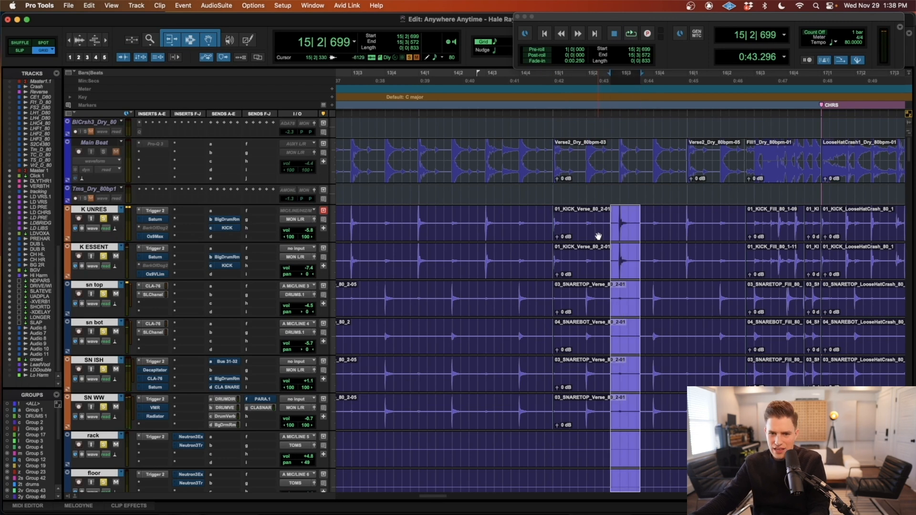
key("r")
key("r")
left_click(587, 221)
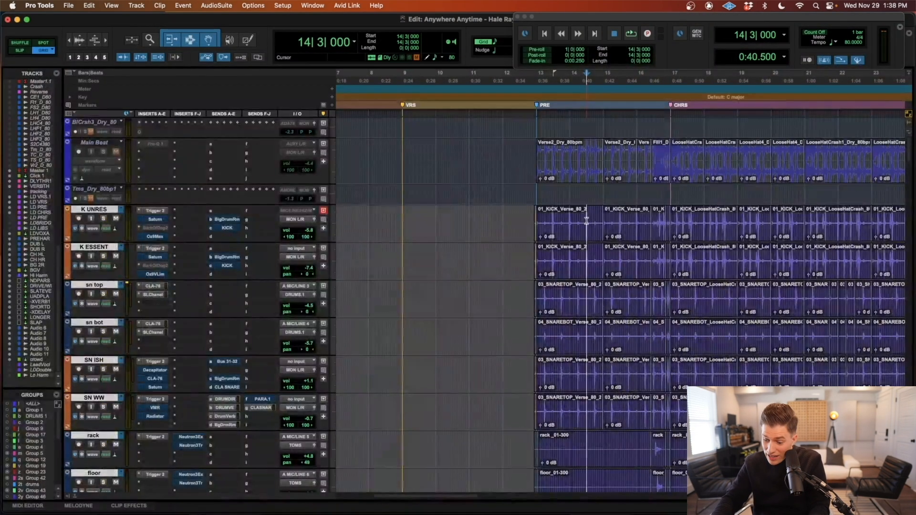
Return to the lead vocal tracks and place the edit point at 9|2|480 in LD VRS for a closer view of its clips.
scroll(632, 296, "down", 15)
scroll(632, 296, "up", 5)
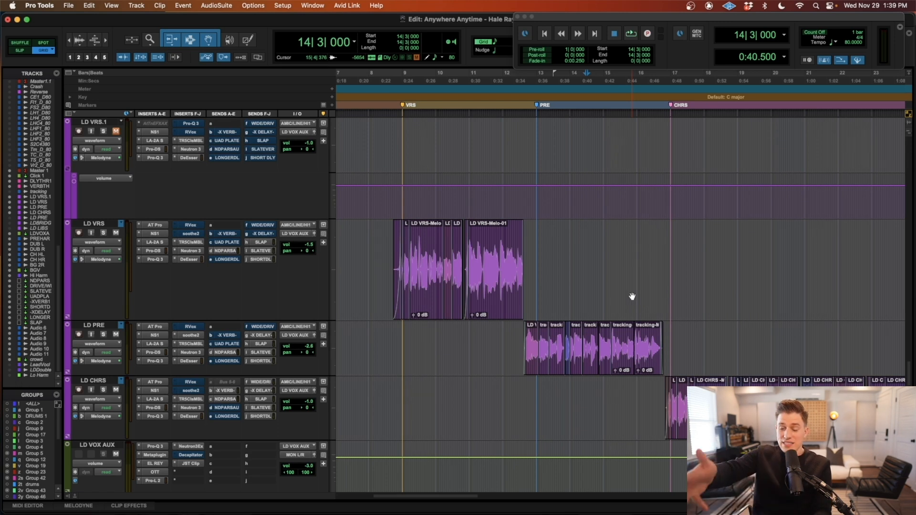
left_click(434, 340)
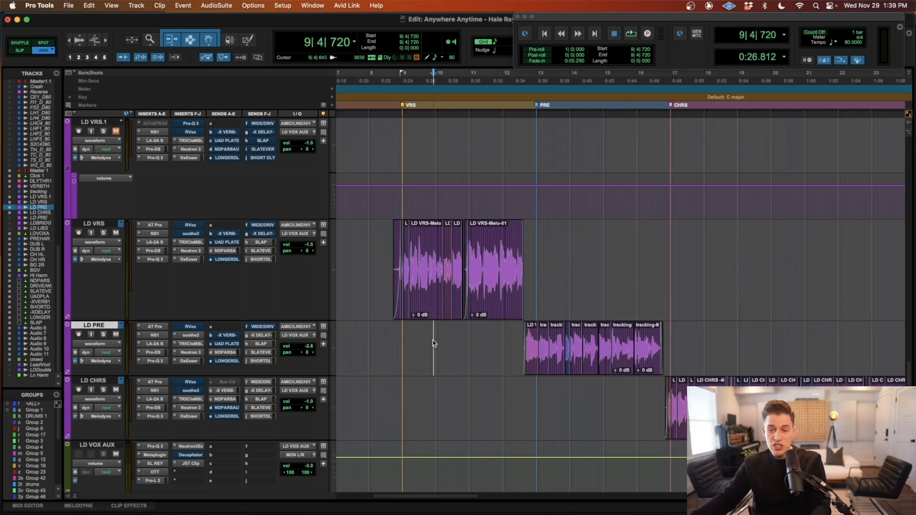
key("super+bracketright")
key("super+bracketright")
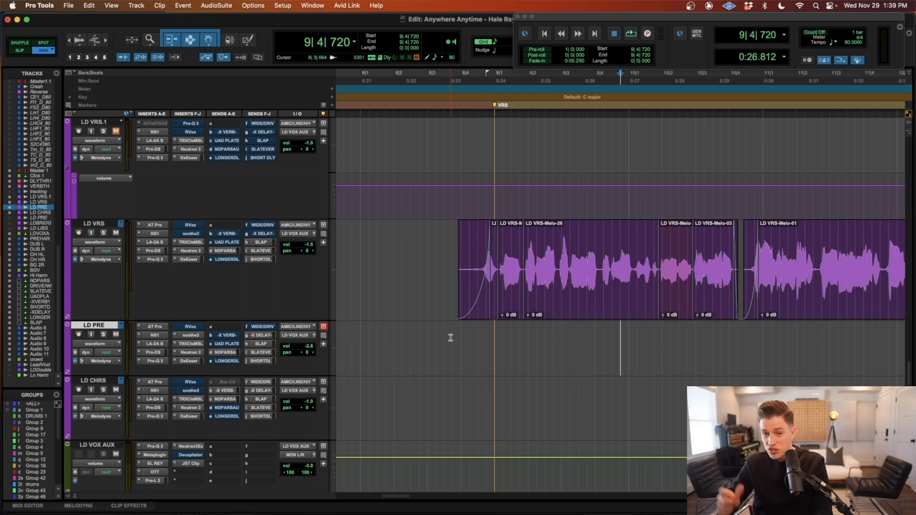
left_click(549, 249)
key("super+bracketright")
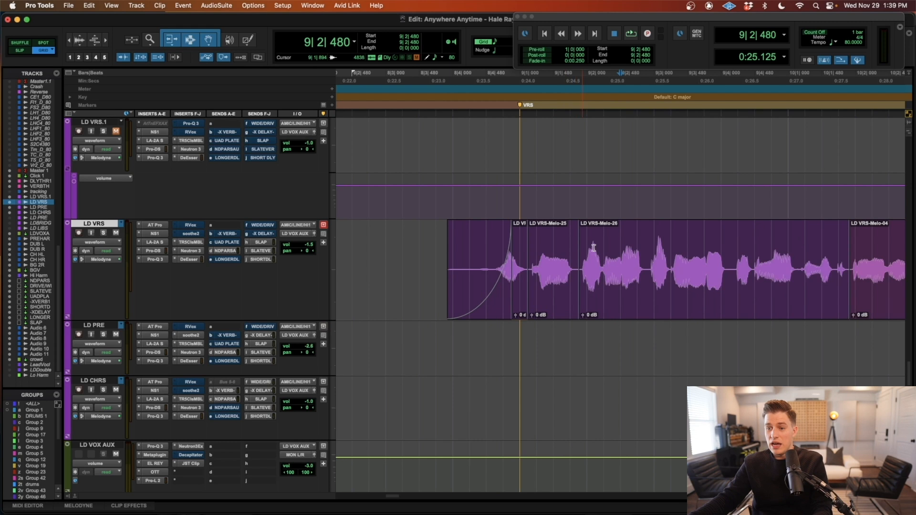
Separate the LD VRS phrase from 9|2|842 to 9|4|158 into its own clip.
left_click_drag(647, 257, 734, 250)
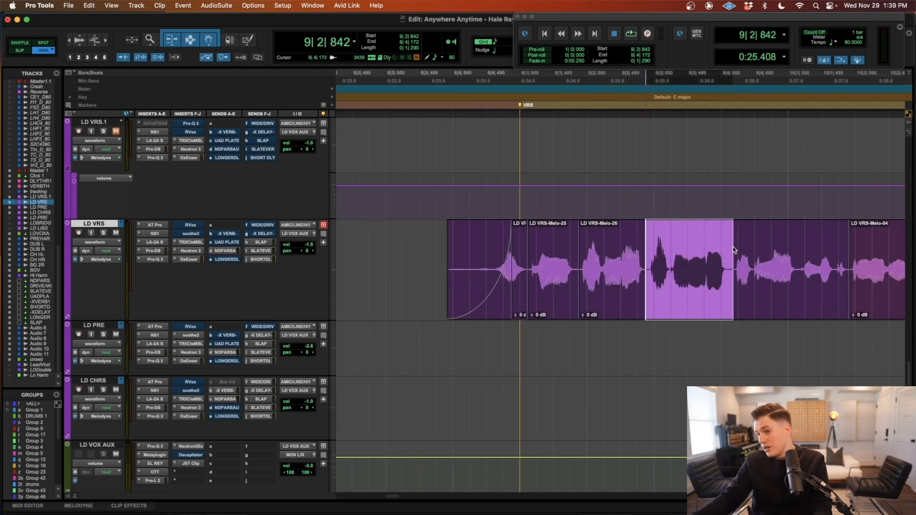
key("super+bracketleft")
key("super+bracketleft")
key("super+bracketleft")
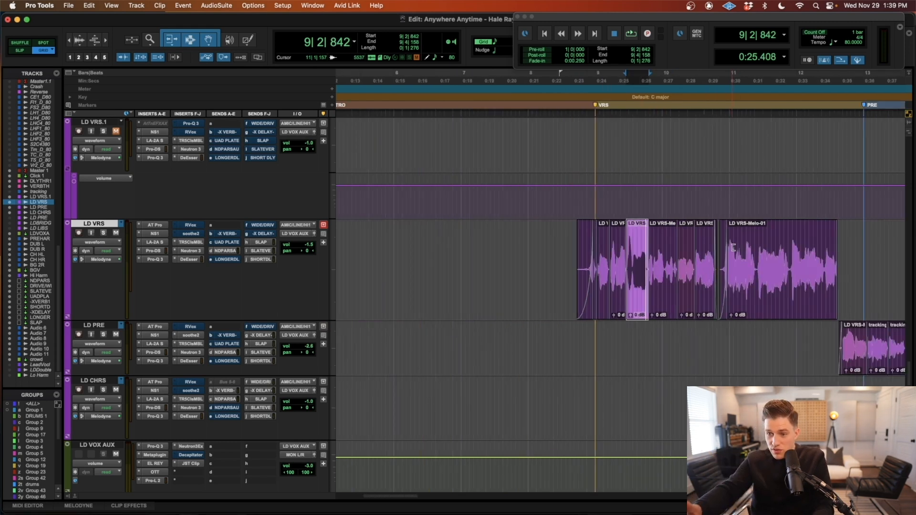
key("super+bracketright")
key("super+bracketright")
key("super+bracketright")
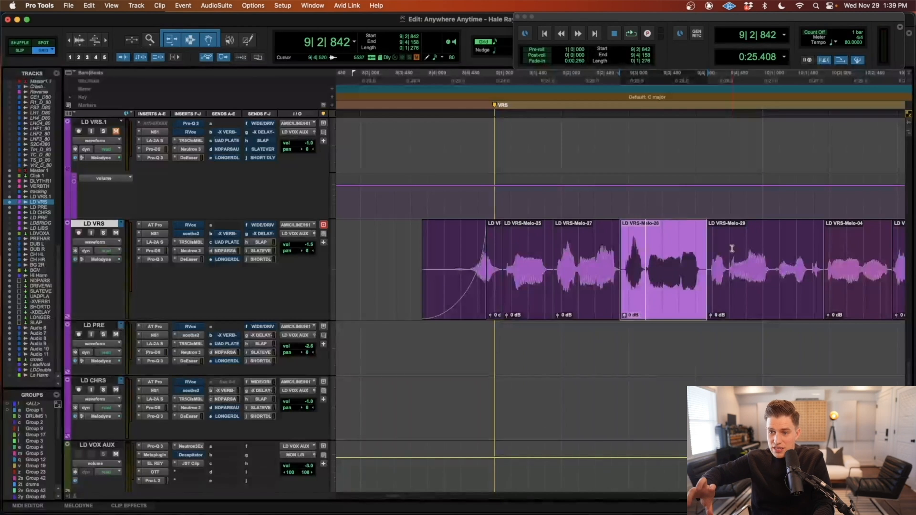
key("super+bracketright")
key("super+bracketright")
key("super+bracketright")
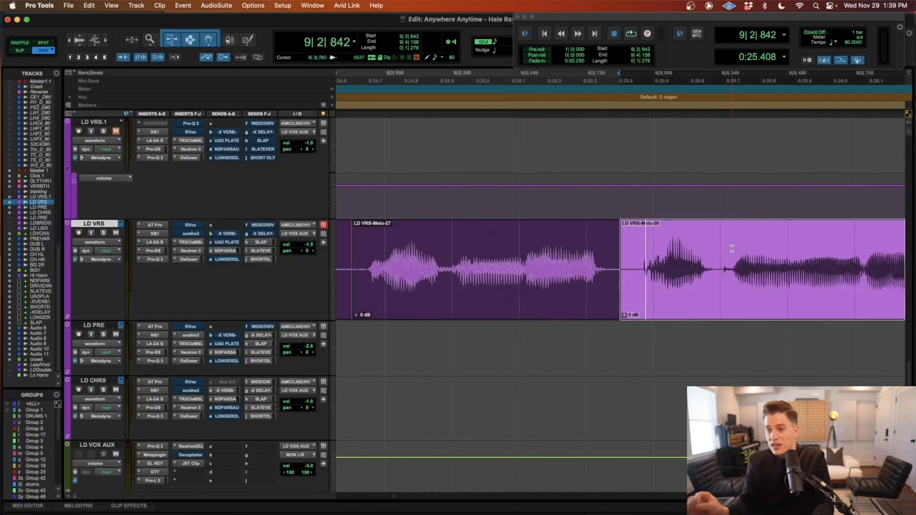
scroll(716, 297, "right", 5)
key("r")
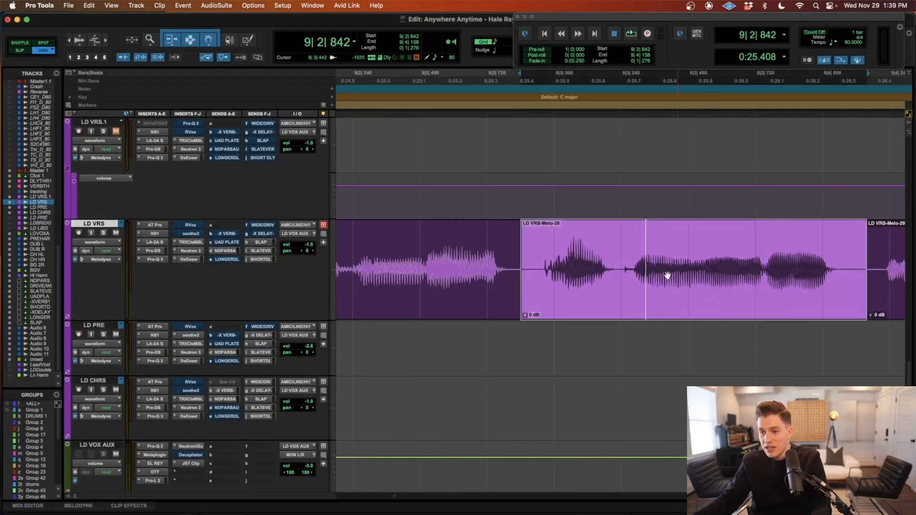
Split the newly separated LD VRS phrase clip at 9|3|240, before the second vocal sound.
left_click(624, 255)
key("t")
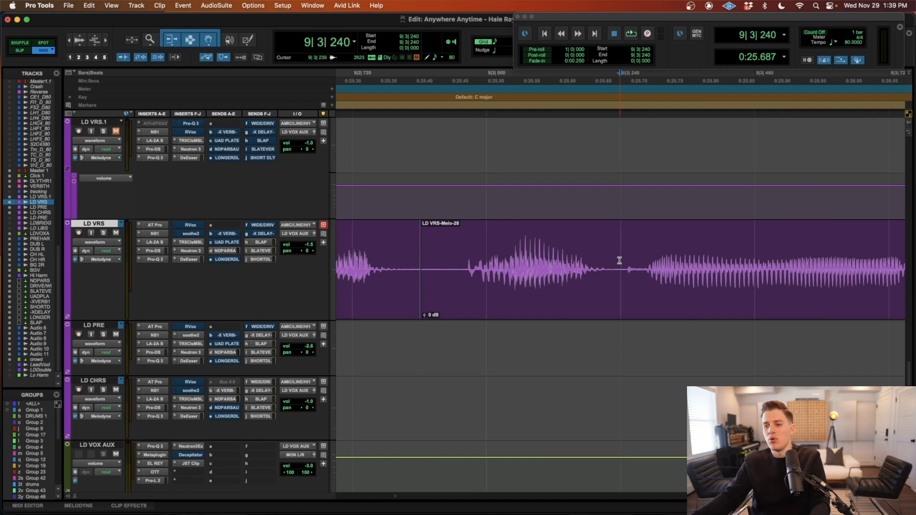
key("b")
key("r")
Try shifting the short first clip of the split phrase later so it starts at 9|2|880.
left_click(594, 284)
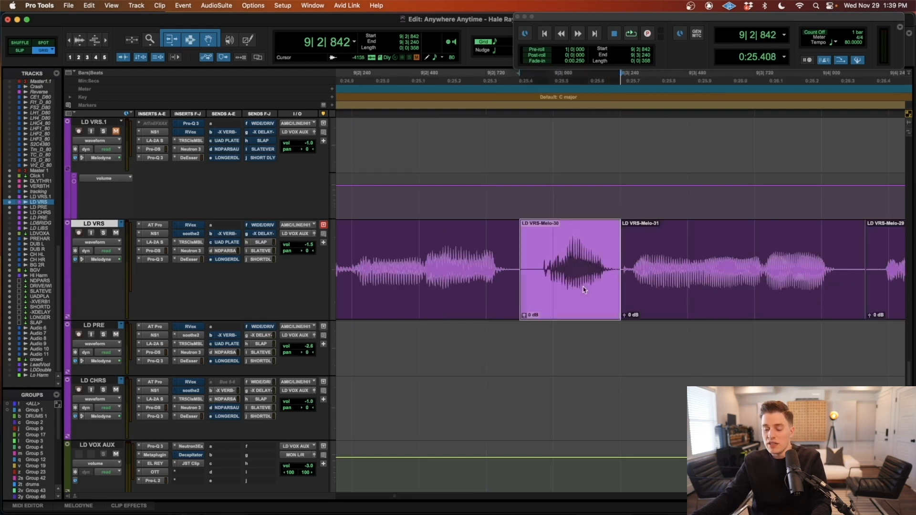
key("t")
key("t")
key("r")
scroll(683, 286, "right", 3)
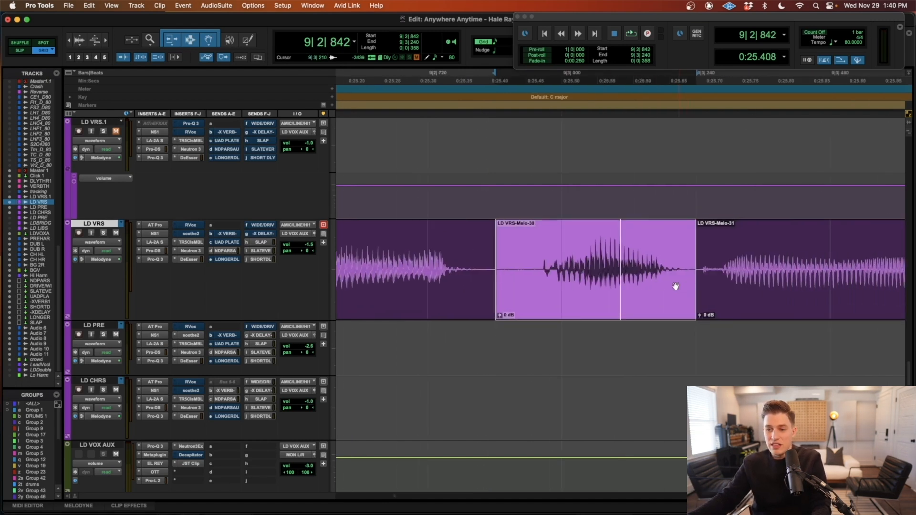
left_click_drag(582, 307, 584, 304)
key("super+z")
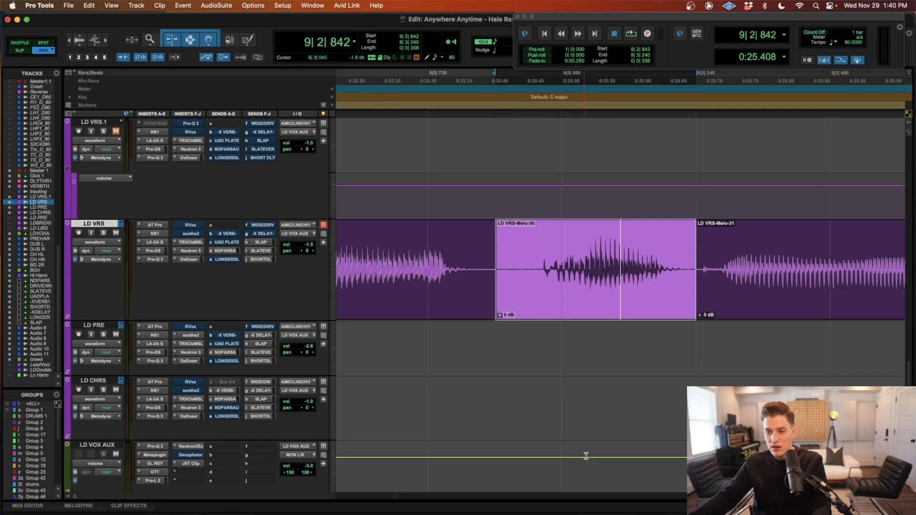
right_click(566, 308)
left_click(547, 300)
left_click_drag(548, 304, 566, 300)
key("super+z")
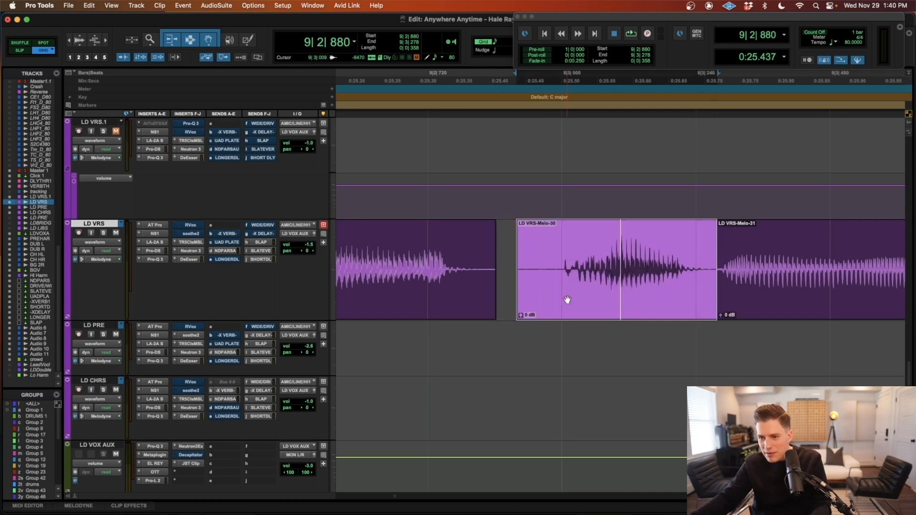
Try moving the clip right after the shifted word earlier, and undo that move.
left_click_drag(564, 300, 564, 299)
scroll(683, 299, "right", 1)
left_click(786, 311)
key("t")
key("t")
left_click_drag(715, 314, 628, 304)
key("super+z")
key("r")
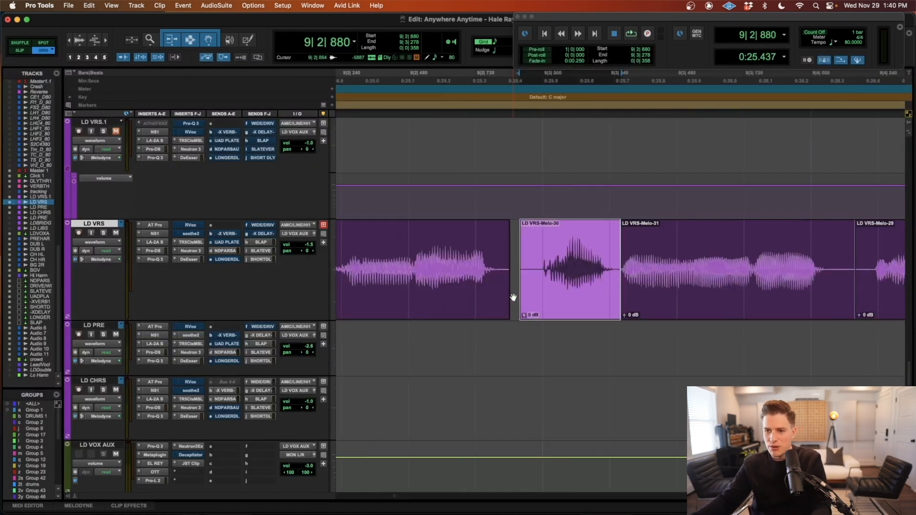
Play the lead vocal from 8|3|720 into the opening of the verse.
left_click(535, 331)
key("r")
key("r")
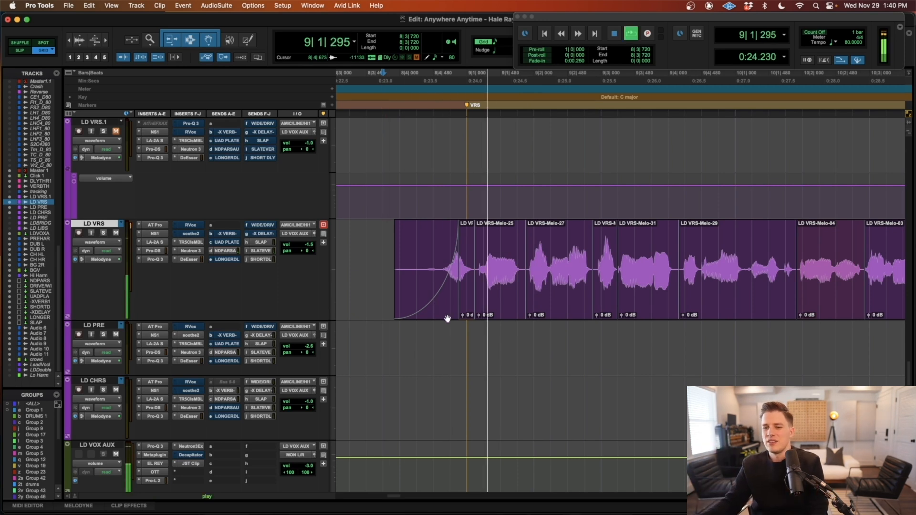
key("space")
Shift clip LD VRS-Melo-31 later to start at 9|3|254, and play the phrase from 9|1|000.
left_click(597, 296)
key("super+bracketright")
key("super+bracketright")
key("super+bracketright")
key("super+bracketright")
scroll(641, 303, "right", 4)
key("r")
left_click_drag(644, 311, 648, 311)
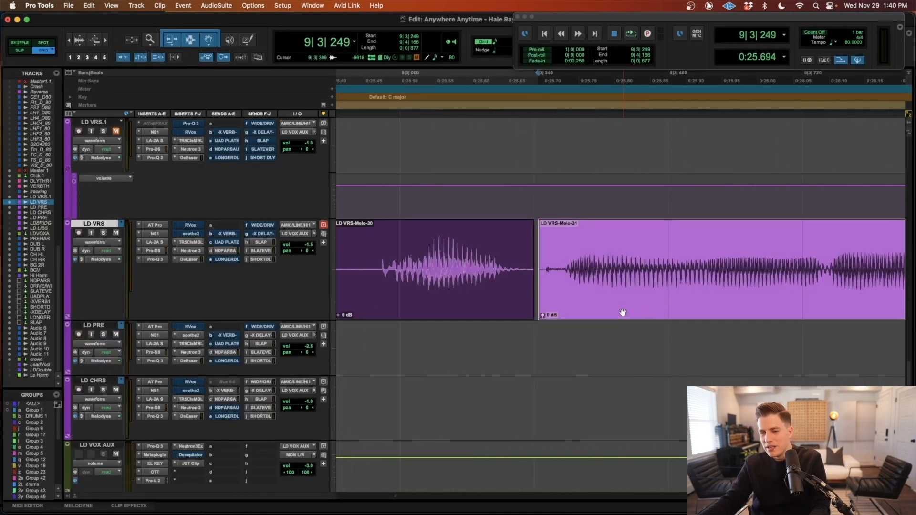
key("super+bracketleft")
key("super+bracketleft")
key("super+bracketleft")
key("super+bracketleft")
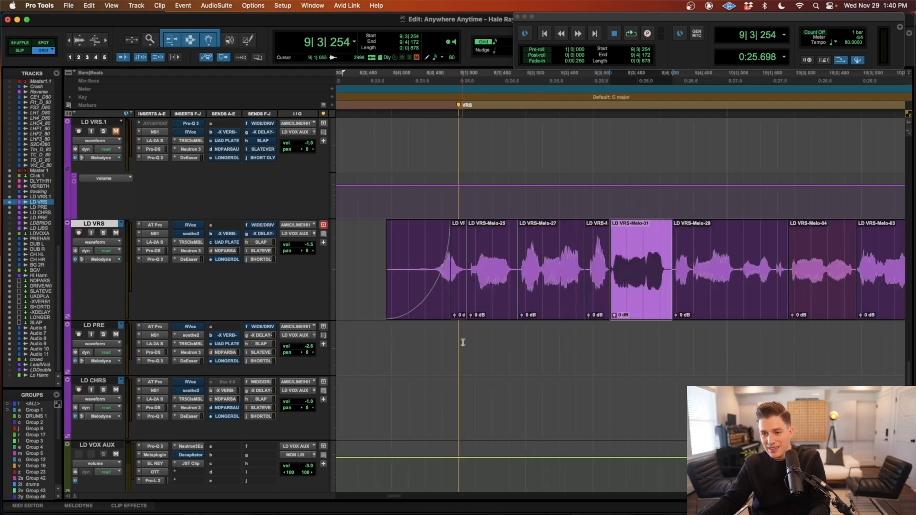
left_click(467, 341)
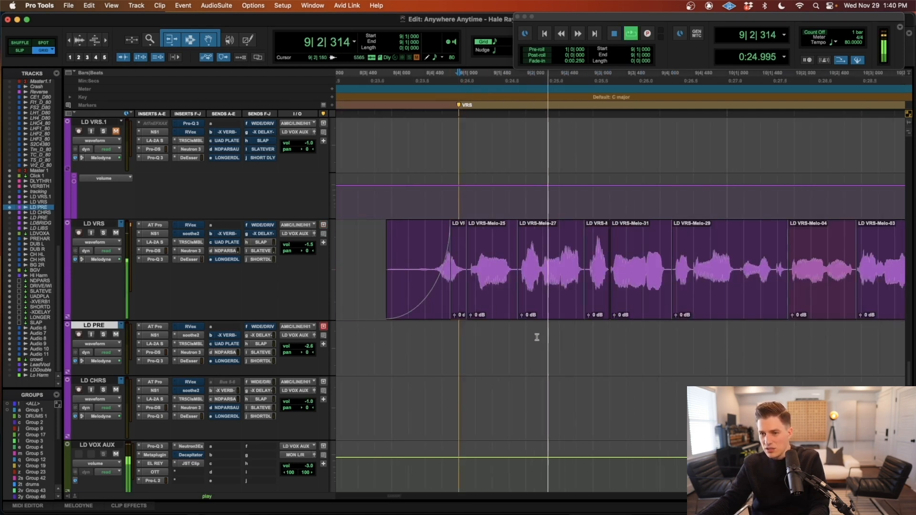
key("space")
Move clip LD VRS-Melo-31 earlier to start at 9|3|244, and play the phrase from 9|1|720.
left_click(575, 312)
key("super+bracketright")
key("super+bracketright")
key("super+bracketright")
key("super+bracketright")
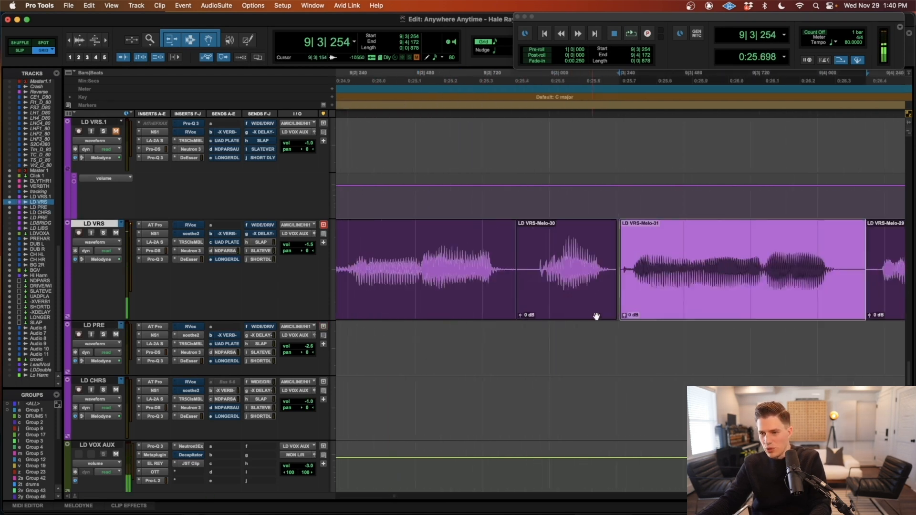
key("super+bracketleft")
key("super+bracketleft")
key("super+bracketleft")
key("super+bracketleft")
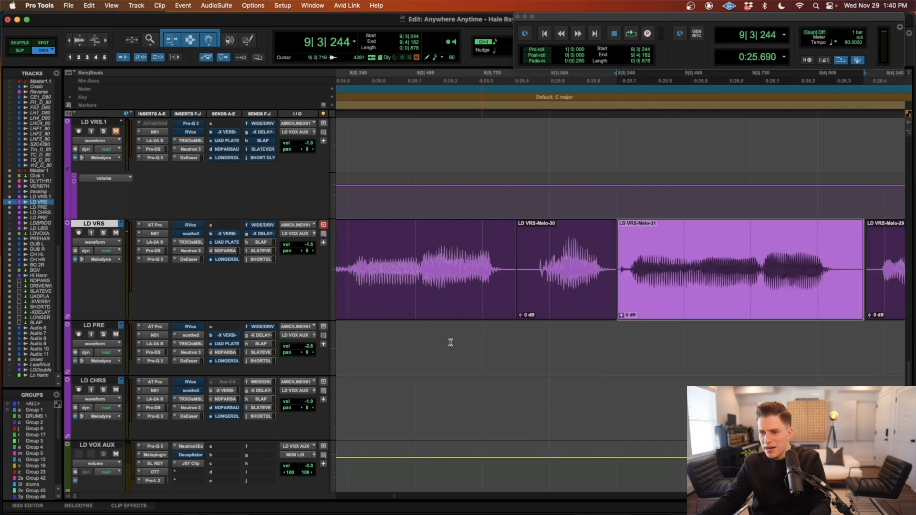
left_click(429, 339)
key("space")
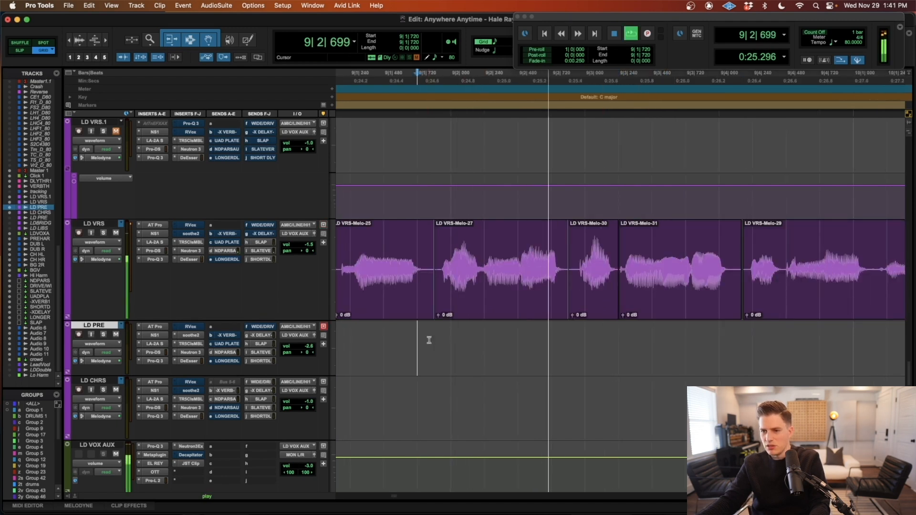
key("space")
Move clip LD VRS-Melo-31 earlier to start at 9|3|232, and play the passage leading into it.
left_click(666, 304)
key("super+bracketright")
key("super+bracketright")
key("super+bracketright")
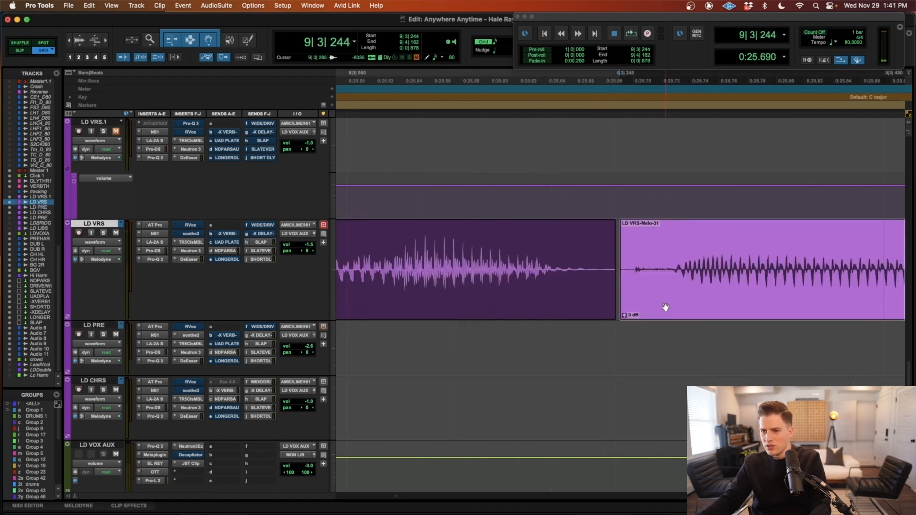
key("super+bracketleft")
key("super+bracketleft")
key("super+bracketleft")
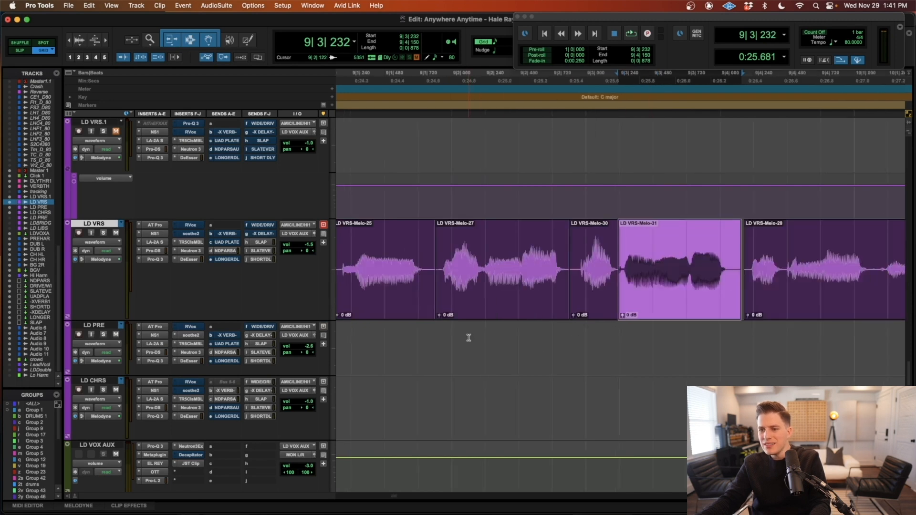
left_click(468, 338)
key("space")
key("space")
Add a short crossfade starting at 9|3|229 between clips LD VRS-Melo-30 and LD VRS-Melo-31.
left_click(681, 310)
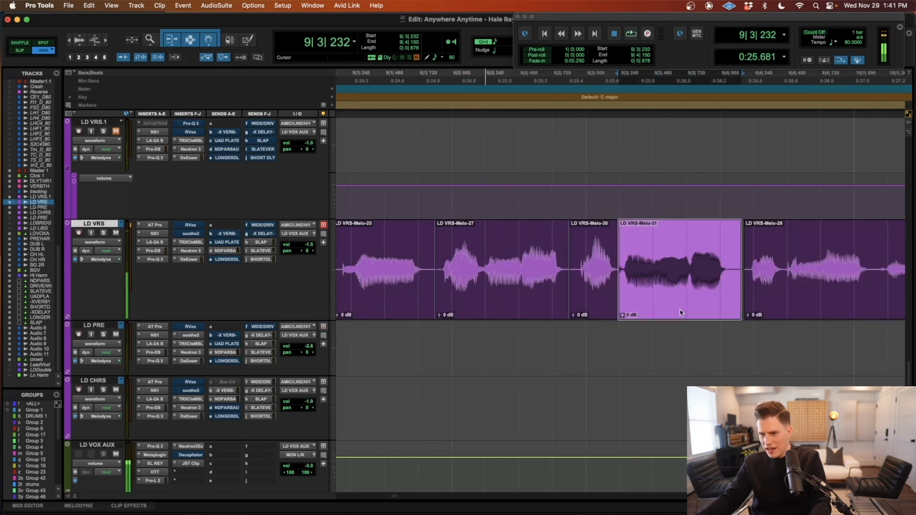
key("t")
key("t")
key("t")
key("t")
left_click_drag(616, 312, 613, 310)
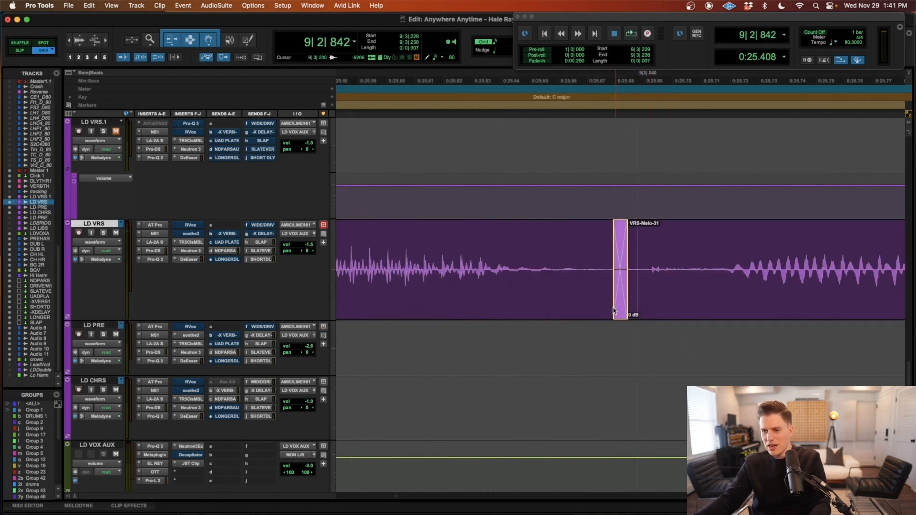
key("r")
key("r")
key("r")
key("r")
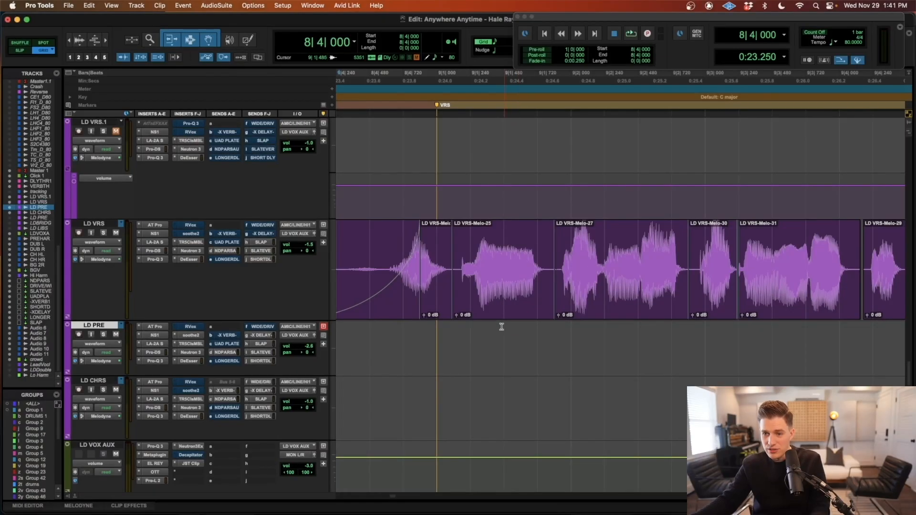
Play the verse opening from 8|4|000, and shift clip LD VRS-Melo-25 later to start at 9|1|119.
key("space")
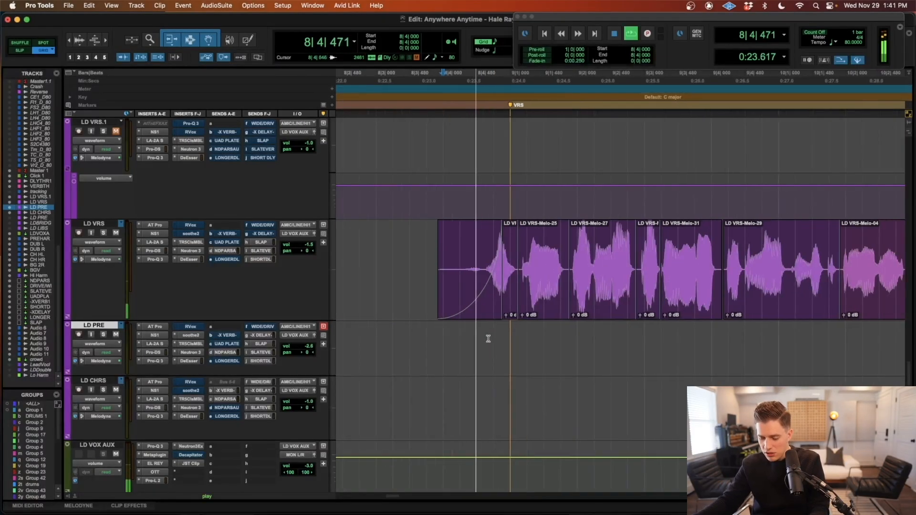
key("space")
left_click(522, 301)
key("t")
key("t")
key("t")
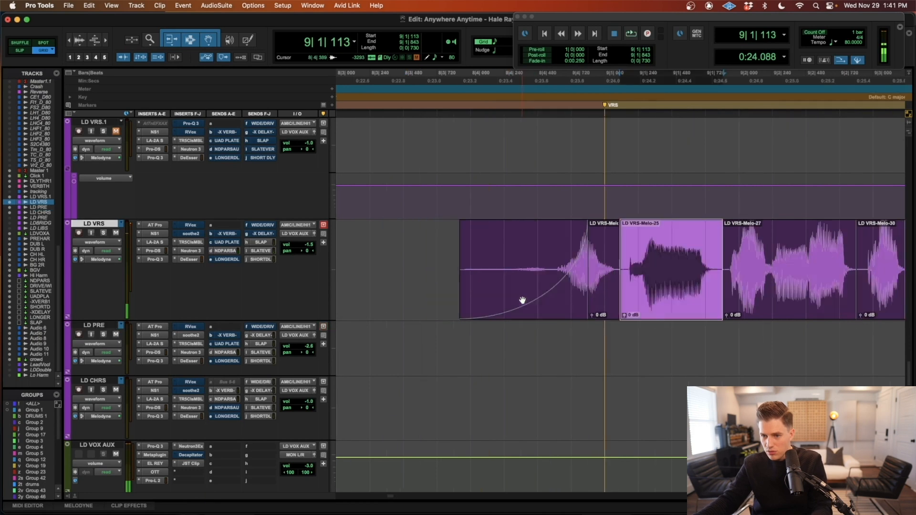
left_click_drag(647, 302, 655, 302)
key("r")
key("r")
key("r")
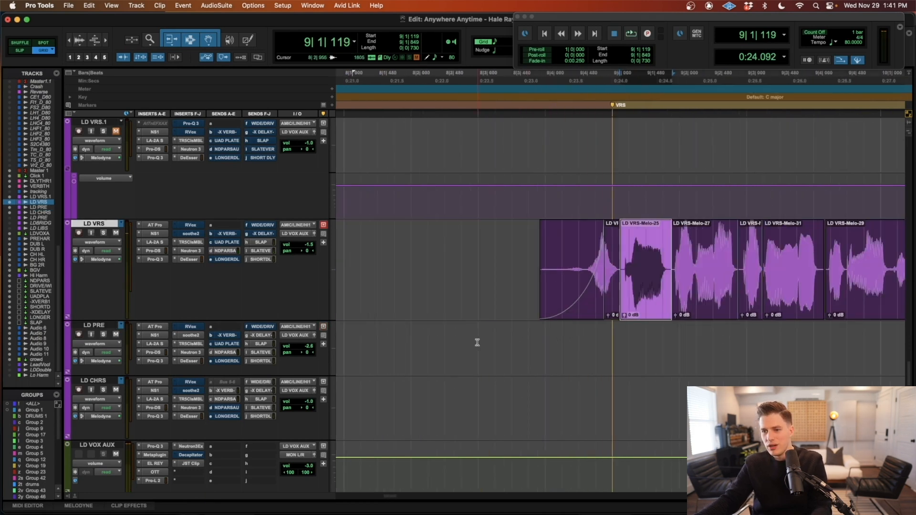
Play the verse opening, and add a short crossfade from 9|1|105 between clips LD VRS-Melo-24 and LD VRS-Melo-25.
left_click(479, 343)
left_click(634, 310)
key("t")
key("space")
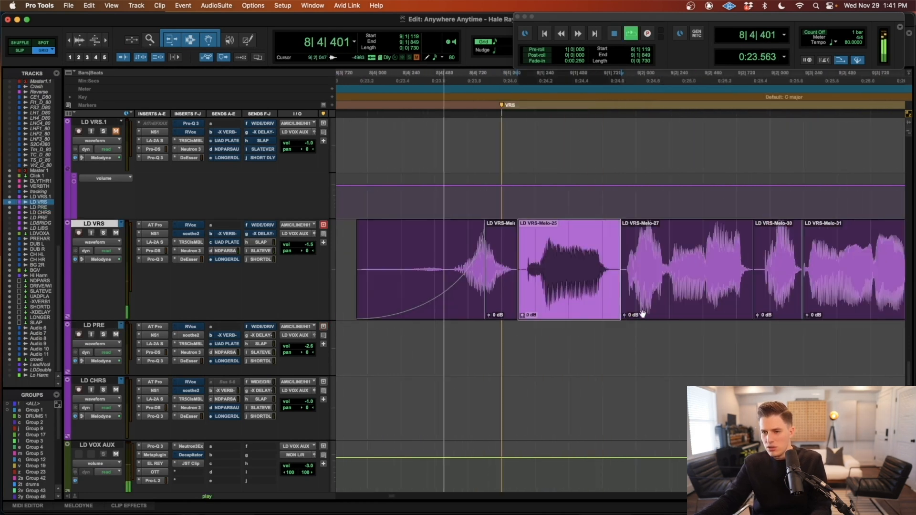
key("space")
key("t")
key("t")
left_click_drag(649, 306, 613, 314)
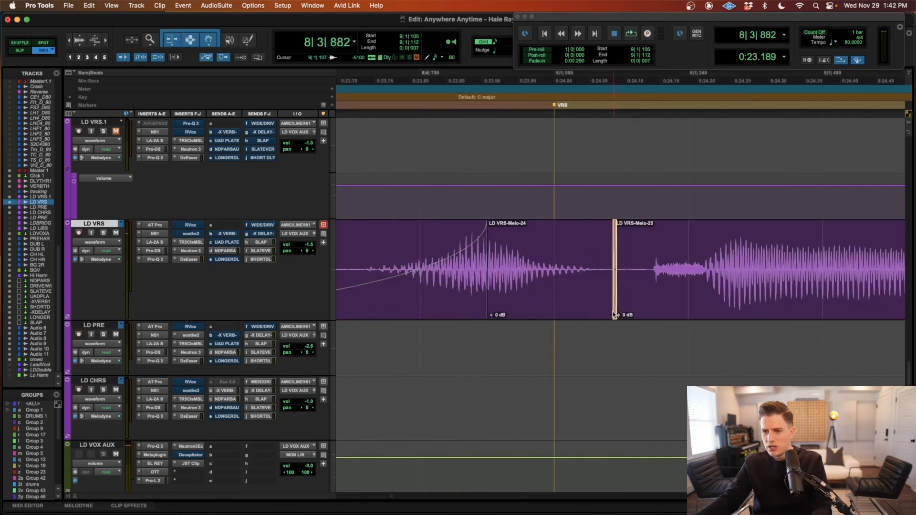
key("r")
key("r")
Play the lead vocal from 8|4|000, and audition the phrase from 9|2|480 through the end of bar 9.
left_click(481, 338)
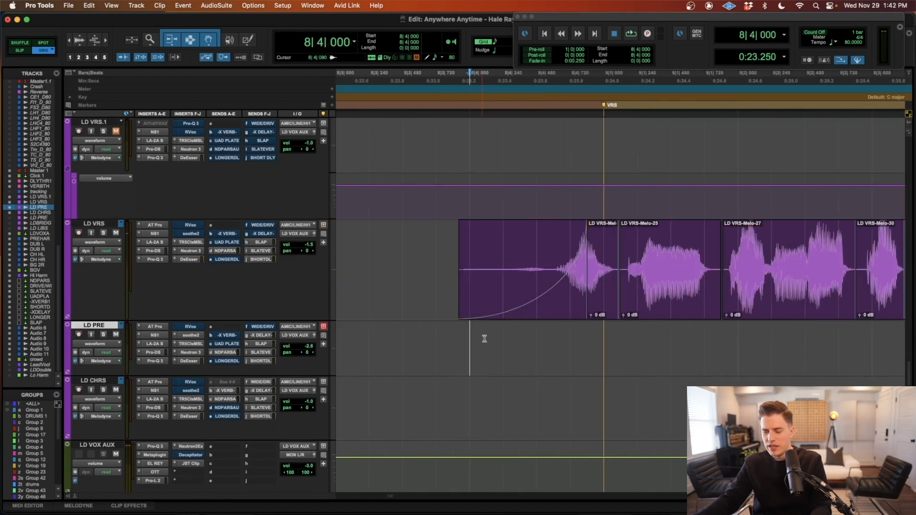
key("space")
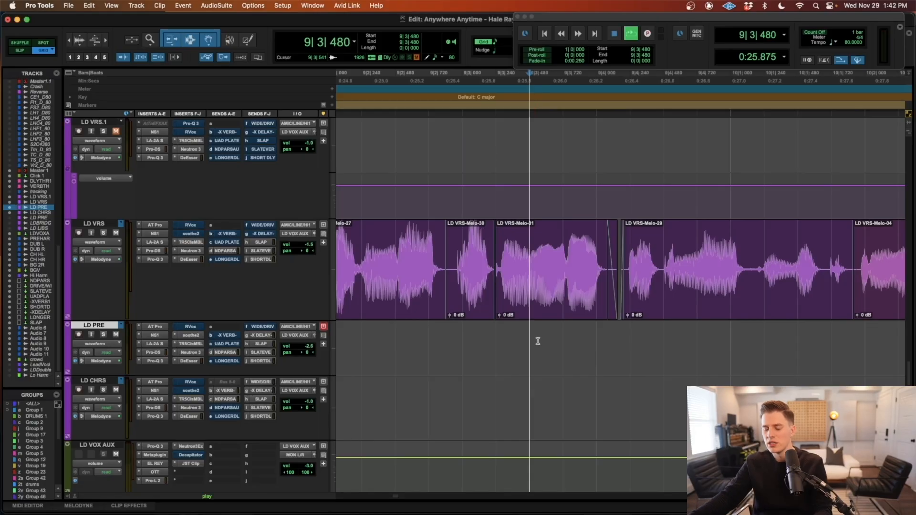
key("space")
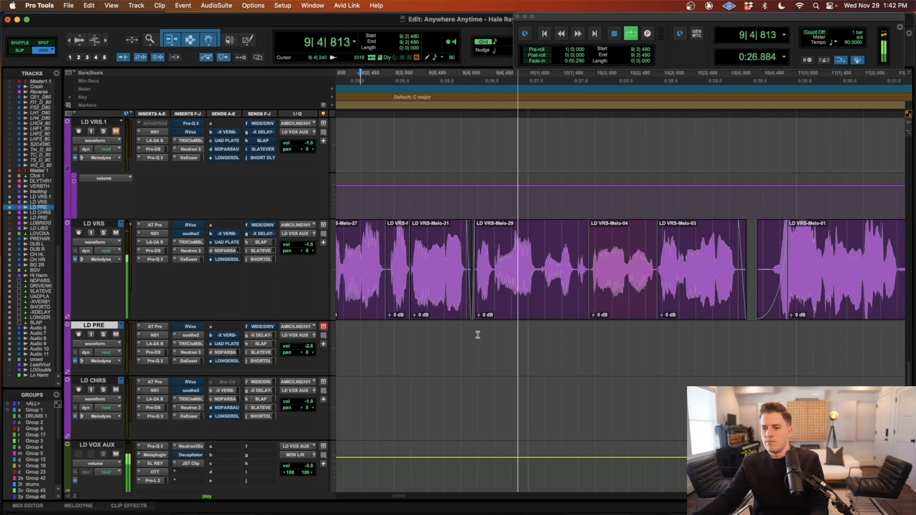
key("space")
Split clip LD VRS-Melo-29 shortly after bar 10 begins, and shift its first part to start at 9|4|172.
left_click(540, 252)
key("b")
left_click(521, 294)
key("t")
key("t")
key("t")
key("t")
key("t")
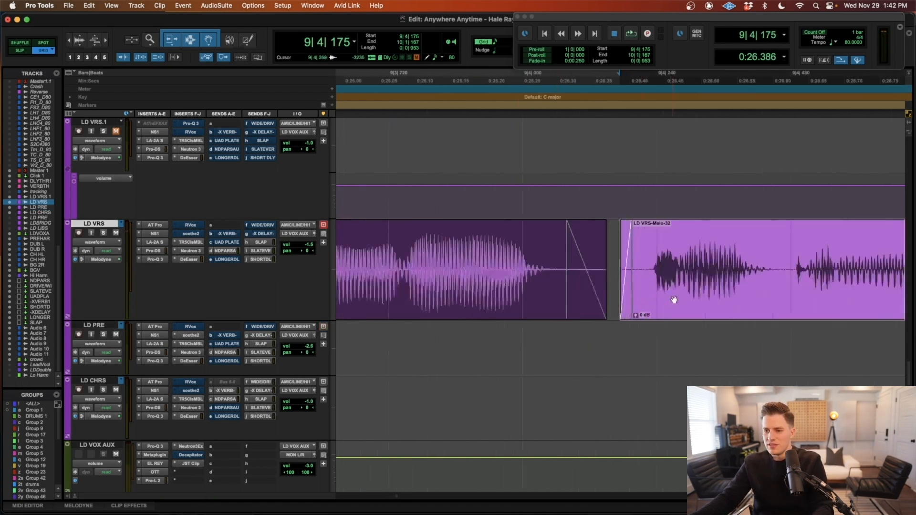
key("r")
key("r")
key("r")
key("r")
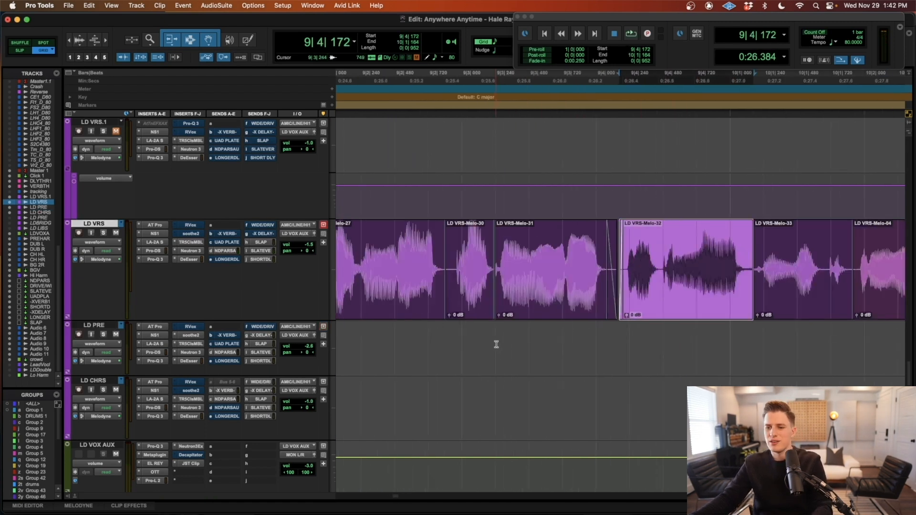
Play the lead vocal from 9|3|240 into bar 10 to audition the shifted clip.
left_click(495, 348)
key("space")
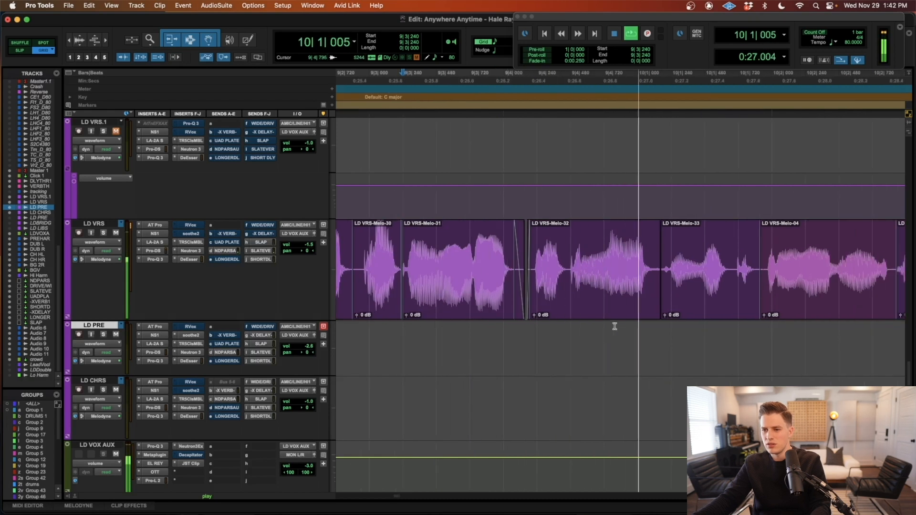
key("space")
Move clip LD VRS-Melo-32 slightly earlier so it starts at 9|4|169.
left_click(635, 309)
key("t")
key("t")
key("t")
key("r")
key("r")
key("t")
key("t")
left_click_drag(706, 307, 702, 309)
key("r")
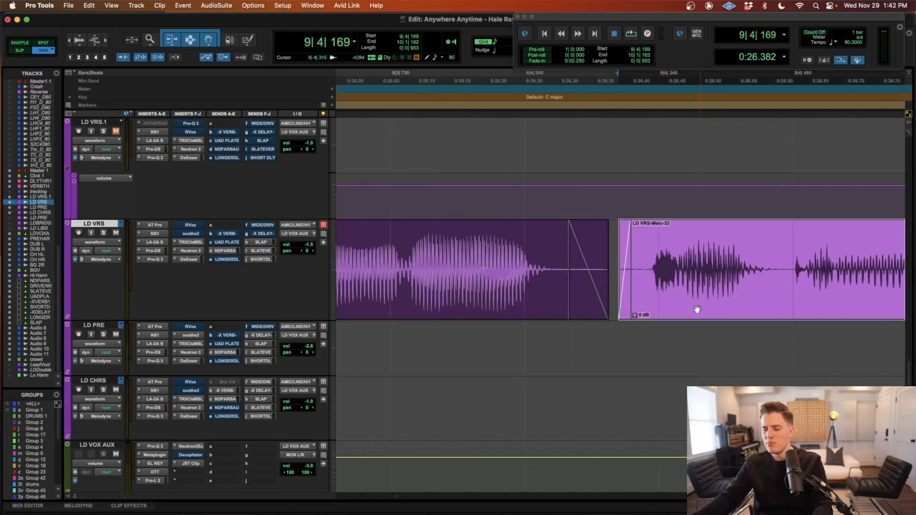
Examine the gap between clips LD VRS-Melo-32 and LD VRS-Melo-33 just after the start of bar 10.
key("r")
left_click(734, 300)
key("t")
key("t")
key("t")
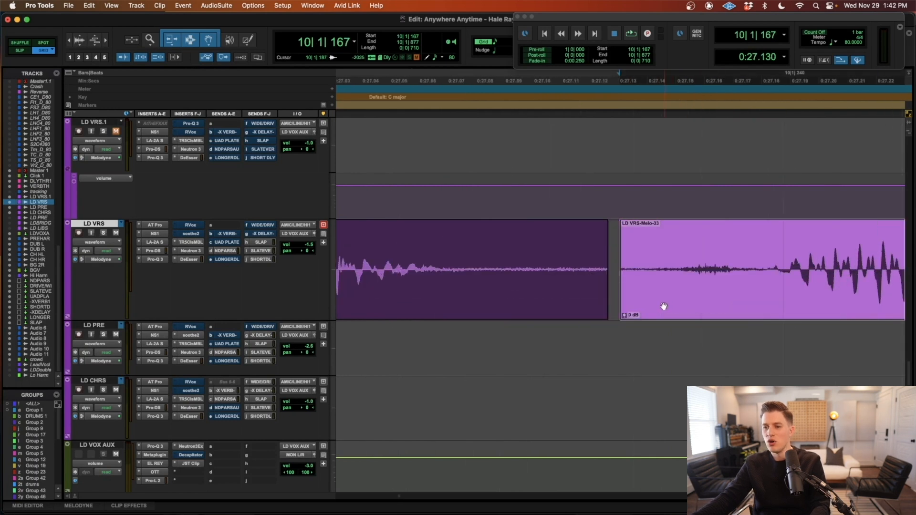
key("super+alt+bracketright")
key("super+alt+bracketright")
key("super+alt+bracketright")
key("r")
scroll(622, 285, "right", 1)
key("super+alt+bracketleft")
key("super+alt+bracketleft")
key("super+alt+bracketleft")
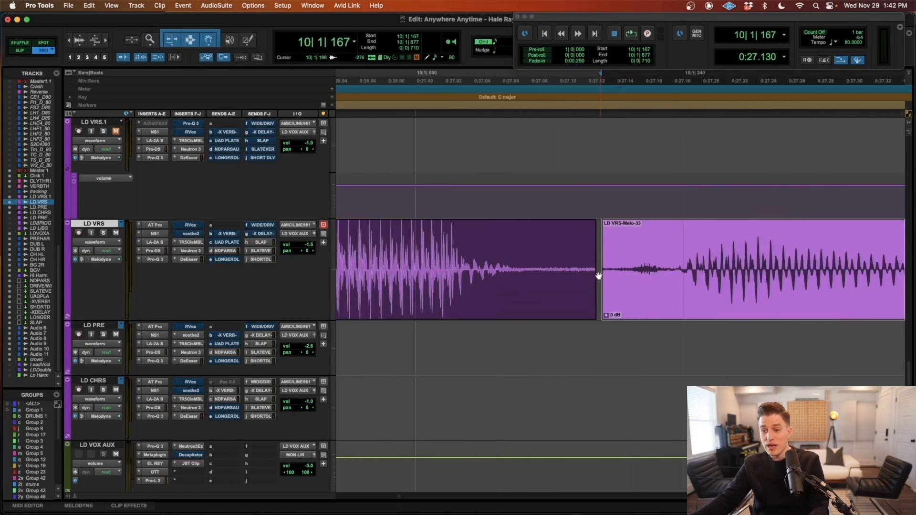
key("r")
key("r")
key("r")
Play the lead vocal from 9|4|240 into bar 10.
left_click(509, 333)
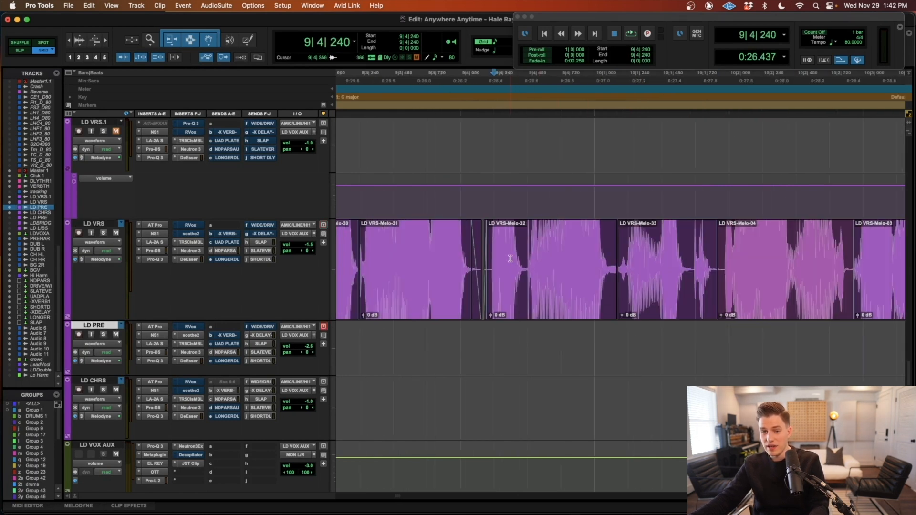
key("space")
left_click(720, 295)
key("super+z")
Close the gap before clip LD VRS-Melo-33 with a short crossfade from the preceding clip.
left_click(659, 299)
key("t")
key("t")
key("t")
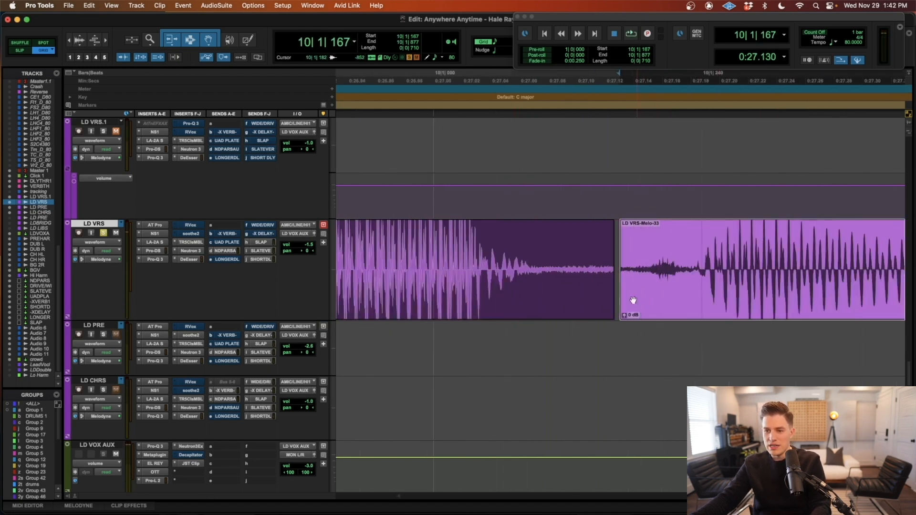
key("t")
key("t")
mouse_move(621, 286)
left_mouse_down()
mouse_move(571, 286)
mouse_move(580, 287)
mouse_move(574, 312)
left_mouse_up()
left_click(519, 257)
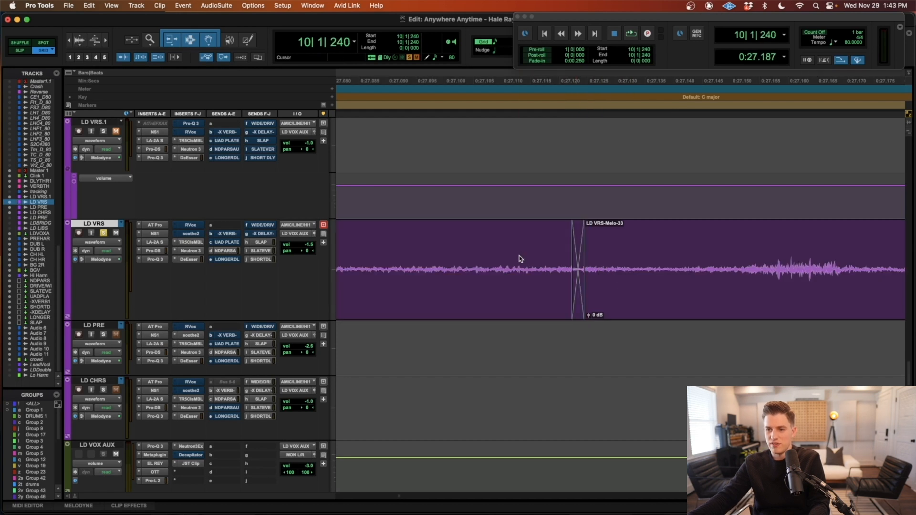
key("r")
key("r")
key("r")
key("r")
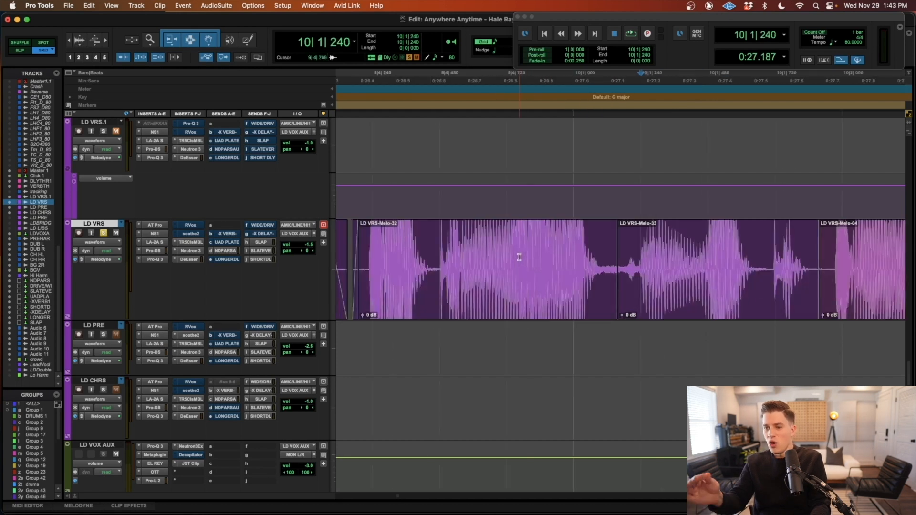
key("r")
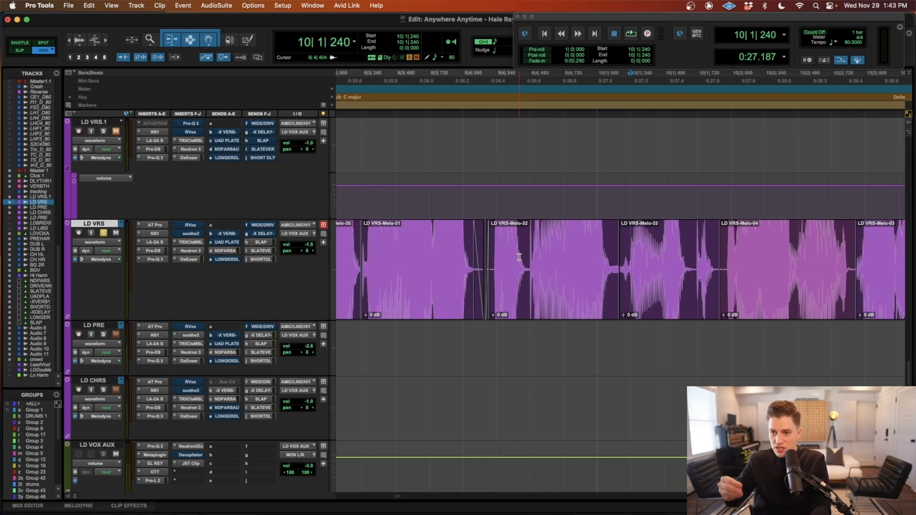
Try shifting clip LD VRS-Melo-33 to start at 10|1|171, and undo the move.
key("t")
key("t")
key("t")
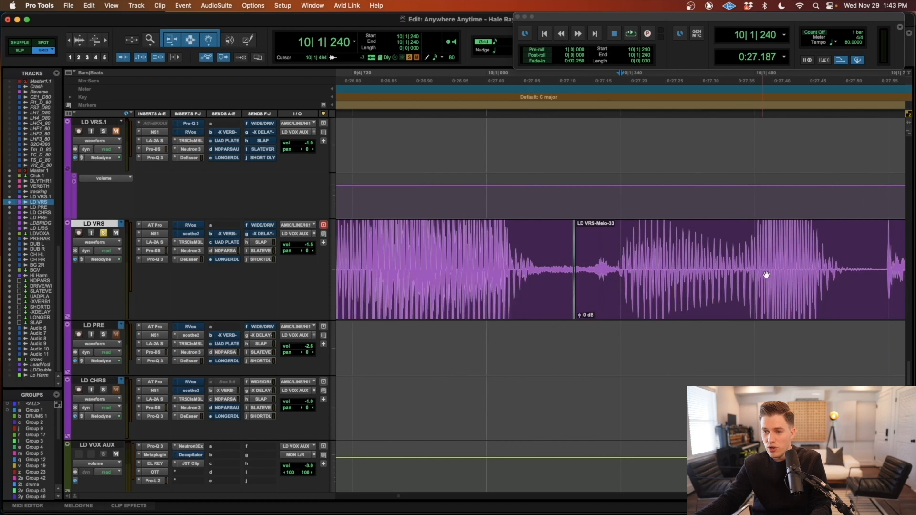
left_click(705, 296)
key("t")
left_click_drag(647, 298, 706, 303)
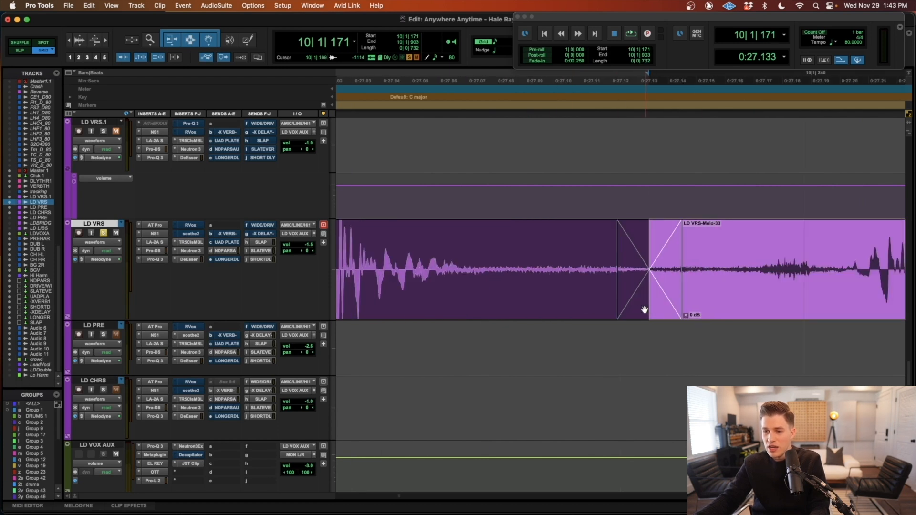
key("super+z")
key("r")
key("r")
key("r")
key("r")
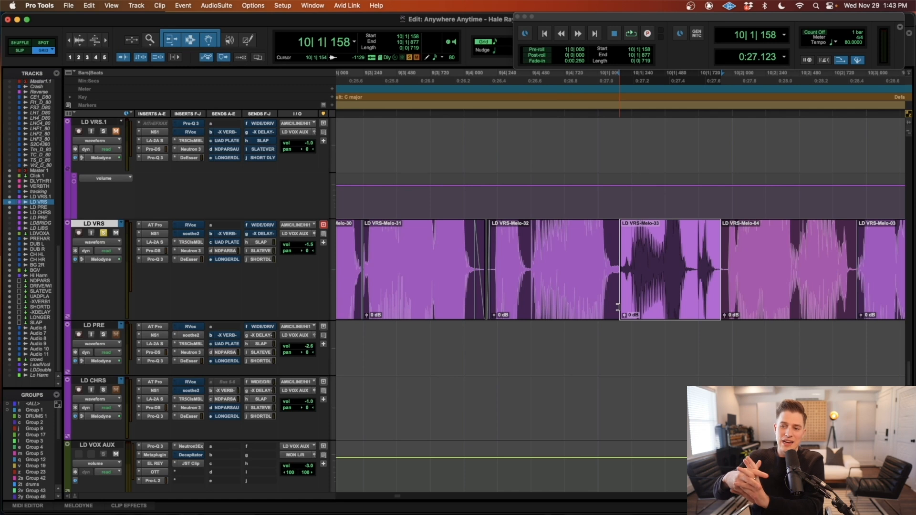
key("r")
Play the lead vocal from 9|3|480 to audition the crossfaded clips into beat 2 of bar 10.
left_click(578, 346)
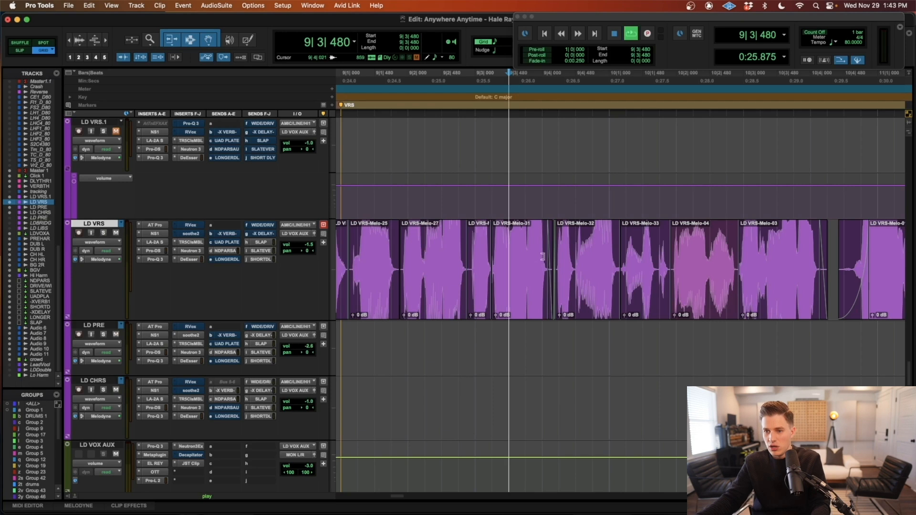
left_click(644, 300)
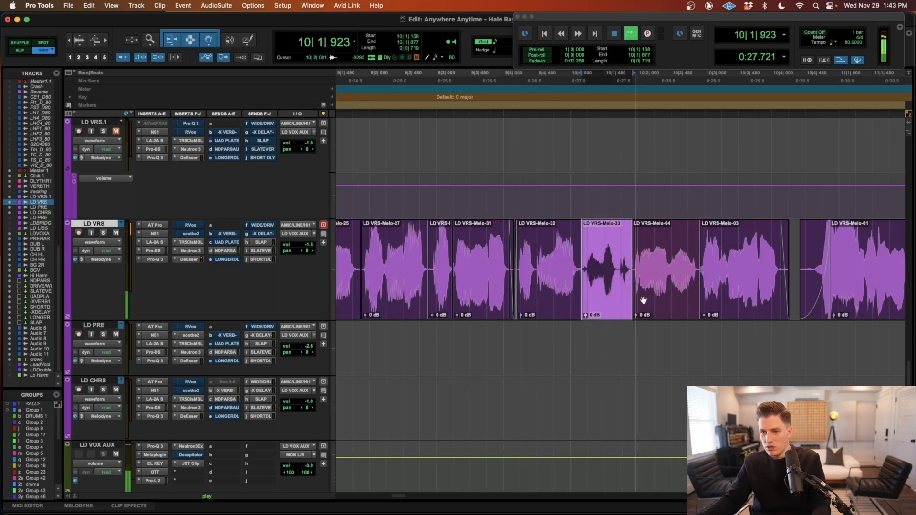
key("space")
Move clip LD VRS-Melo-03 slightly later so it starts at 10|2|907.
left_click(576, 305)
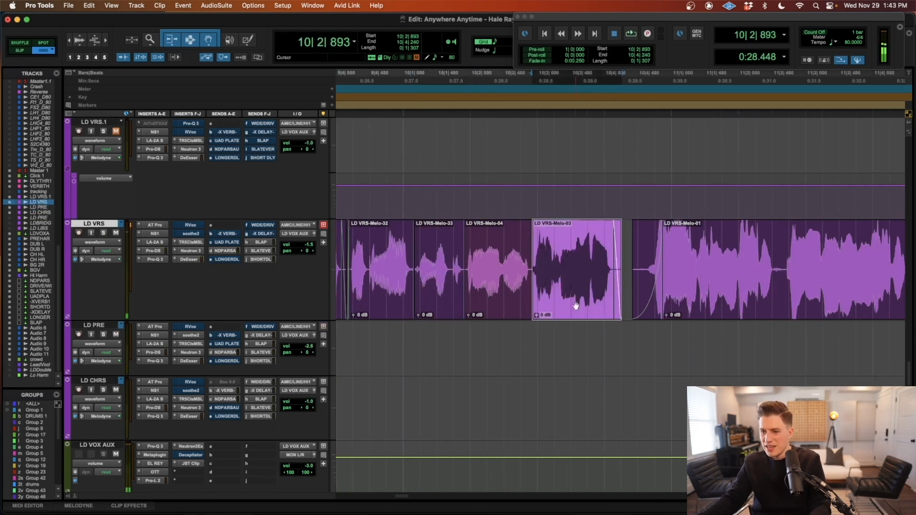
key("t")
key("t")
key("t")
key("t")
mouse_move(694, 307)
left_mouse_down()
mouse_move(701, 305)
mouse_move(685, 309)
left_mouse_up()
key("r")
key("r")
key("r")
key("t")
key("t")
key("r")
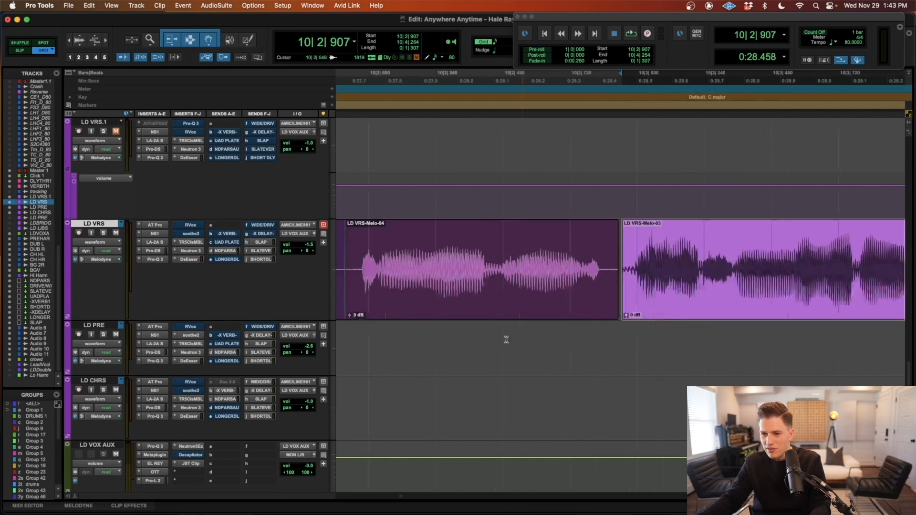
Play the lead vocal from 10|2|480 to audition the moved clip LD VRS-Melo-03.
left_click(506, 340)
scroll(576, 317, "right", 2)
key("r")
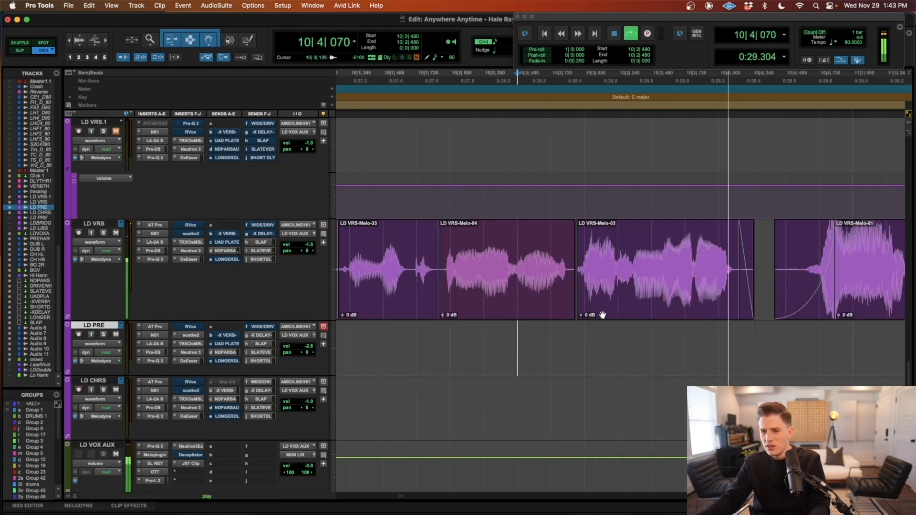
key("space")
Move clip LD VRS-Melo-03 earlier so it starts at 10|2|889.
left_click(620, 306)
key("t")
key("t")
key("t")
left_click_drag(669, 302, 669, 302)
key("r")
key("r")
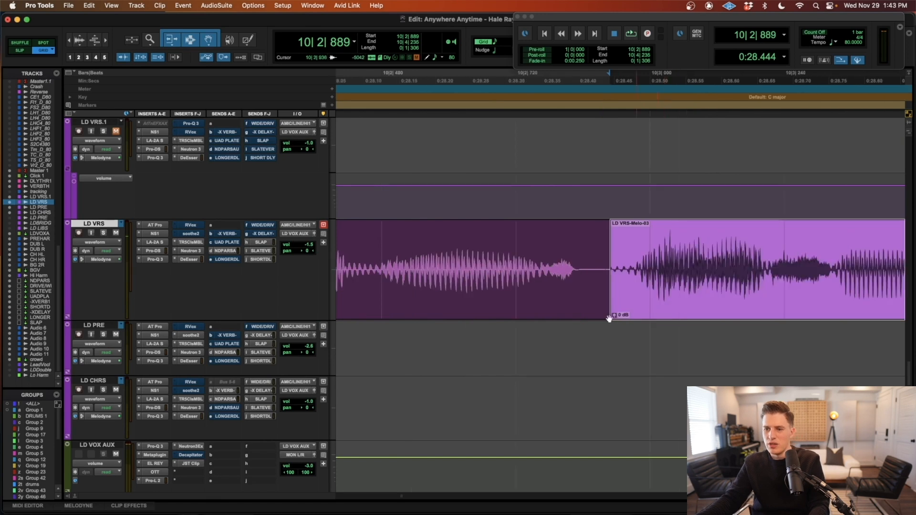
Play the lead vocal from 10|2|480 again to check the earlier placement of clip LD VRS-Melo-03.
left_click(490, 340)
key("space")
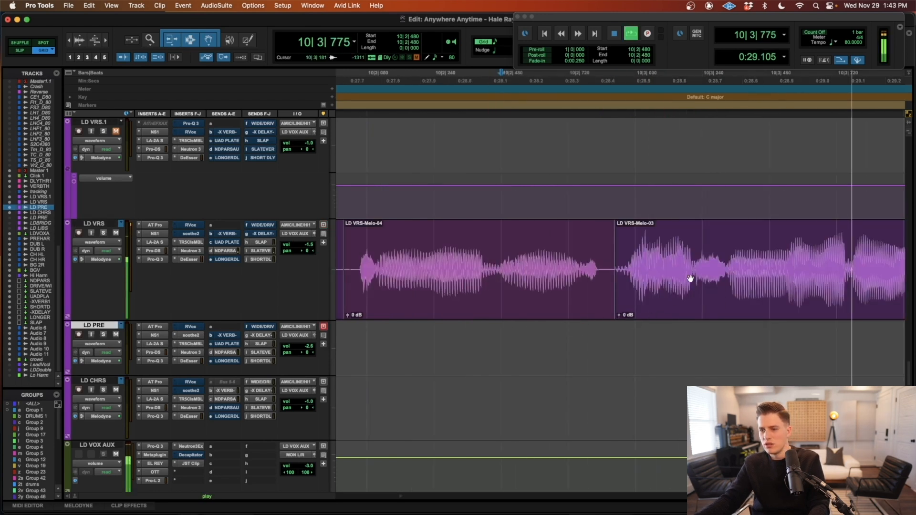
key("space")
Split clip LD VRS-Melo-03 after its opening section, shortly after 10|3|240.
key("r")
key("r")
left_click(546, 300)
key("t")
key("t")
key("t")
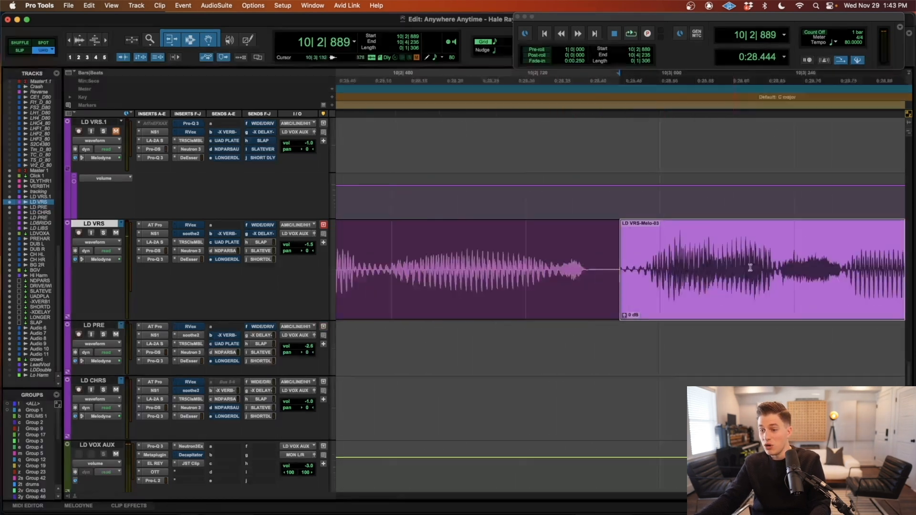
scroll(750, 268, "right", 5)
left_click(587, 257)
key("b")
Shift the second part of the split clip slightly earlier so it starts at 10|3|247.
left_click(640, 293)
key("t")
key("t")
left_click_drag(708, 306, 670, 304)
left_click_drag(582, 286, 608, 310)
left_click(646, 312)
key("r")
key("r")
key("r")
key("r")
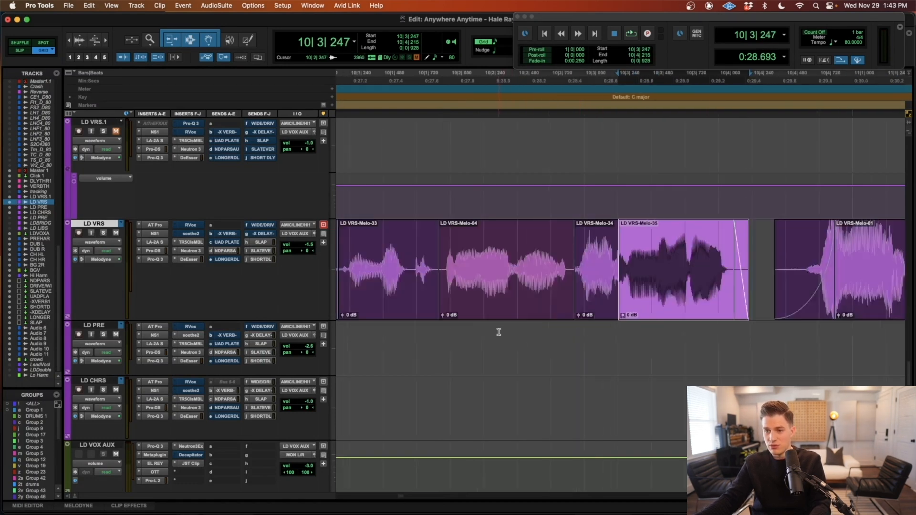
Play the lead vocal from 10|2|240 to audition the shifted second part.
left_click(481, 337)
key("space")
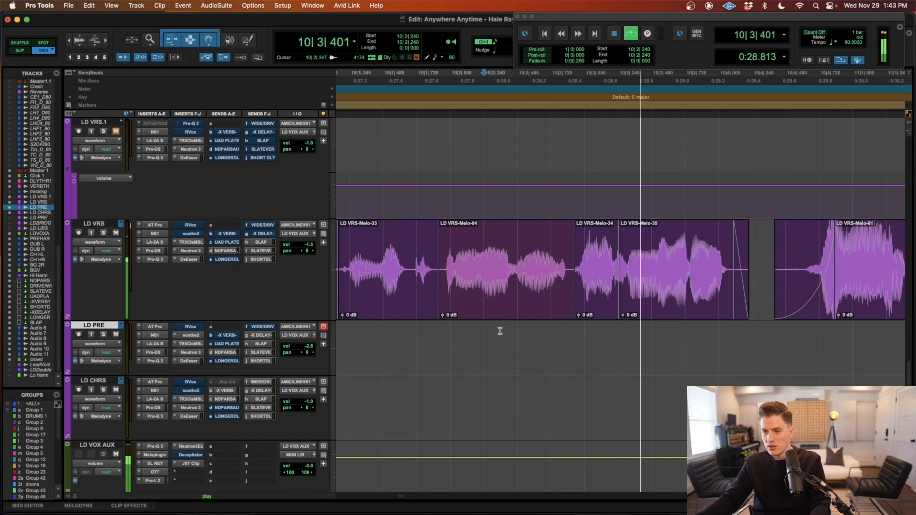
key("space")
Crossfade the gap between clips LD VRS-Melo-34 and LD VRS-Melo-35 from 10|3|246 to 10|3|250.
left_click(672, 311)
key("t")
key("t")
key("t")
key("t")
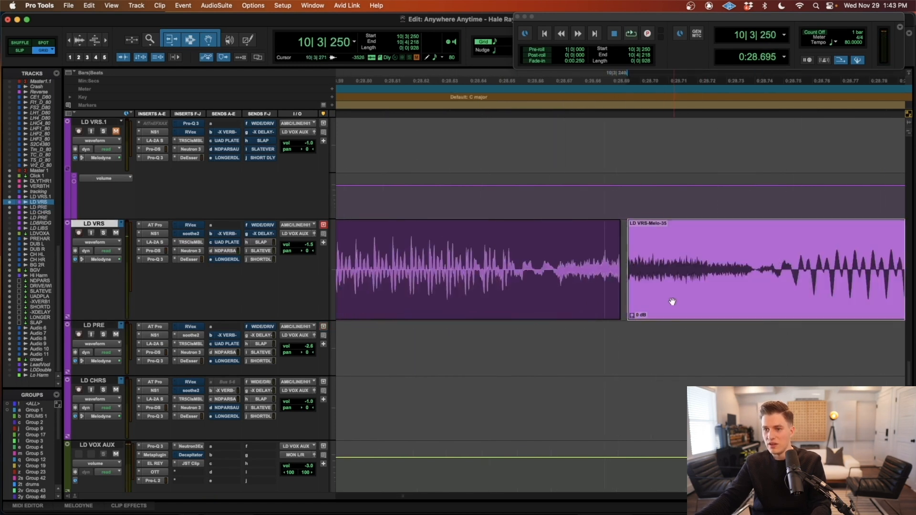
left_click_drag(616, 283, 619, 309)
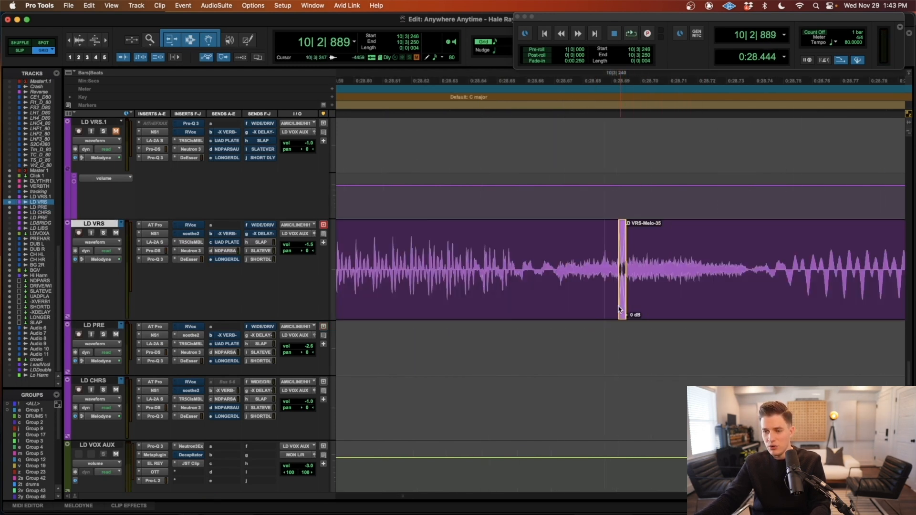
key("t")
key("t")
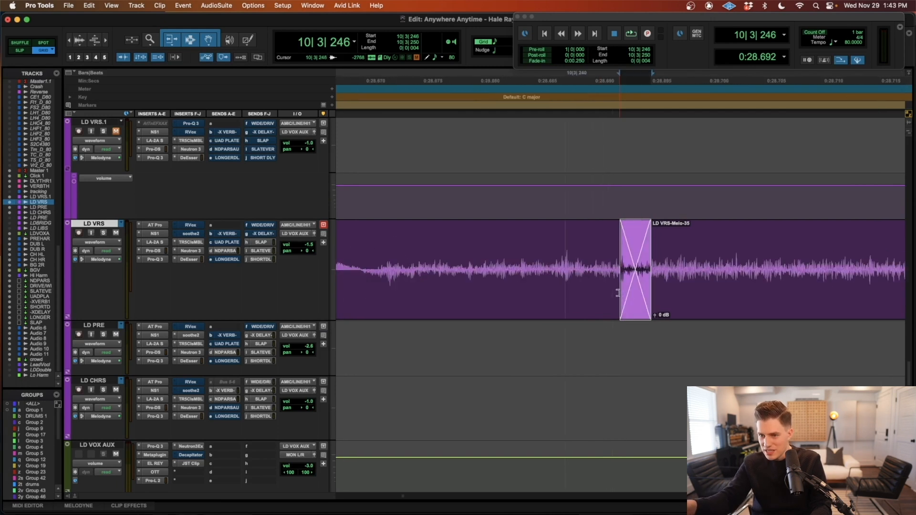
key("r")
key("r")
key("r")
key("r")
Play the lead vocal from 10|2|000 to check the new crossfade.
left_click(462, 344)
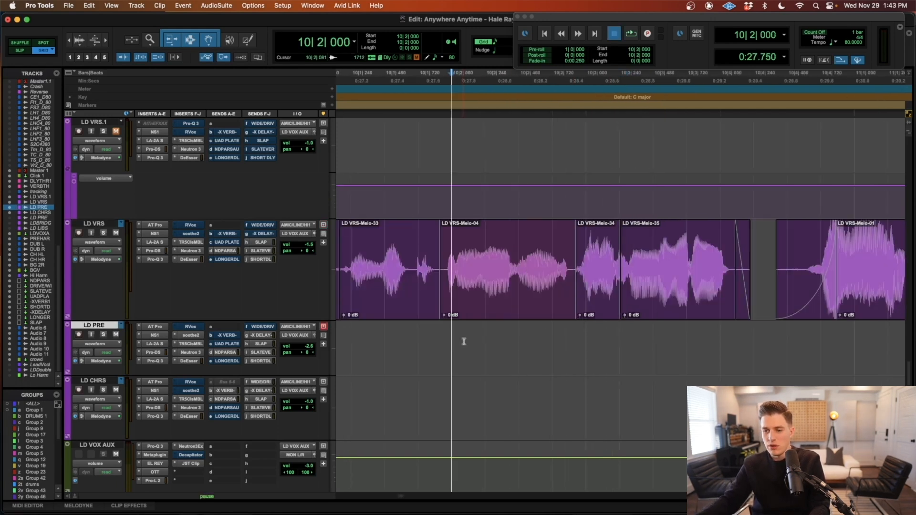
key("space")
key("space")
Crossfade the boundary between clips LD VRS-Melo-04 and LD VRS-Melo-34.
left_click(600, 306)
key("t")
key("t")
key("t")
Play the lead vocal from 10|2|480 through clip LD VRS-Melo-01 into bar 12.
key("space")
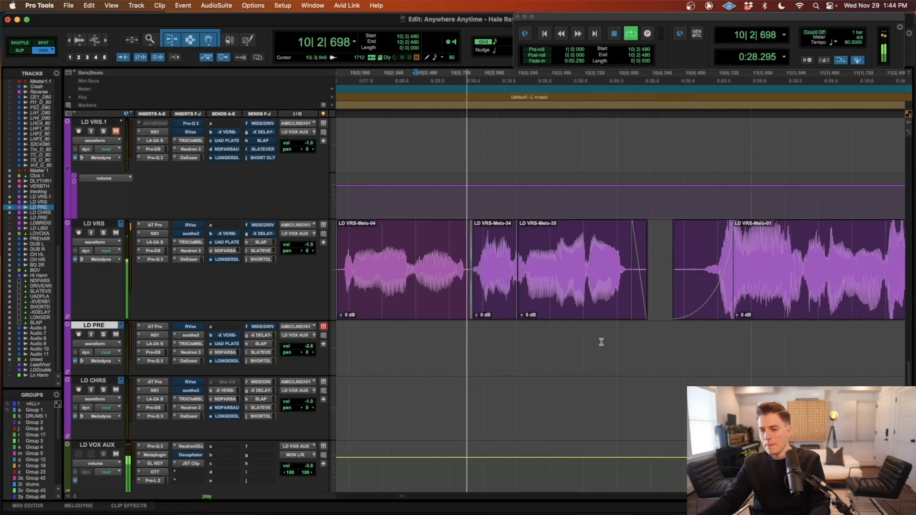
scroll(602, 341, "right", 2)
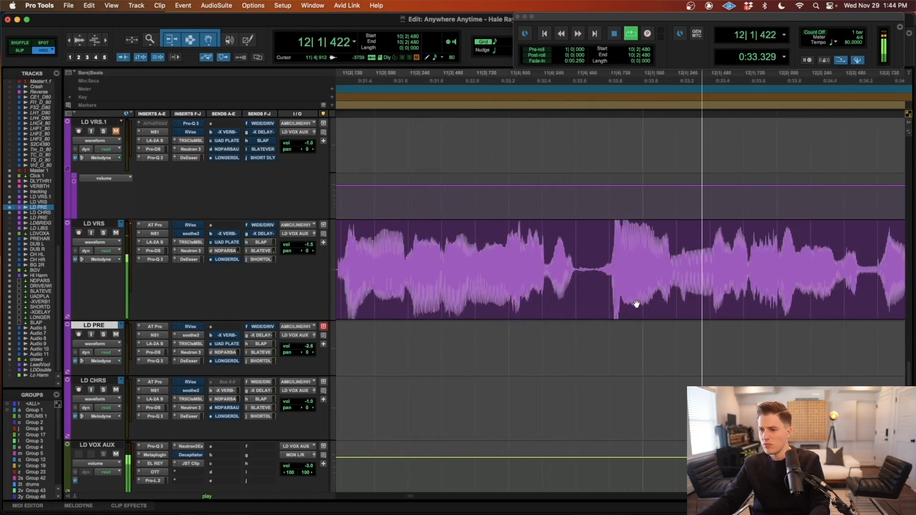
key("r")
key("r")
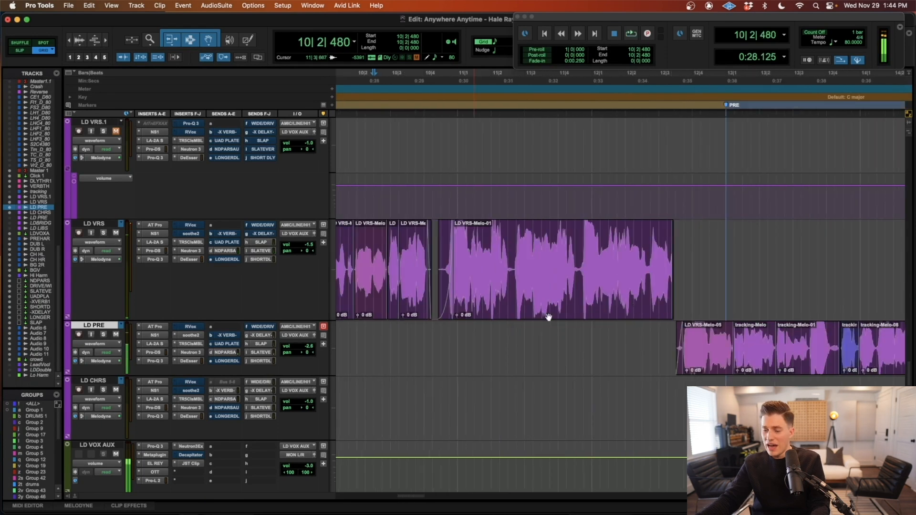
Play the whole edited verse vocal from 8|3|480 through the end of bar 11.
scroll(549, 318, "left", 3)
key("r")
key("alt+super+bracketleft")
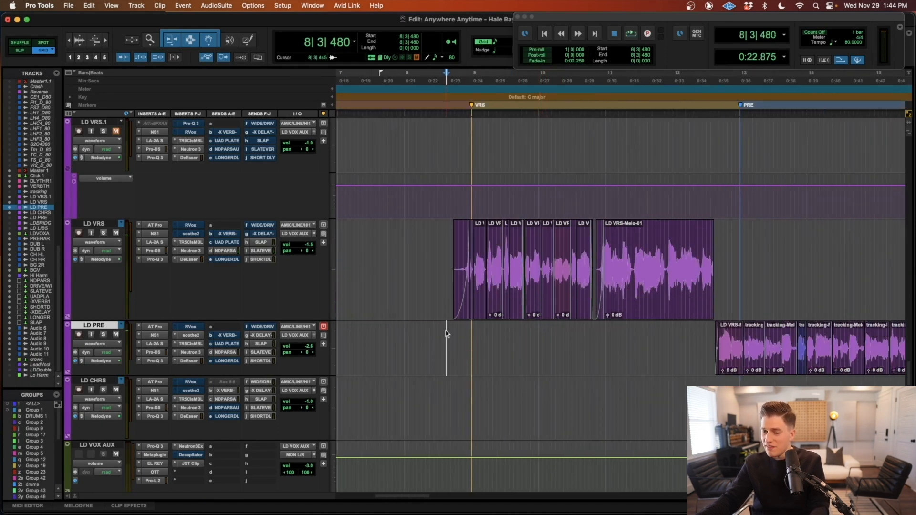
key("space")
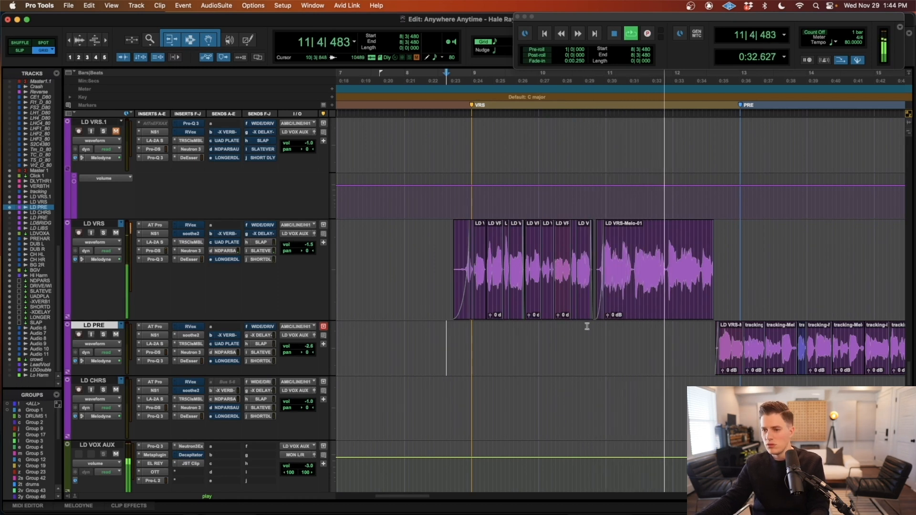
key("space")
Extend the faded start of clip LD VRS-Melo-01 earlier to 10|4|264.
left_click(635, 306)
key("t")
key("t")
key("t")
left_click(613, 340)
key("t")
left_click_drag(721, 311, 682, 306)
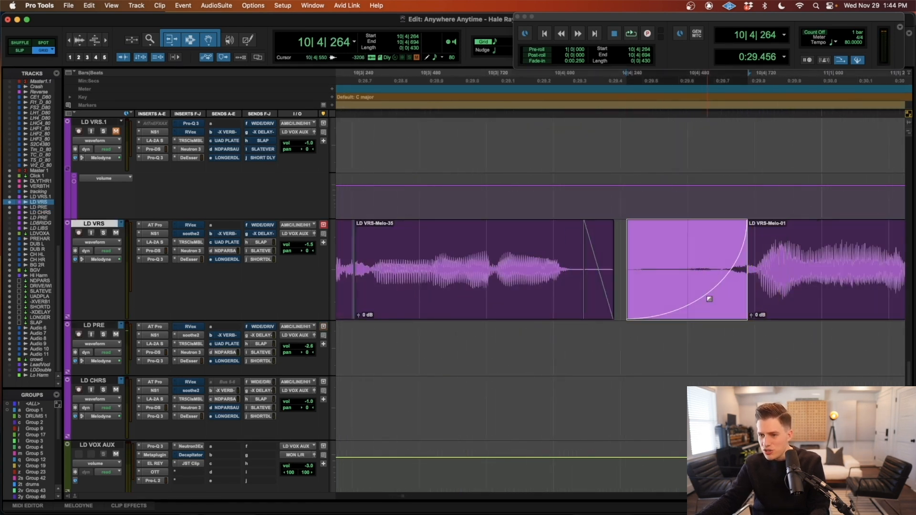
Replace the curved fade-in on clip LD VRS-Melo-01 with a straight fade-in 0|0|261 long.
key("Delete")
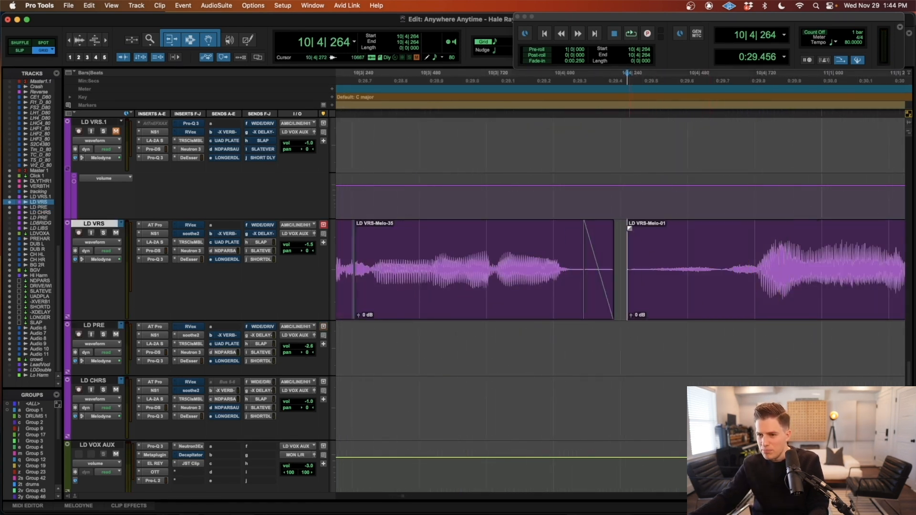
left_click_drag(629, 227, 700, 225)
key("r")
key("r")
key("r")
key("t")
key("t")
key("t")
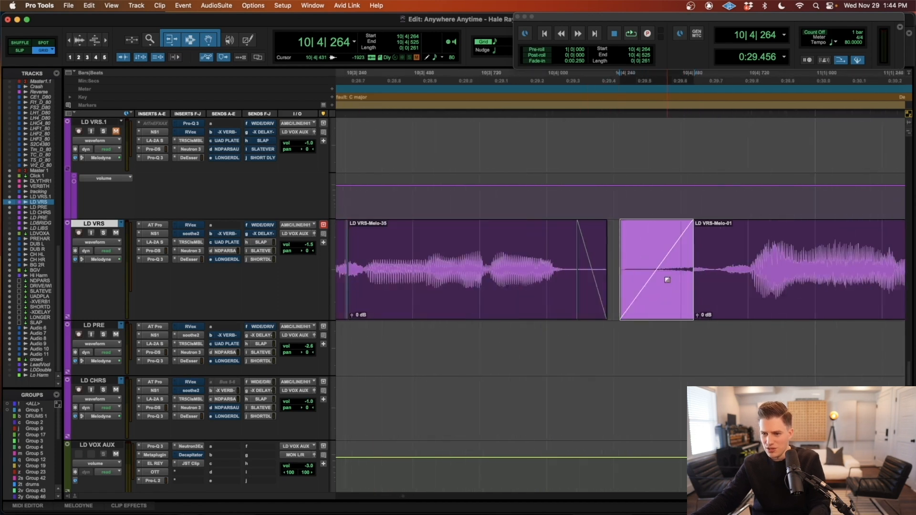
Undo the fade-in and start-point changes on clip LD VRS-Melo-01.
key("super+z")
key("super+z")
left_click(694, 246)
left_click_drag(690, 312, 736, 296)
key("super+z")
key("super+z")
key("super+z")
key("super+z")
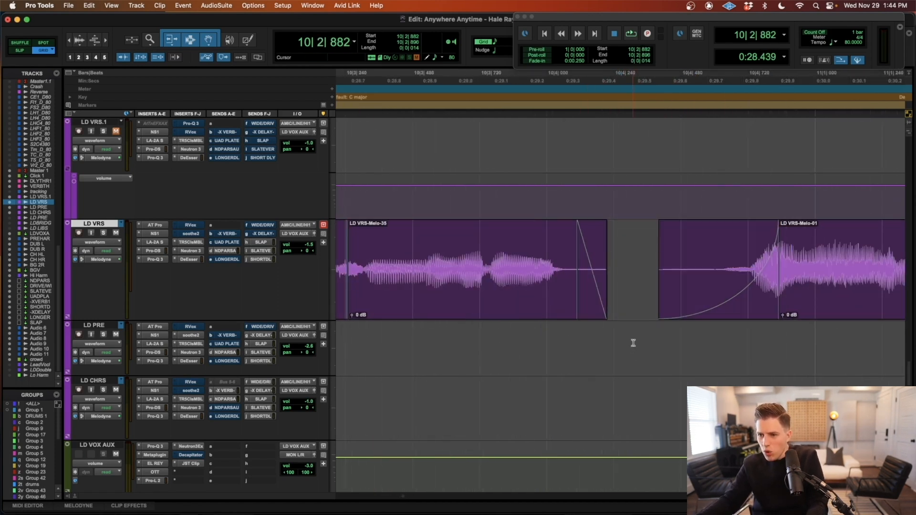
Extend the faded start of clip LD VRS-Melo-01 earlier to 10|4|240 and delete its curved fade-in.
left_click(704, 305)
key("t")
key("t")
left_click_drag(708, 311, 574, 305)
key("r")
key("r")
key("Delete")
key("t")
Add a straight fade-in 0|0|304 long at the start of clip LD VRS-Melo-01.
key("r")
left_click_drag(622, 232, 706, 234)
key("r")
key("r")
Audition the new fade-in on clip LD VRS-Melo-01 from 10|2|720 into bar 12.
left_click(512, 331)
key("t")
key("space")
scroll(660, 323, "right", 5)
scroll(650, 324, "right", 3)
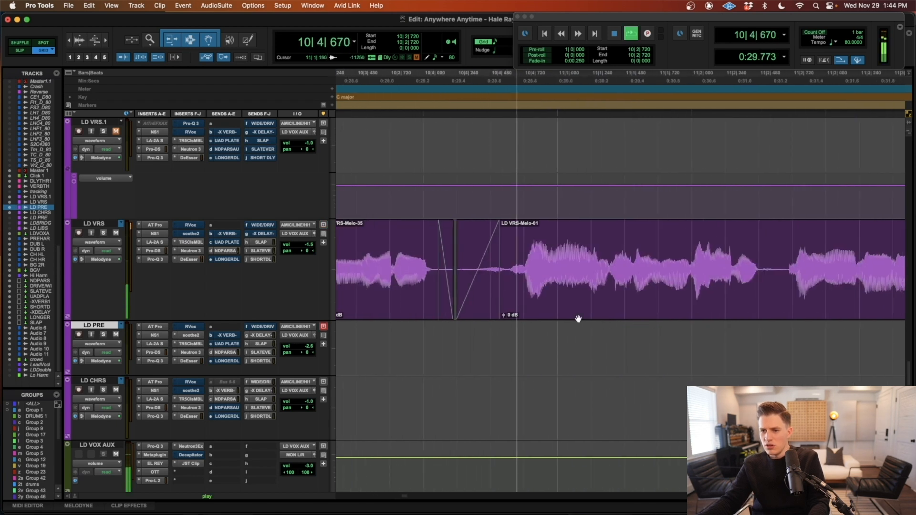
scroll(568, 318, "right", 4)
key("r")
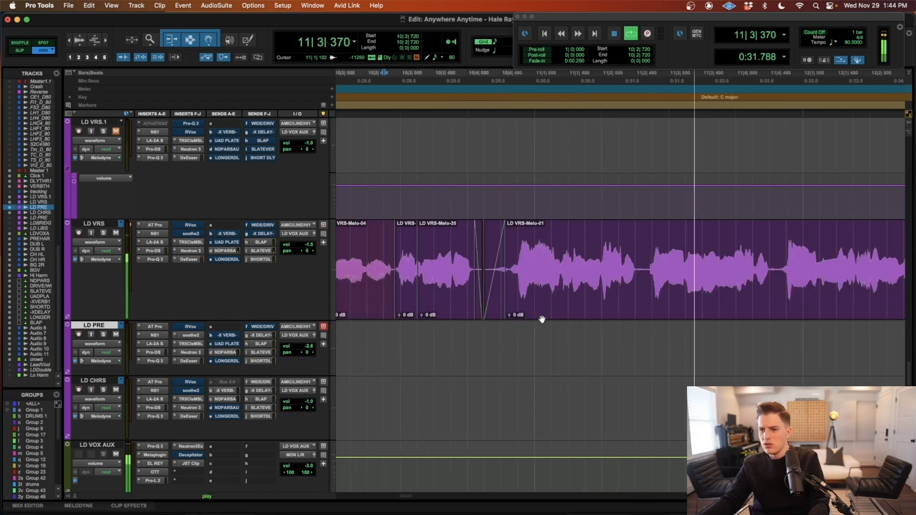
scroll(542, 320, "right", 3)
key("r")
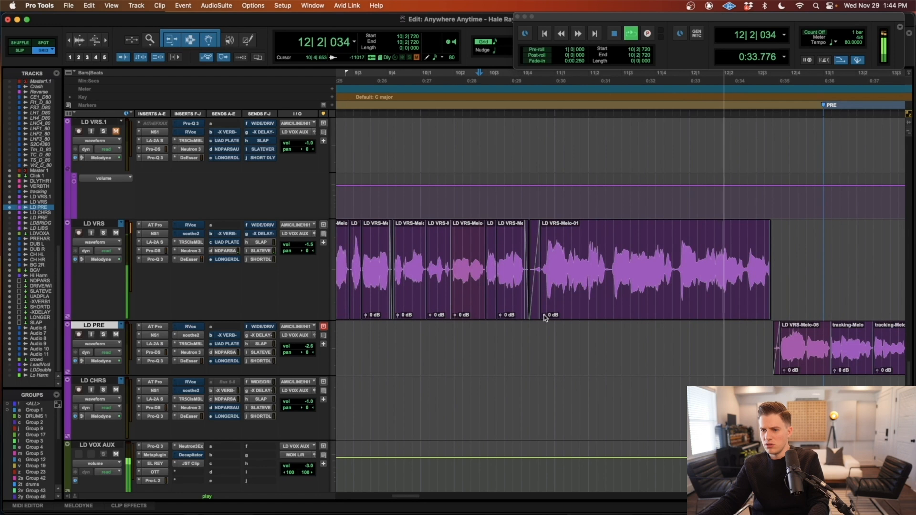
left_click(582, 303)
key("space")
Replay the transition from LD VRS-Melo-35 into LD VRS-Melo-01, starting at 10|3|480.
key("t")
key("t")
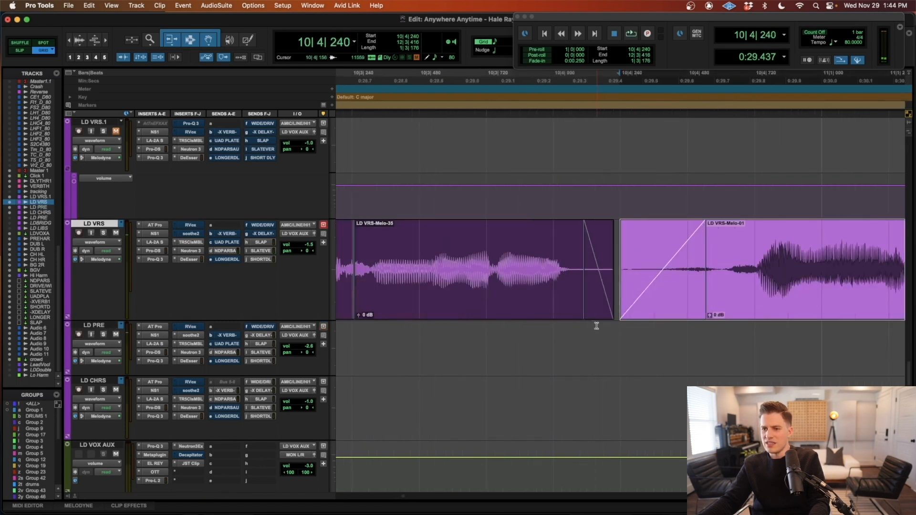
left_click(553, 340)
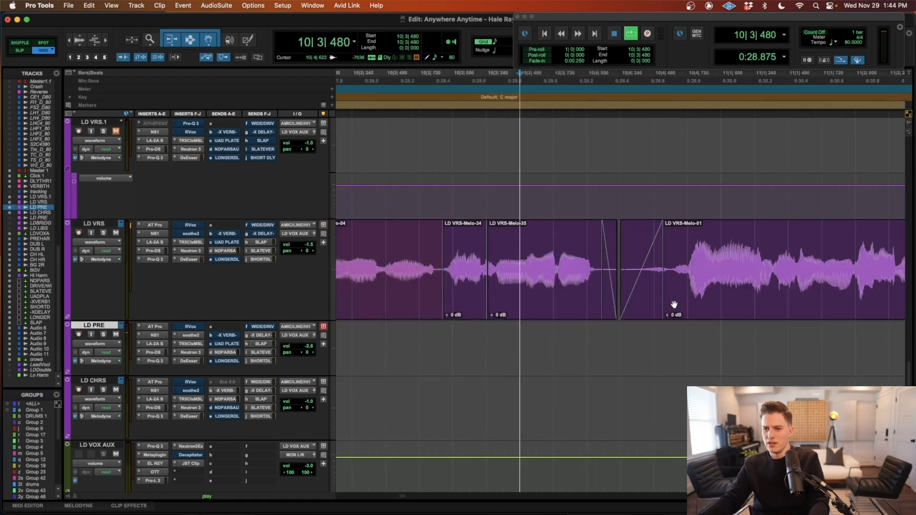
key("space")
Try moving the faded start of clip LD VRS-Melo-01 to 10|4|544, audition it and undo the change.
left_click_drag(630, 310, 672, 307)
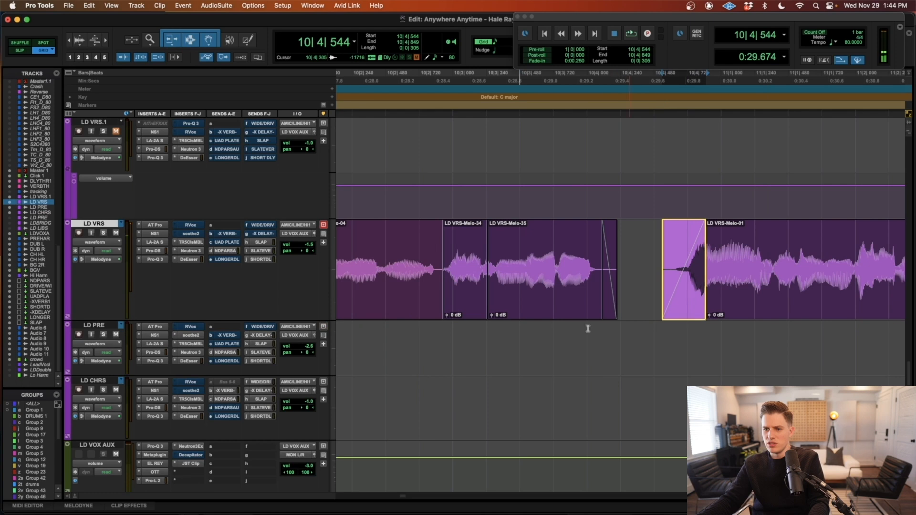
left_click(497, 334)
key("space")
key("super+z")
Solo the LD VRS track and play clip LD VRS-Melo-01 from 11|4|000.
scroll(503, 334, "right", 10)
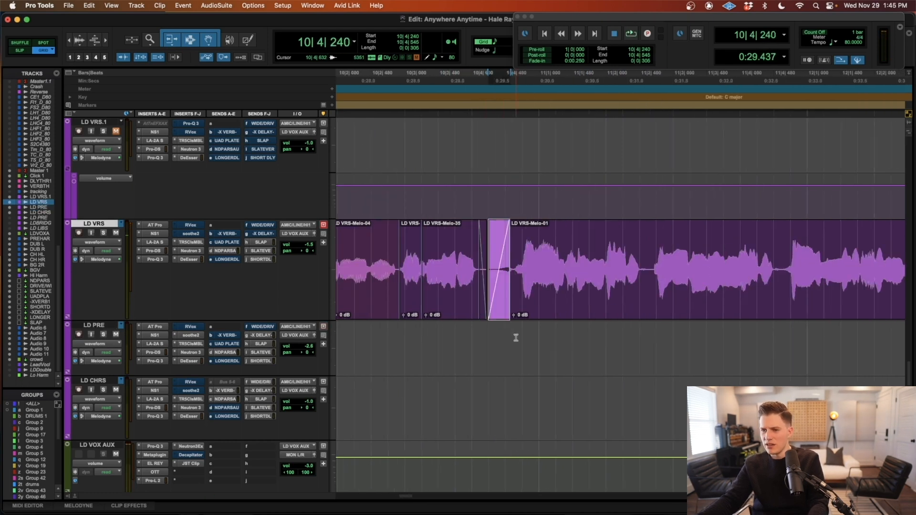
left_click(534, 286)
key("super+bracketright")
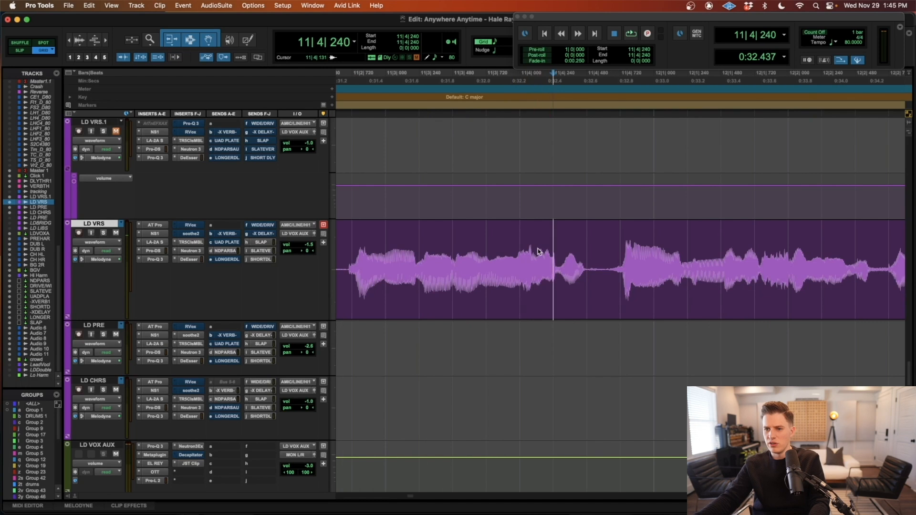
key("shift+s")
key("space")
left_click(519, 250)
key("space")
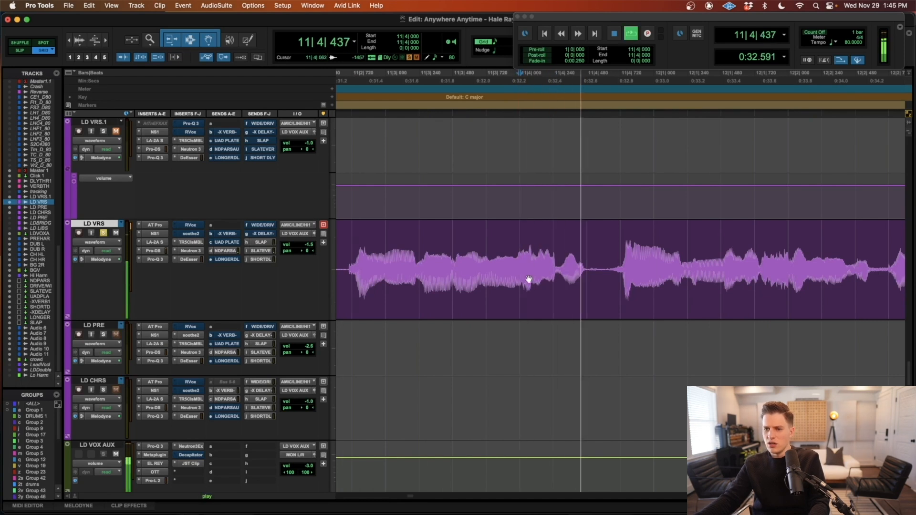
Mark the pause and next word onset from 11|4|496 for 0|0|409, and return the position to 11|4|000.
left_click_drag(589, 265, 647, 261)
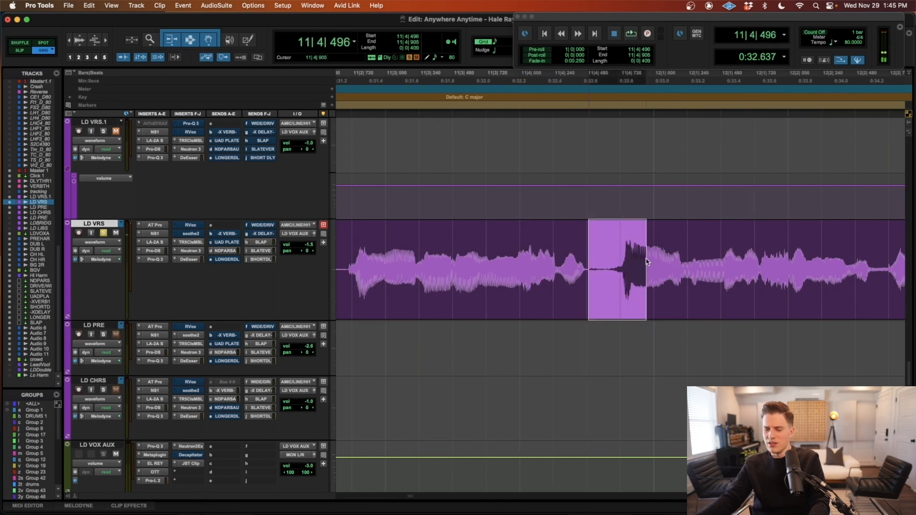
key("r")
left_click(567, 255)
key("r")
key("r")
key("r")
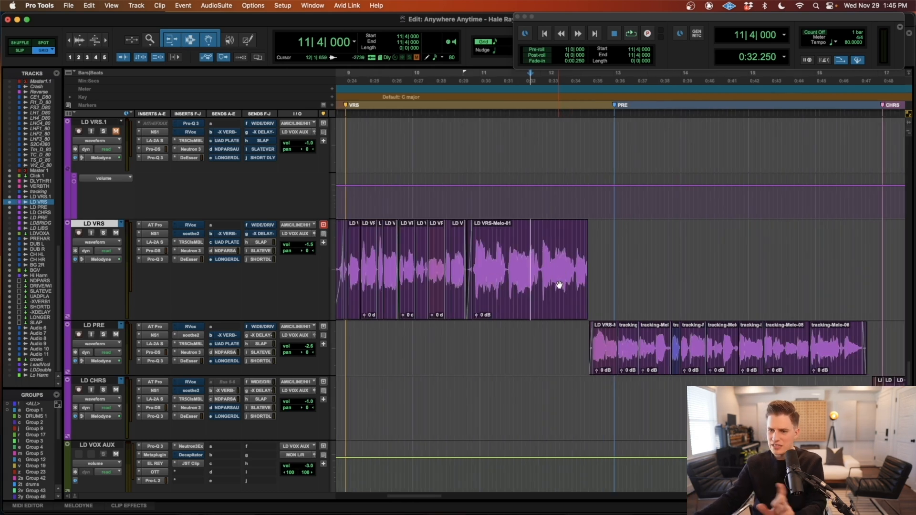
Play the transition from the end of LD VRS into the LD PRE clips, starting at 12|1|000.
left_click(582, 339)
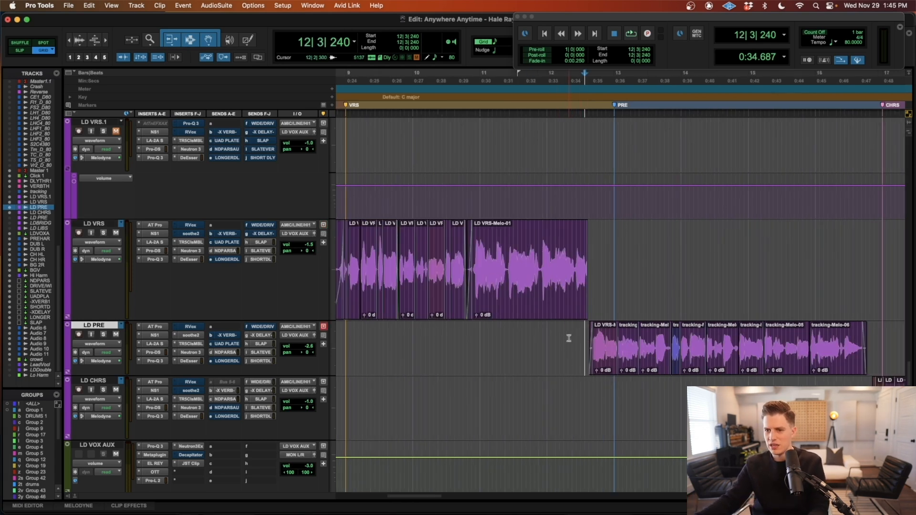
key("t")
scroll(598, 323, "right", 5)
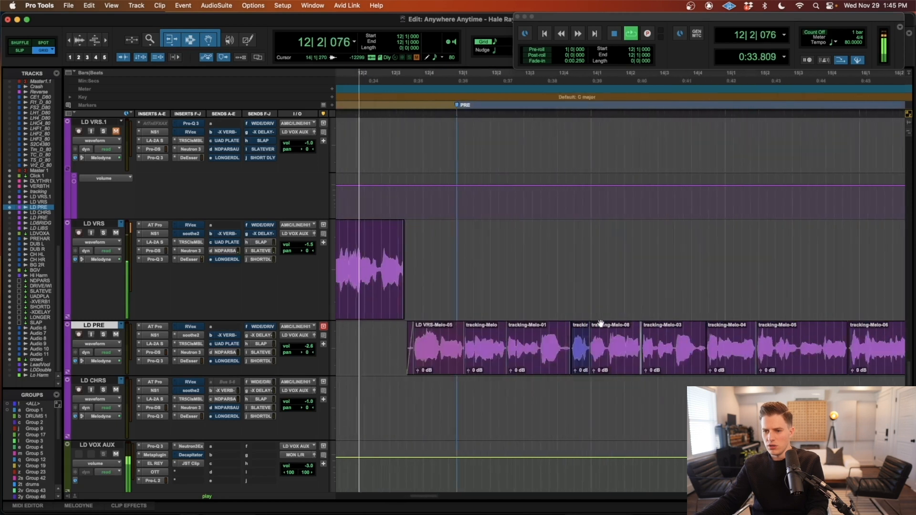
key("t")
key("t")
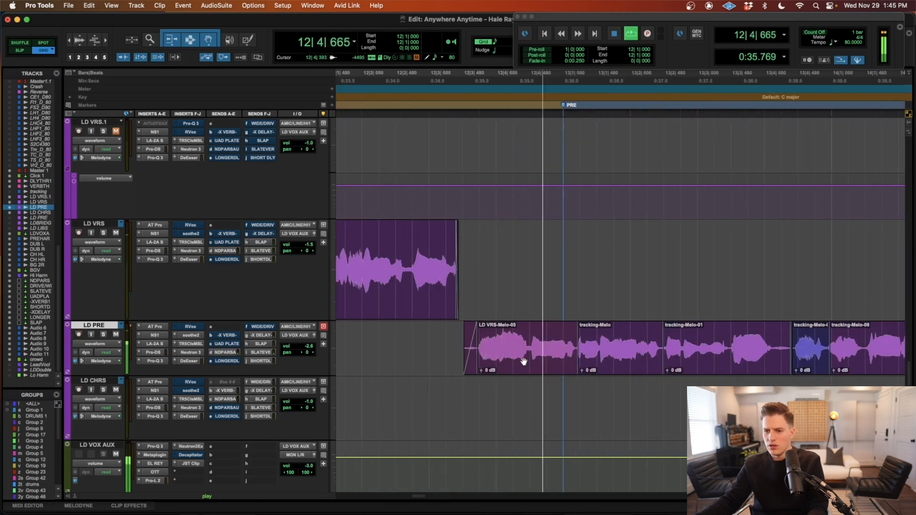
Move clip LD VRS-Melo-05 at the start of the LD PRE track earlier to 12|3|392.
left_click(529, 362)
key("t")
scroll(738, 360, "right", 3)
left_click_drag(694, 367, 620, 359)
left_click(511, 346)
key("t")
key("r")
Solo LD VRS and LD PRE and audition the transition between them from 12|2|000.
key("super+alt+bracketright")
key("super+alt+bracketright")
key("super+alt+bracketright")
key("super+alt+bracketleft")
left_click(436, 243)
key("r")
key("super+alt+bracketright")
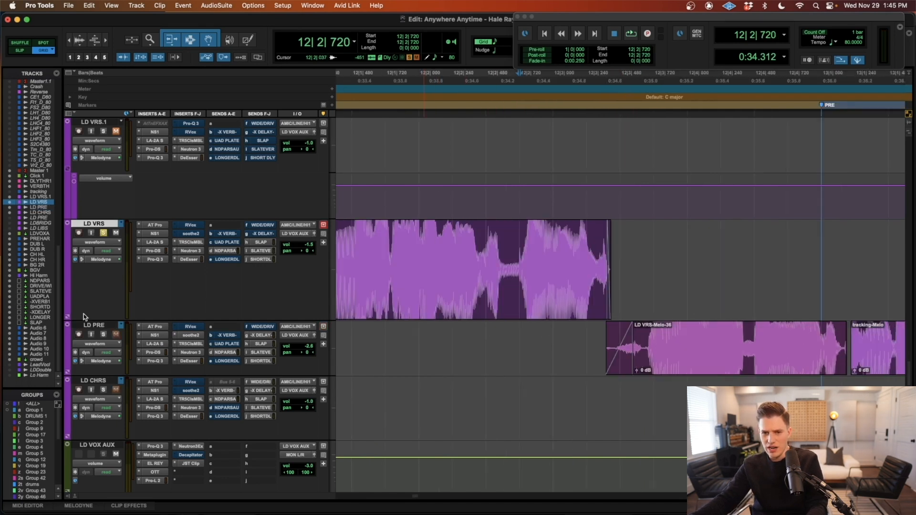
key("super+alt+bracketleft")
left_click(431, 340)
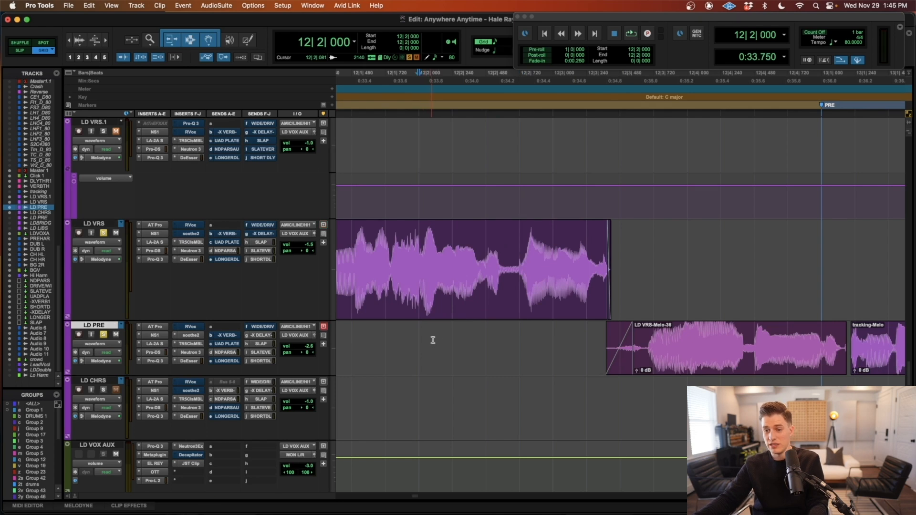
key("space")
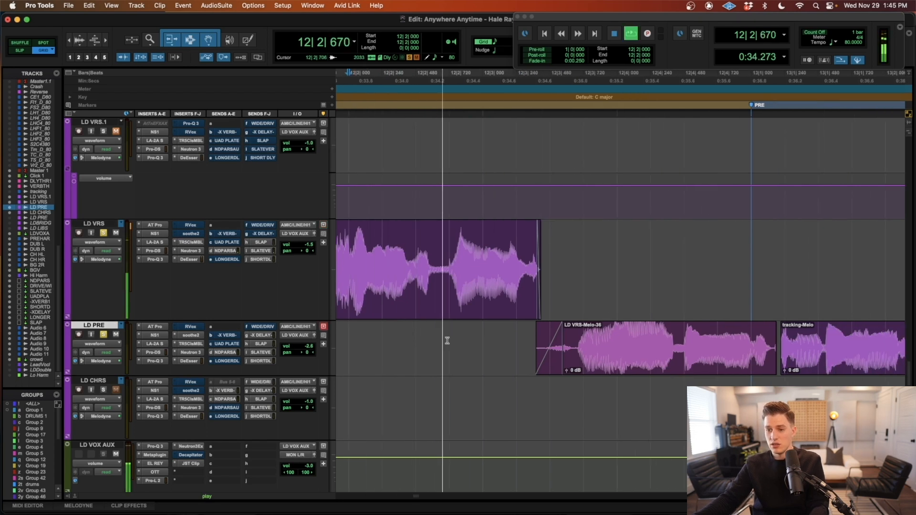
key("space")
Audition the moved LD PRE clip in the full mix from 11|3|240.
left_click(550, 368)
key("t")
key("t")
key("period")
key("r")
key("r")
key("r")
left_click(508, 353)
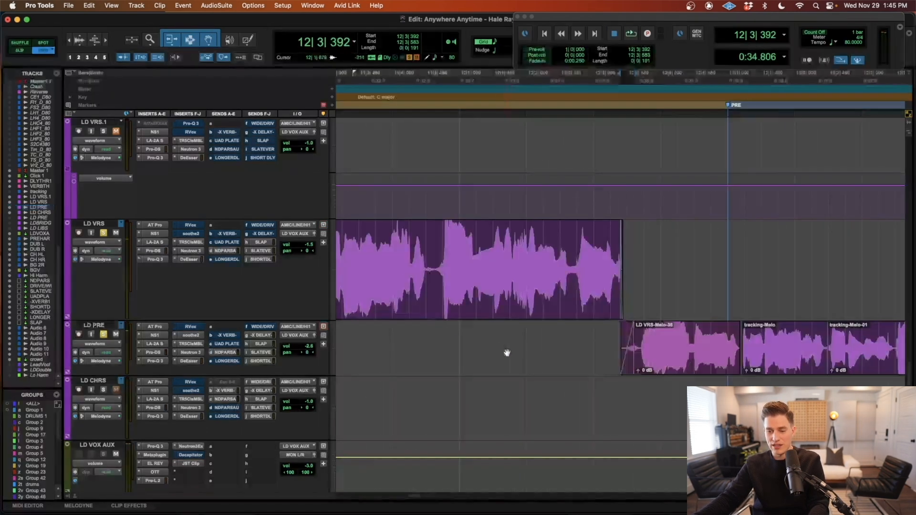
key("space")
key("super+alt+bracketleft")
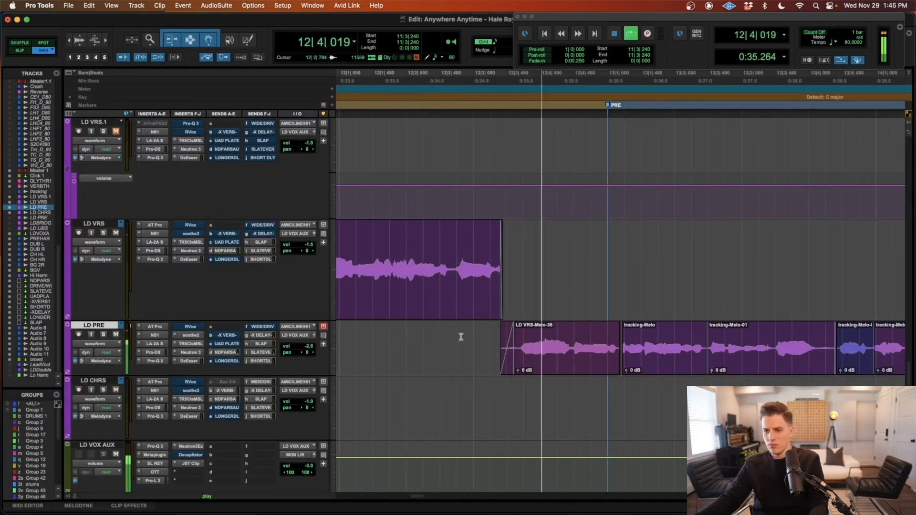
key("space")
Undo the last two changes and place clip LD VRS-Melo-36 directly against the start of tracking-Melo.
left_click(581, 364)
key("t")
key("t")
scroll(655, 369, "right", 5)
key("super+z")
key("super+z")
key("r")
left_click(654, 369)
left_click_drag(648, 366, 657, 365)
key("r")
Play the pre-chorus entry from 12|2|480 to check the position of clip LD VRS-Melo-36.
left_click(490, 345)
key("space")
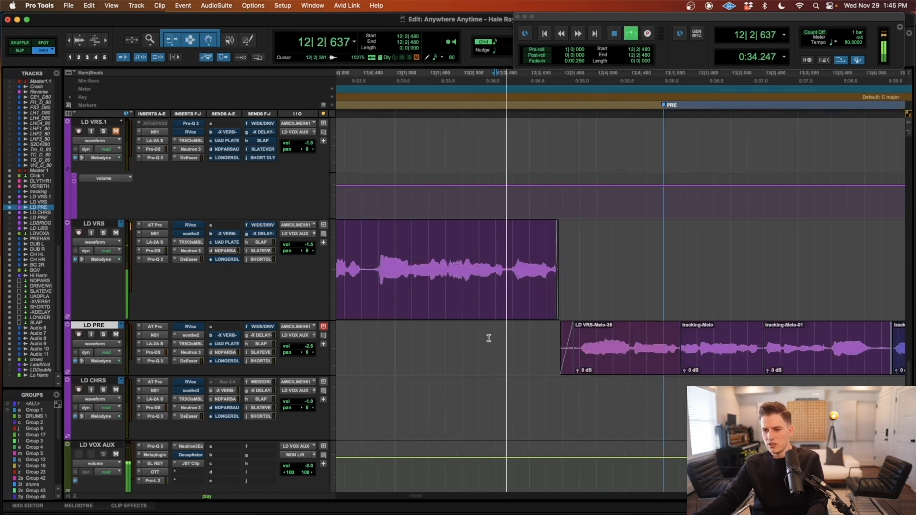
key("space")
Move clip LD VRS-Melo-36 on the LD PRE track earlier to start at 12|3|384.
left_click(622, 365)
key("t")
left_click_drag(719, 366, 709, 367)
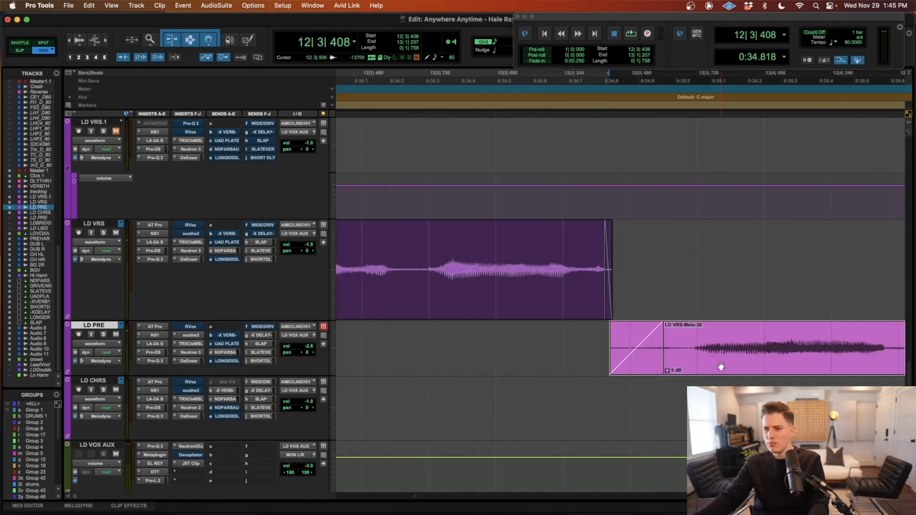
scroll(709, 367, "right", 5)
key("r")
key("r")
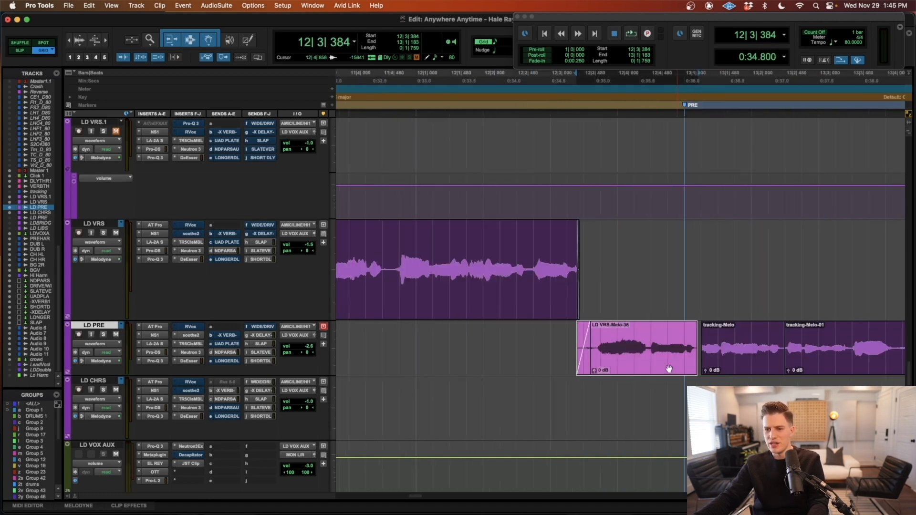
Audition the earlier pre-chorus entry from 12|1|480.
left_click(455, 335)
key("space")
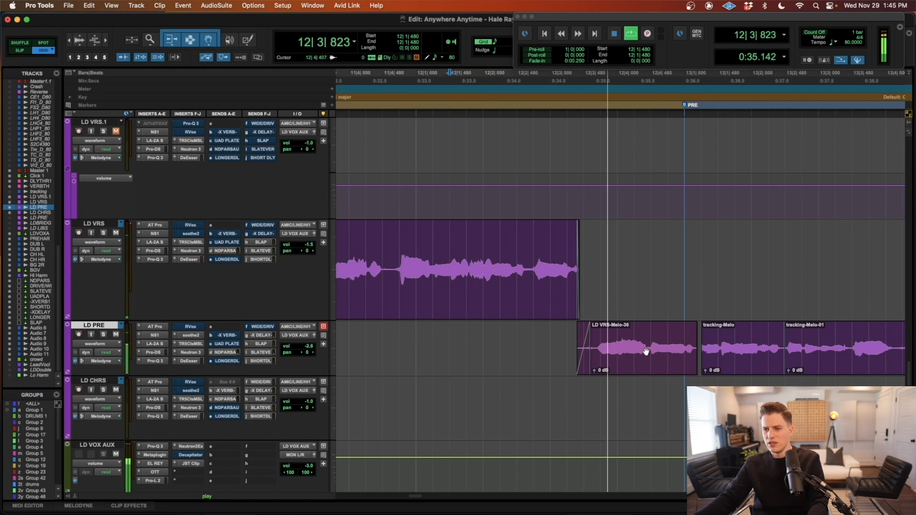
key("space")
Close the gap after LD VRS-Melo-36 by extending its end and the start of tracking-Melo back to 13|1|189.
left_click(714, 370)
key("t")
key("super+alt+bracketright")
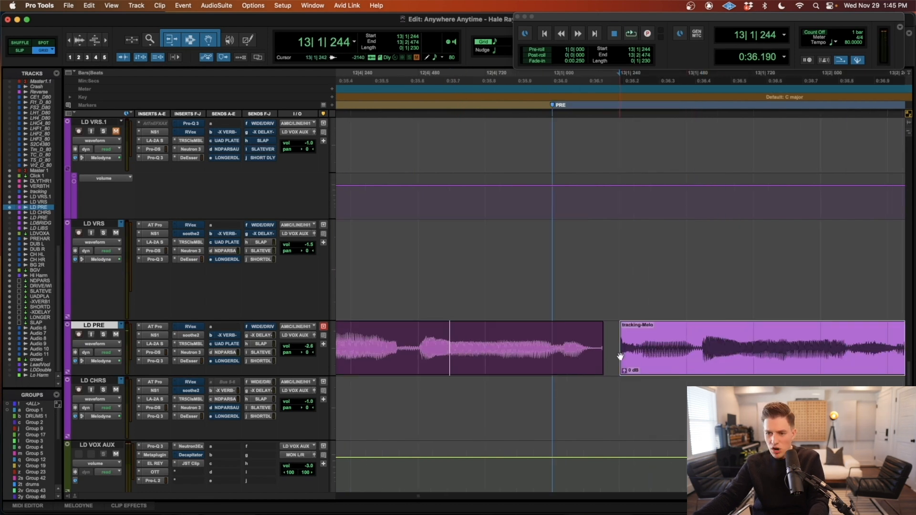
left_click_drag(600, 353, 606, 356)
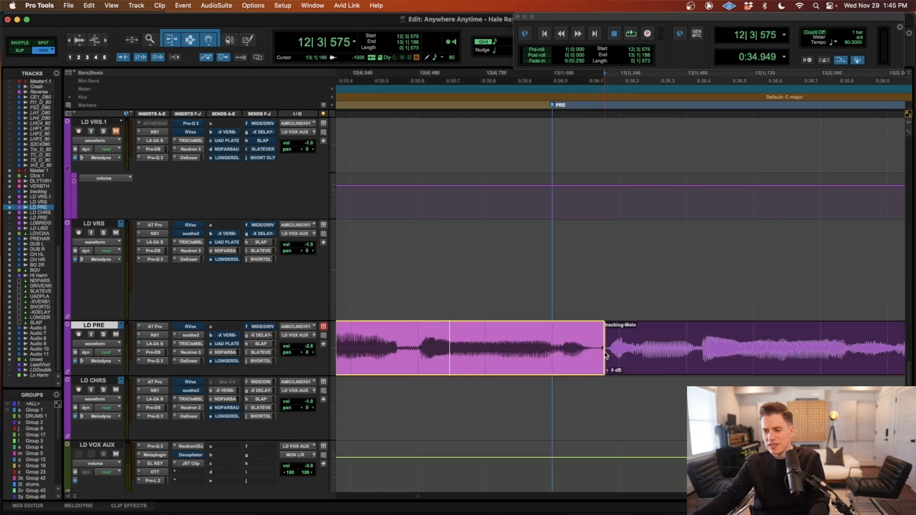
key("r")
left_click(650, 369)
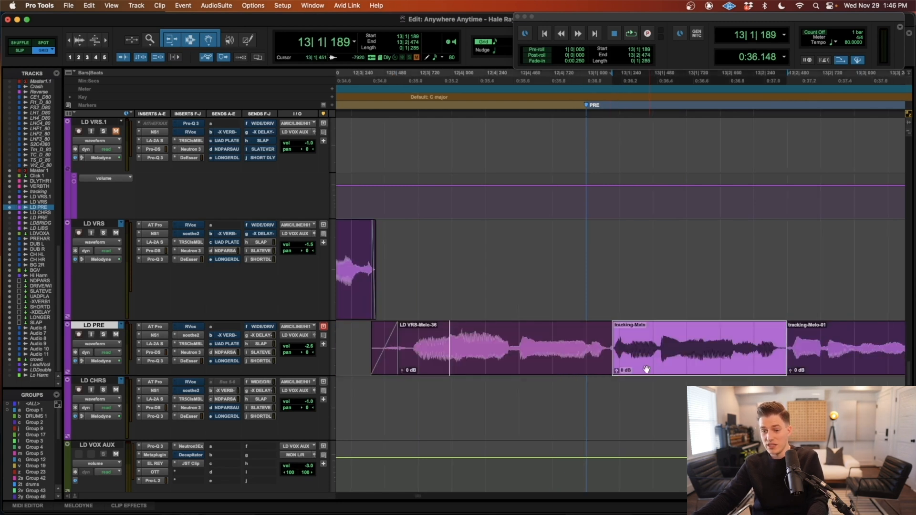
key("r")
Play the closed join from 12|2|240 and increase the LD PRE track height.
left_click(410, 329)
key("space")
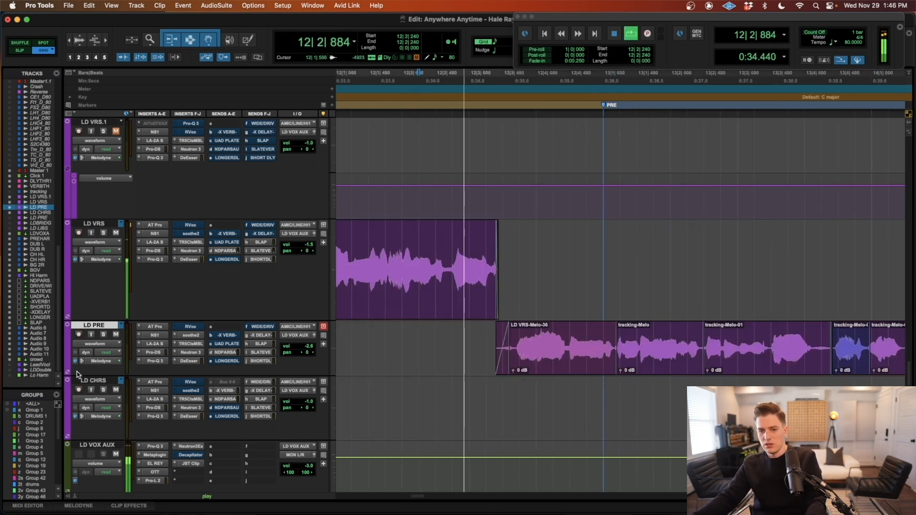
left_click_drag(93, 375, 93, 394)
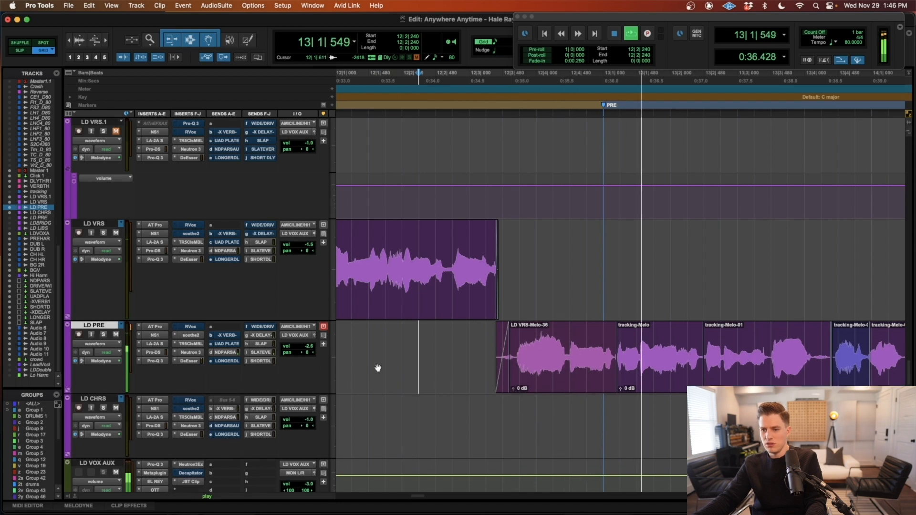
scroll(429, 371, "right", 2)
key("space")
Bring the start of clip tracking-Melo into close view and solo the LD PRE track.
left_click(611, 382)
key("t")
key("t")
key("t")
key("r")
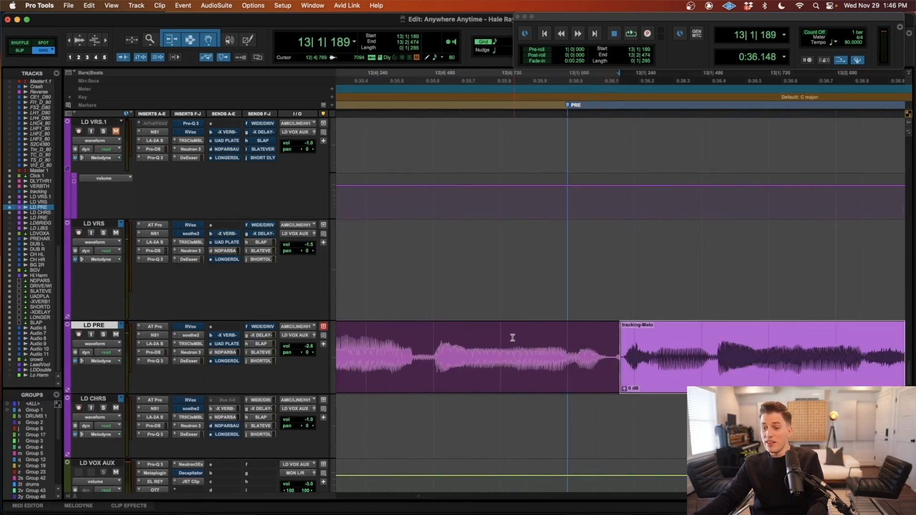
left_click(513, 337)
key("shift+s")
Try shifting the edit point between LD VRS-Melo-36 and tracking-Melo later, and undo the change.
left_click_drag(616, 369, 635, 366)
key("super+z")
key("t")
key("r")
Audition the soloed LD PRE vocal leading into tracking-Melo from 12|4|480.
left_click(598, 350)
key("t")
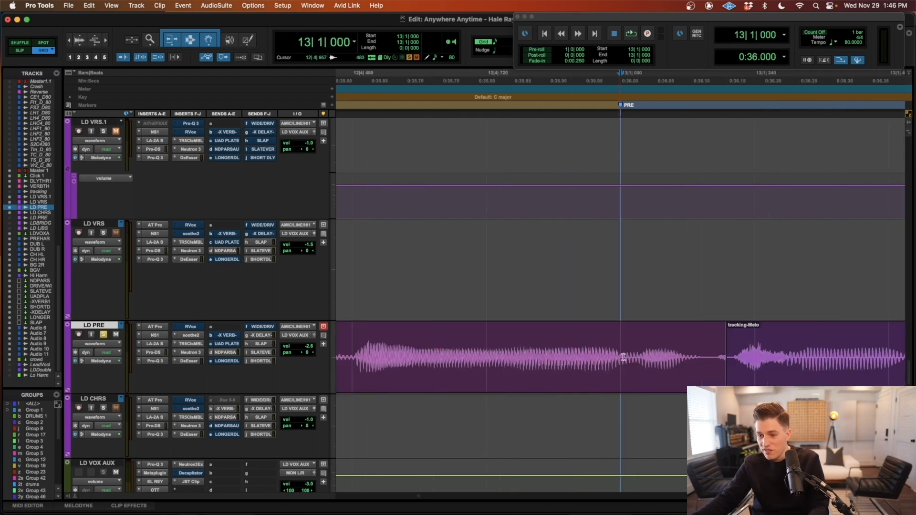
key("r")
left_click(521, 345)
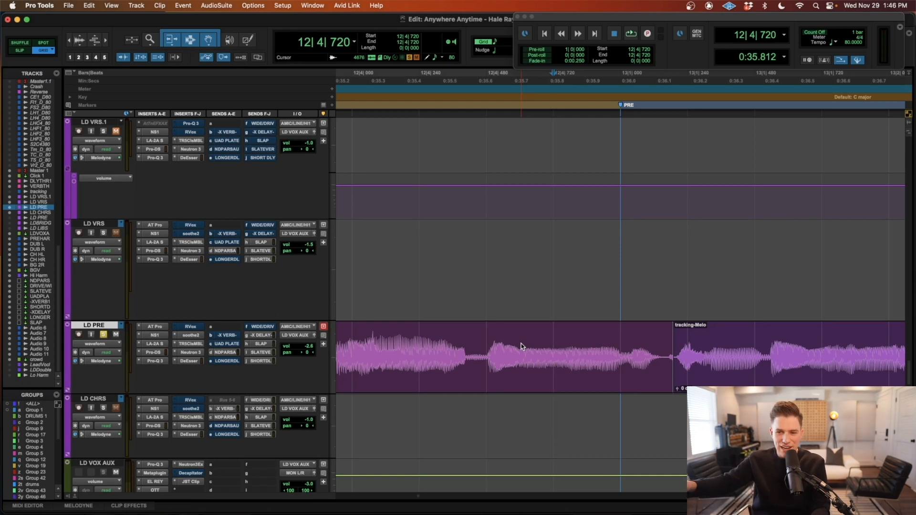
left_click(471, 342)
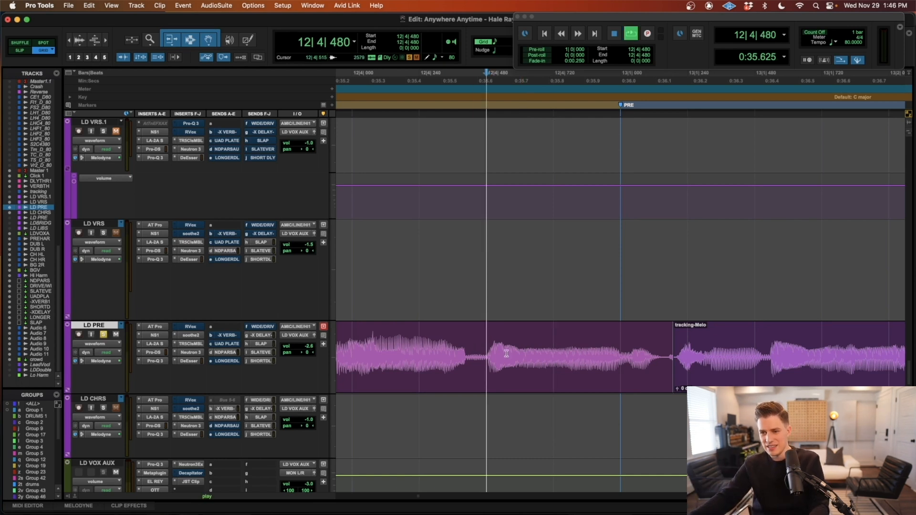
key("space")
key("space")
Examine the waveforms at the join between LD VRS-Melo-36 and tracking-Melo at several magnifications.
left_click(565, 389)
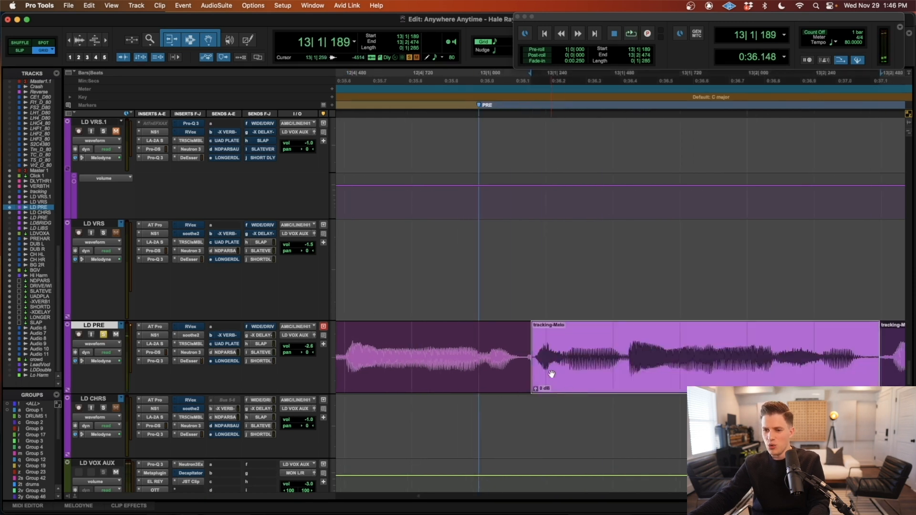
key("super+bracketright")
key("super+bracketright")
key("super+alt+bracketright")
key("super+alt+bracketright")
left_click(600, 348)
left_click(676, 383)
key("r")
key("r")
key("r")
key("r")
key("t")
key("t")
key("t")
key("t")
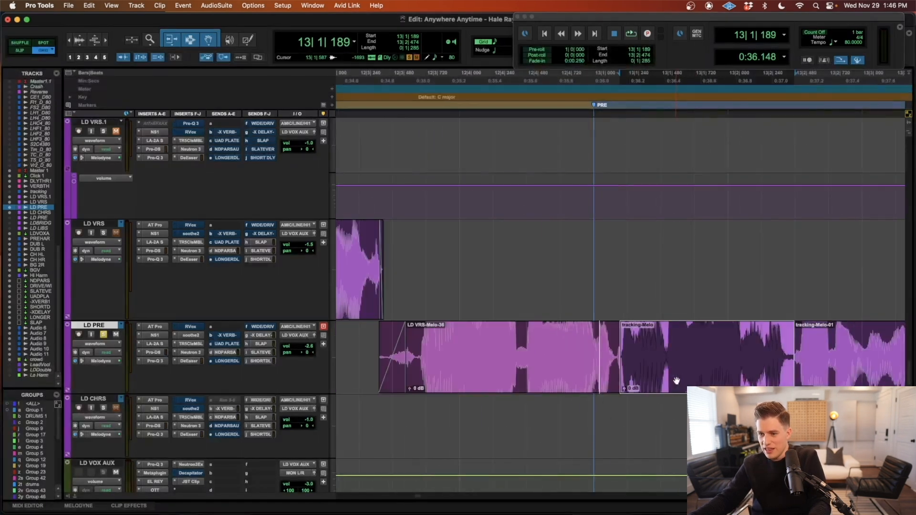
key("r")
key("super+alt+bracketleft")
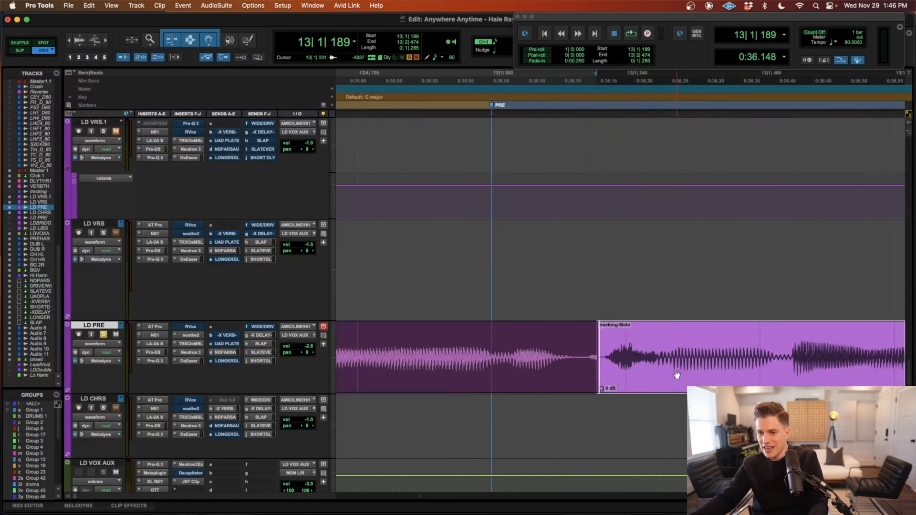
Shift clip tracking-Melo-11 on the LD PRE track slightly earlier so that it starts at 13|1|172.
key("t")
left_click_drag(673, 378, 649, 377)
key("r")
key("r")
key("r")
key("r")
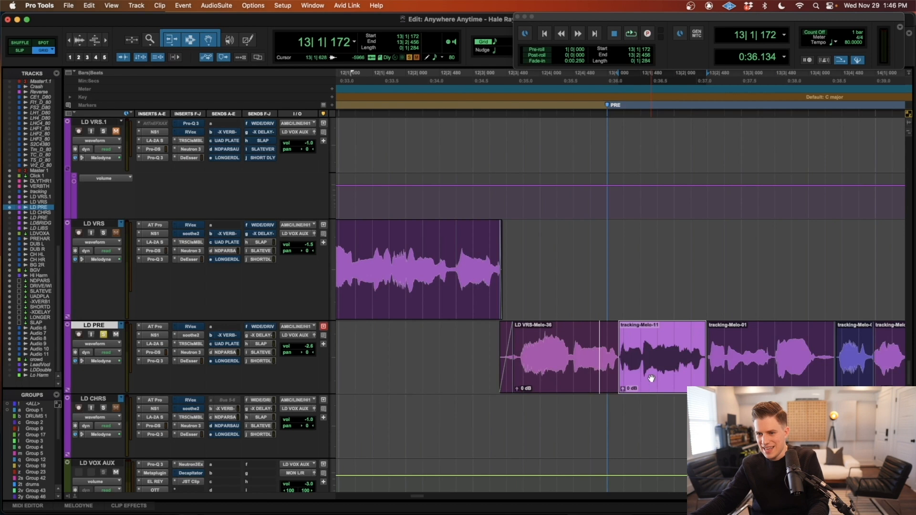
Audition the vocal leading into tracking-Melo-11, first from 12|3|480 and again from 12|2|720.
left_click(506, 414)
key("space")
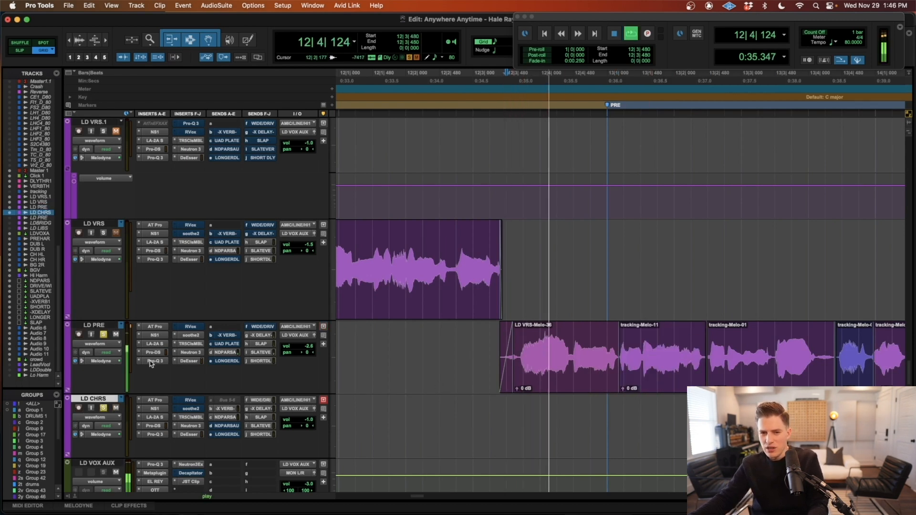
left_click(454, 350)
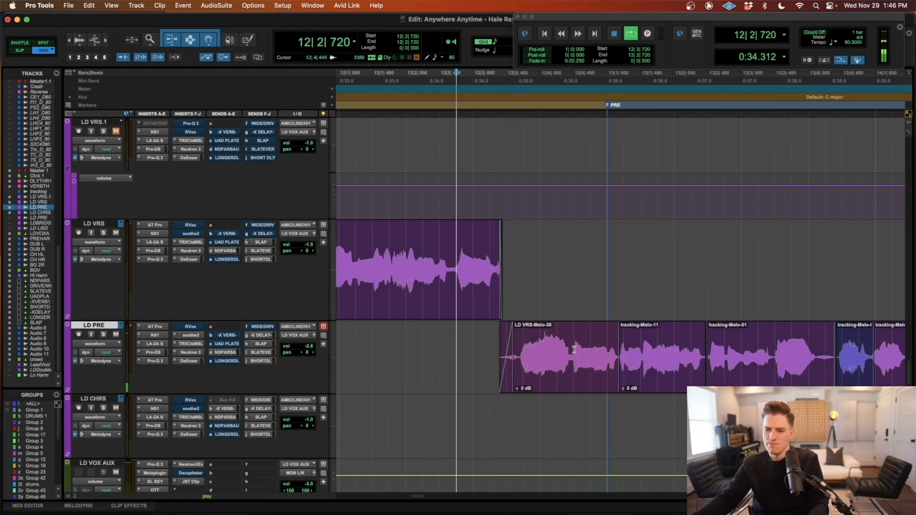
key("space")
Nudge tracking-Melo-11 slightly later so that it starts at 13|1|174.
left_click(664, 379)
key("t")
key("t")
key("t")
key("t")
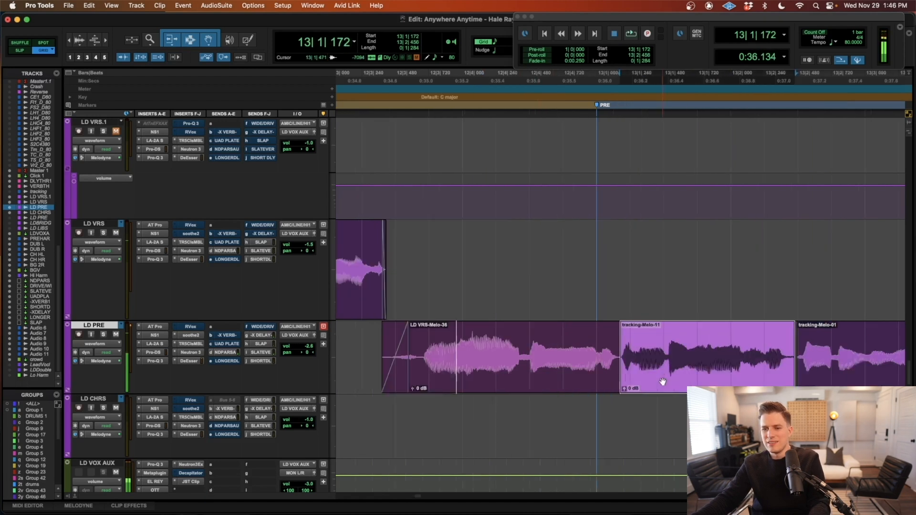
left_click_drag(665, 382, 669, 380)
key("r")
key("r")
key("r")
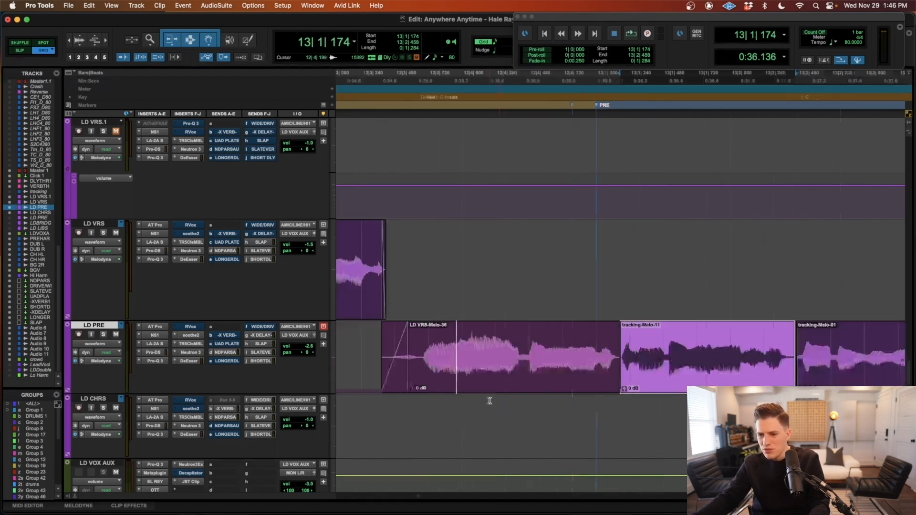
Audition the LD PRE vocal through tracking-Melo-11 from 12|3|240.
left_click(380, 408)
key("space")
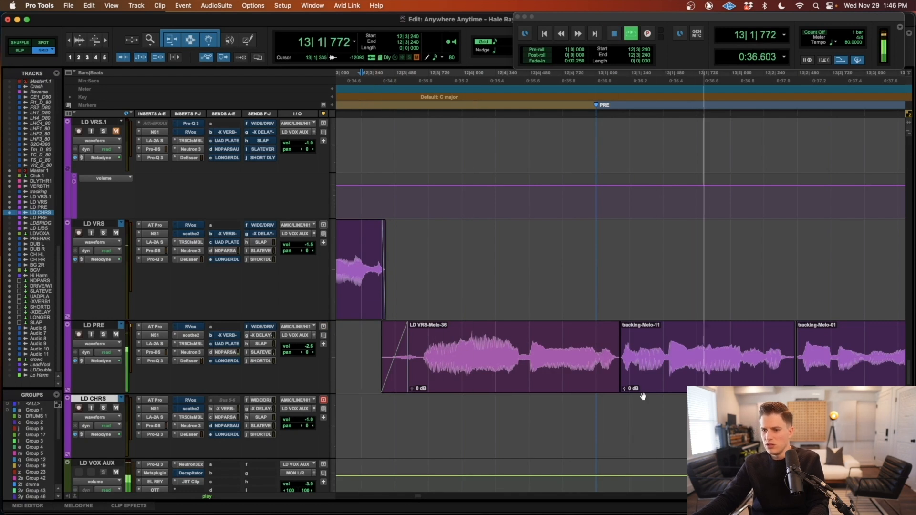
key("space")
Shift tracking-Melo-01 earlier to start at 13|2|459 and adjust its join with tracking-Melo-11.
left_click(656, 374)
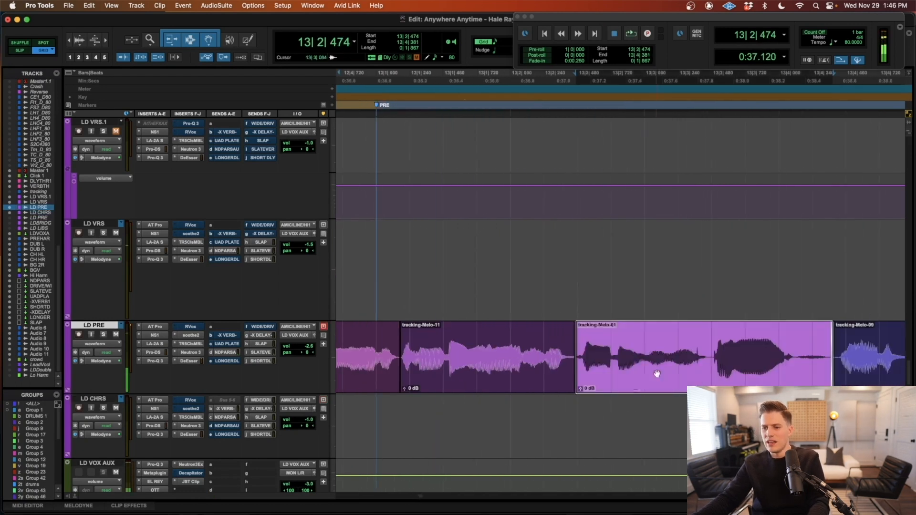
key("t")
key("t")
key("t")
key("t")
left_click_drag(693, 380, 675, 378)
left_click_drag(604, 368, 588, 388)
left_click(577, 366)
key("r")
key("r")
key("r")
key("r")
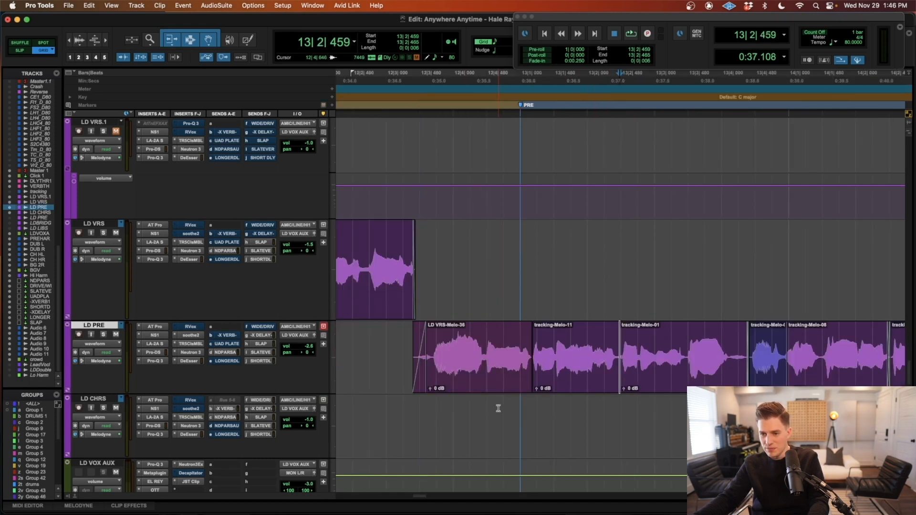
Audition LD PRE from 12|4|720 and shift tracking-Melo-01 earlier to start at 13|2|440.
left_click(500, 408)
key("space")
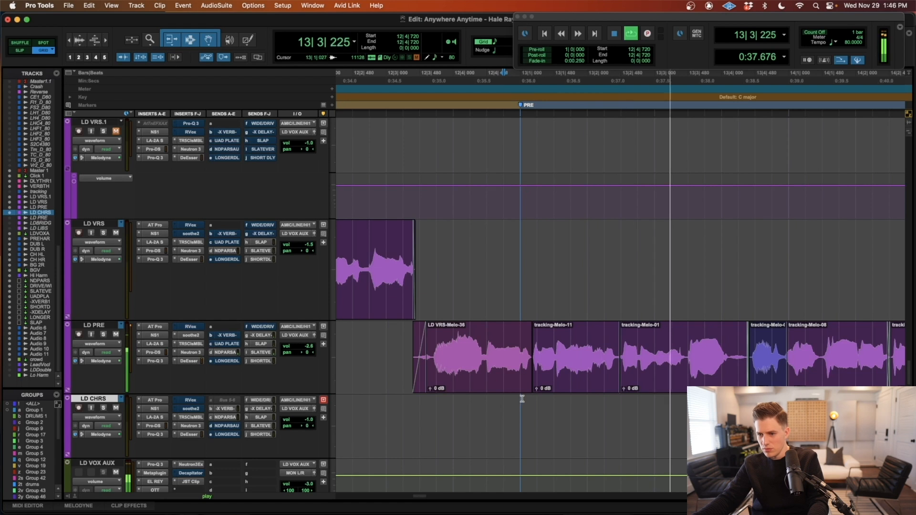
left_click(682, 373)
key("t")
key("t")
key("t")
left_click_drag(694, 383, 698, 383)
key("r")
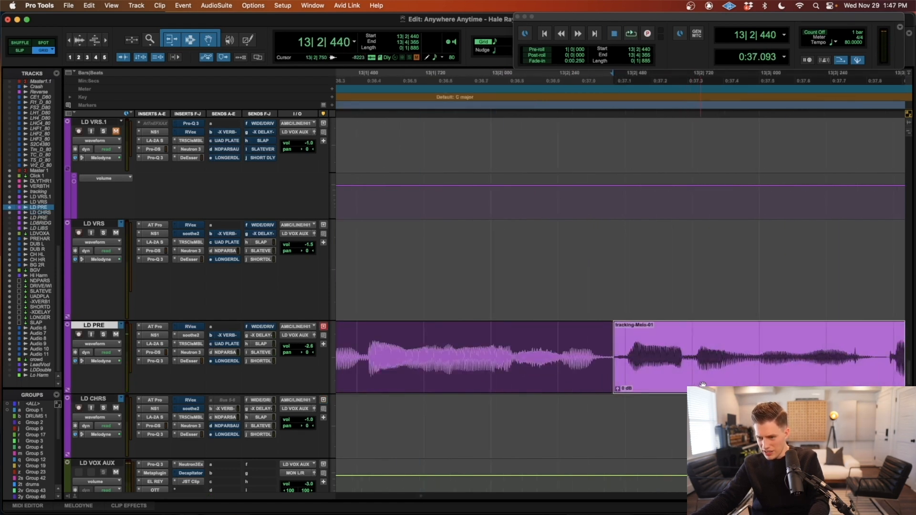
key("r")
Split tracking-Melo-01 before its last large waveform and move the second part slightly later to start at 13|3|466.
left_click(753, 343)
key("t")
key("t")
left_click_drag(781, 376, 788, 376)
key("r")
key("r")
key("r")
Audition LD PRE from 12|4|480 and examine the join between tracking-Melo-12 and tracking-Melo-13 up close.
left_click(451, 414)
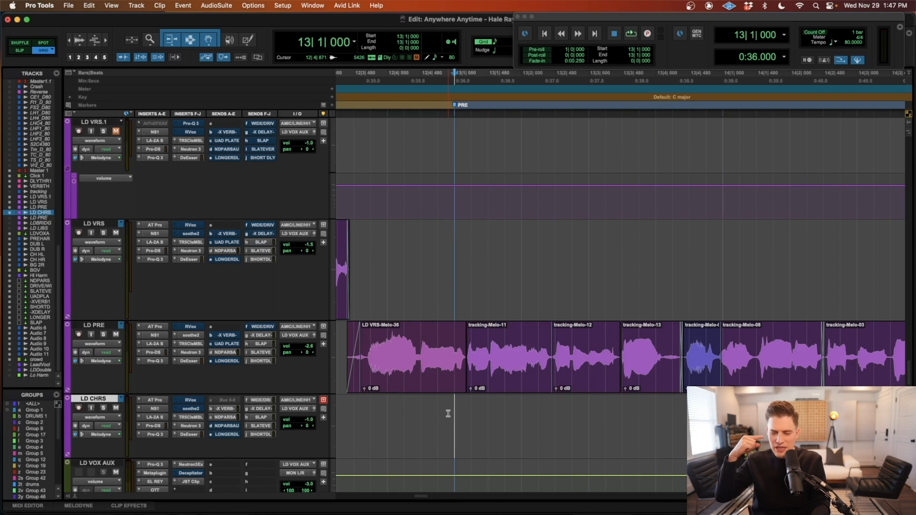
key("space")
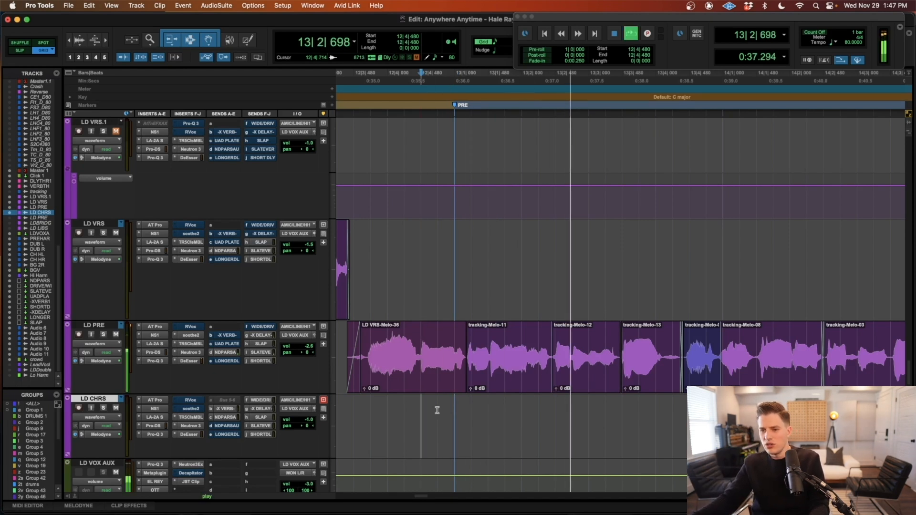
left_click(653, 382)
key("space")
key("t")
key("t")
key("t")
key("t")
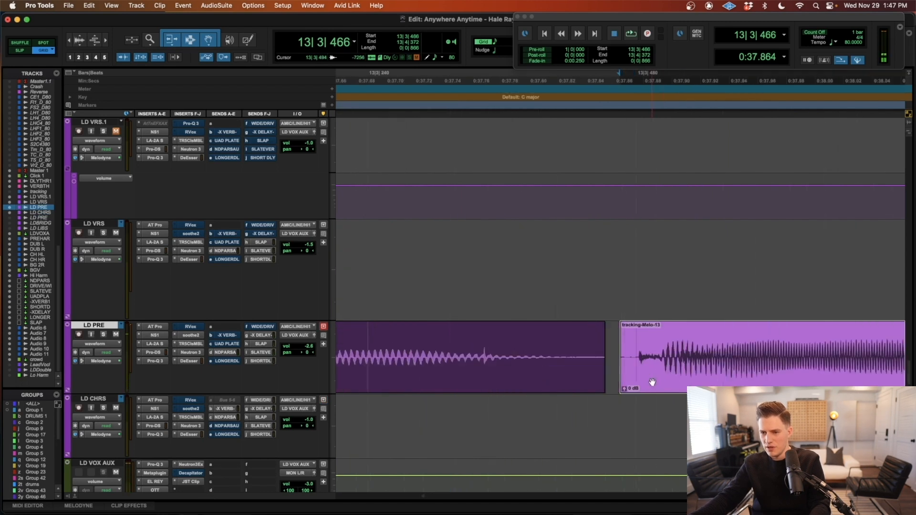
key("r")
key("r")
key("r")
key("r")
Audition LD PRE across the start of the pre-chorus from 12|4|240.
left_click(402, 405)
key("space")
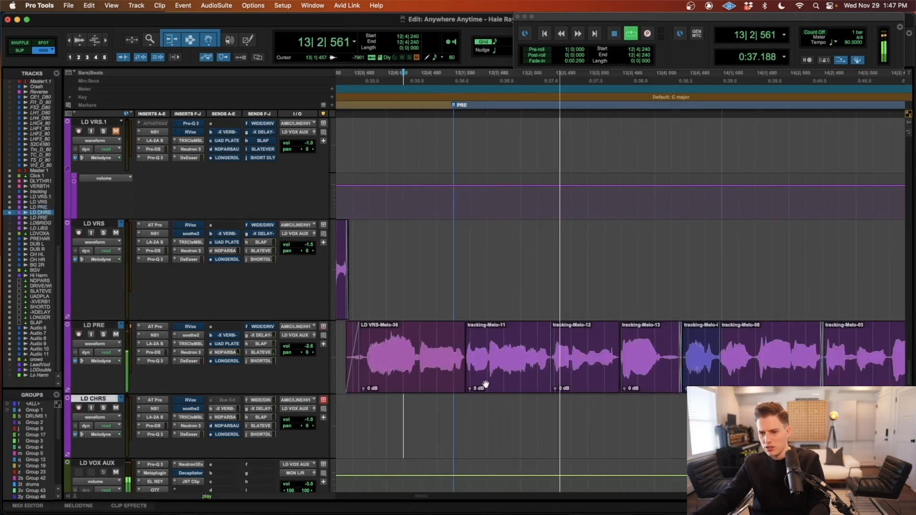
left_click(513, 375)
key("space")
Move tracking-Melo-11 slightly later to start at 13|1|178 and crossfade its join with LD VRS-Melo-36.
key("t")
key("t")
key("t")
key("t")
left_click_drag(669, 382, 673, 380)
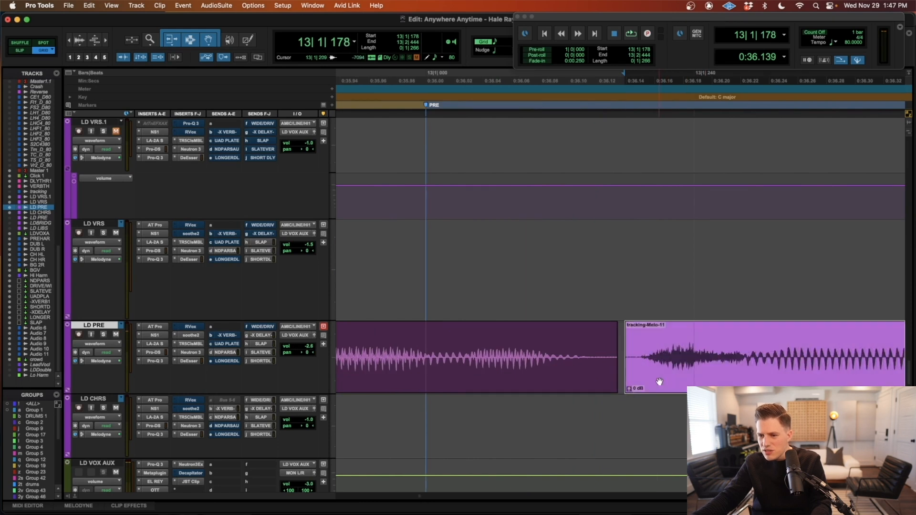
left_click_drag(616, 366, 611, 388)
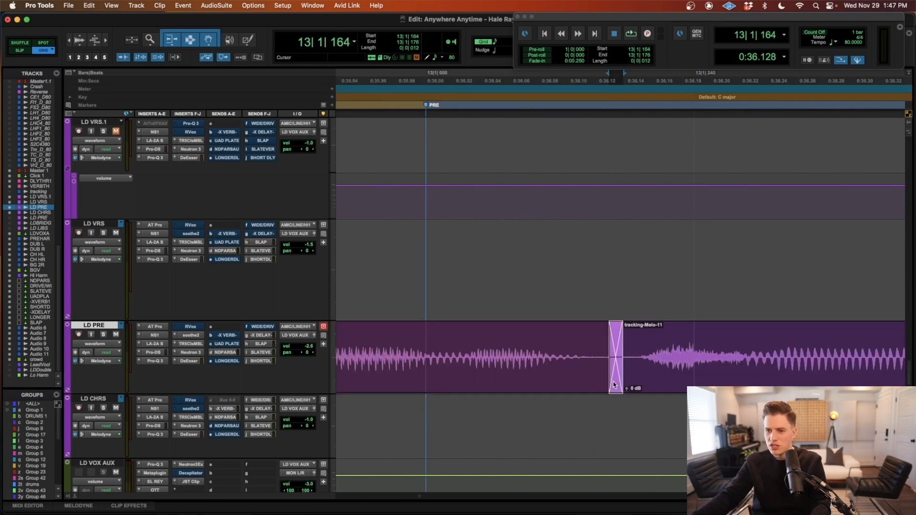
key("r")
key("r")
key("r")
key("r")
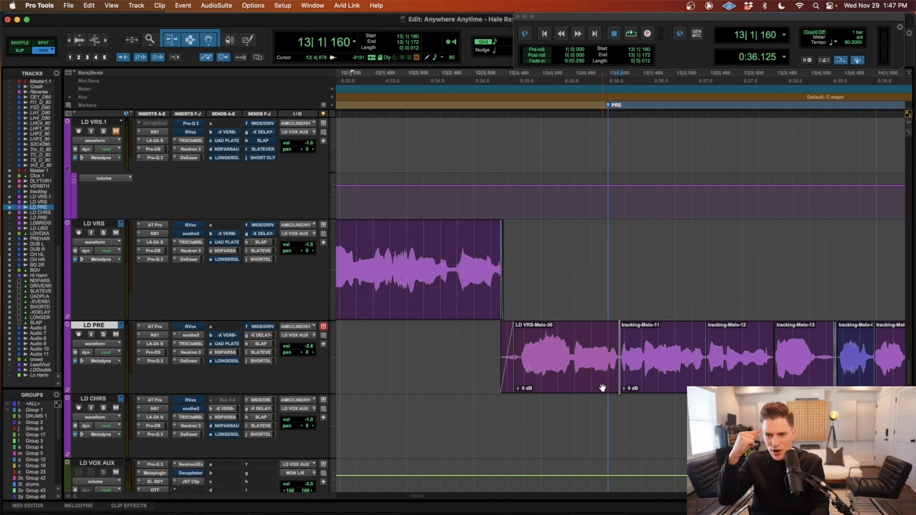
Audition the vocal from 12|2|240 through the transition into the pre-chorus.
key("space")
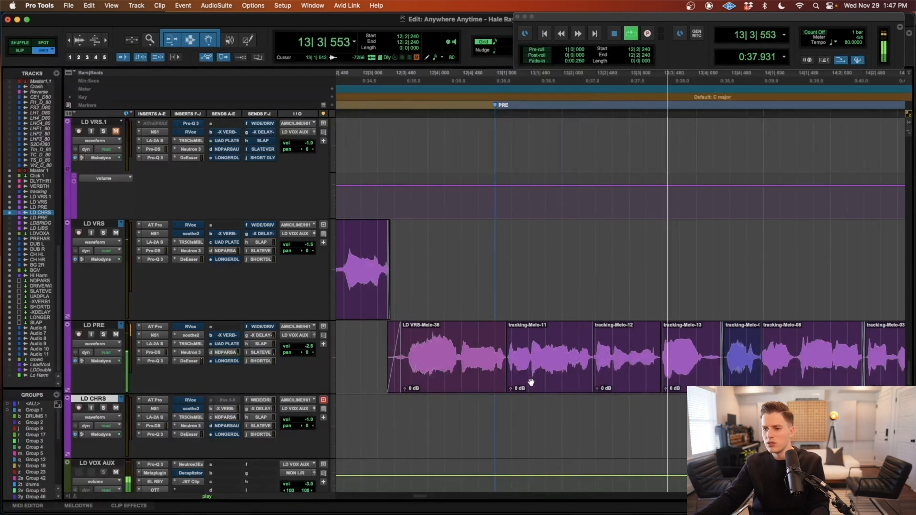
scroll(531, 382, "right", 2)
key("space")
Extend the end of tracking-Melo-12 up to tracking-Melo-13 and crossfade the two clips at their join.
left_click(637, 375)
key("t")
key("t")
key("t")
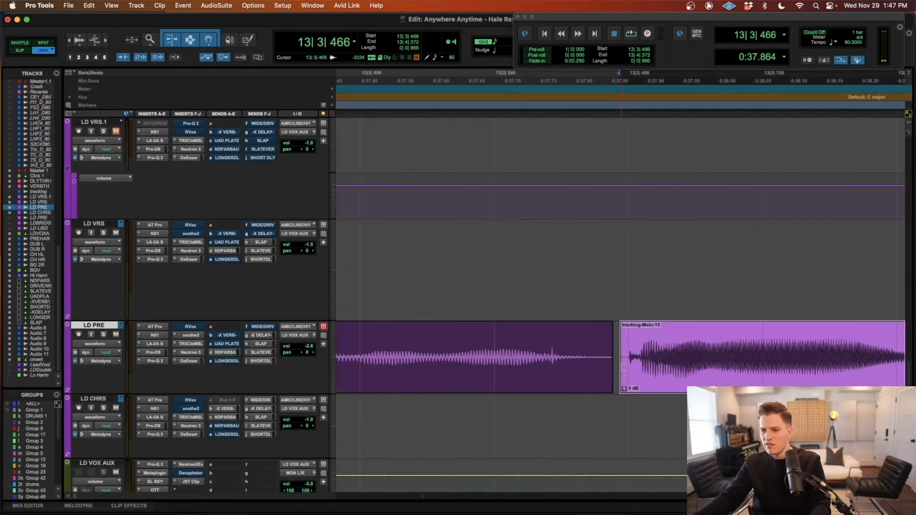
left_click_drag(608, 368, 617, 369)
left_click_drag(618, 370, 612, 386)
key("r")
key("r")
key("r")
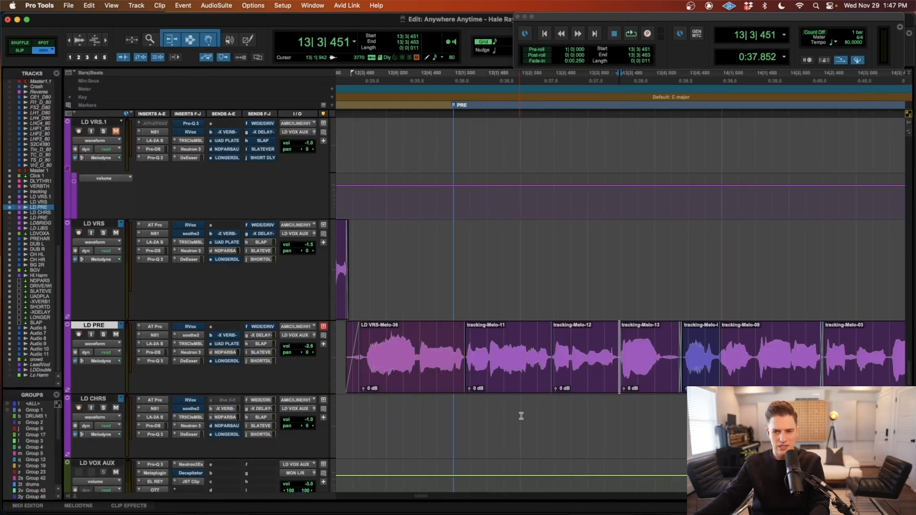
Audition LD PRE from 13|2|000 through tracking-Melo-13 and into tracking-Melo-08.
left_click(523, 412)
key("space")
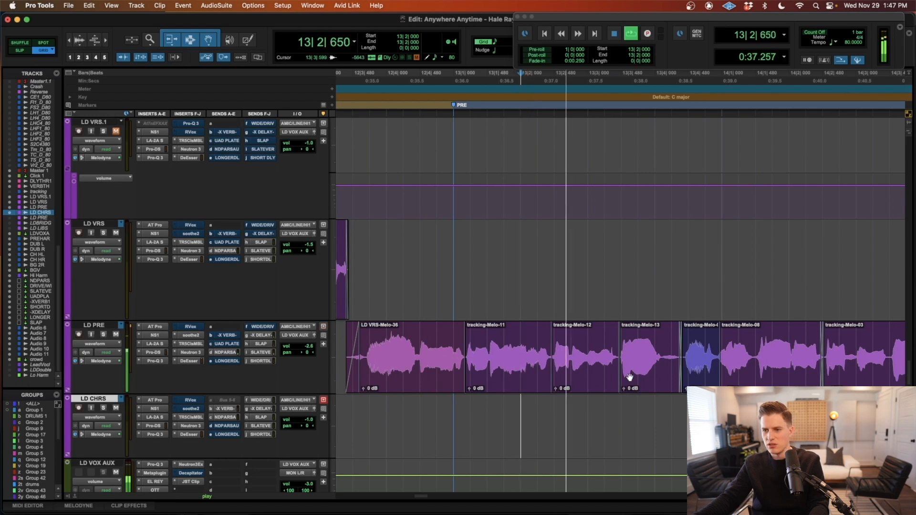
scroll(603, 363, "right", 3)
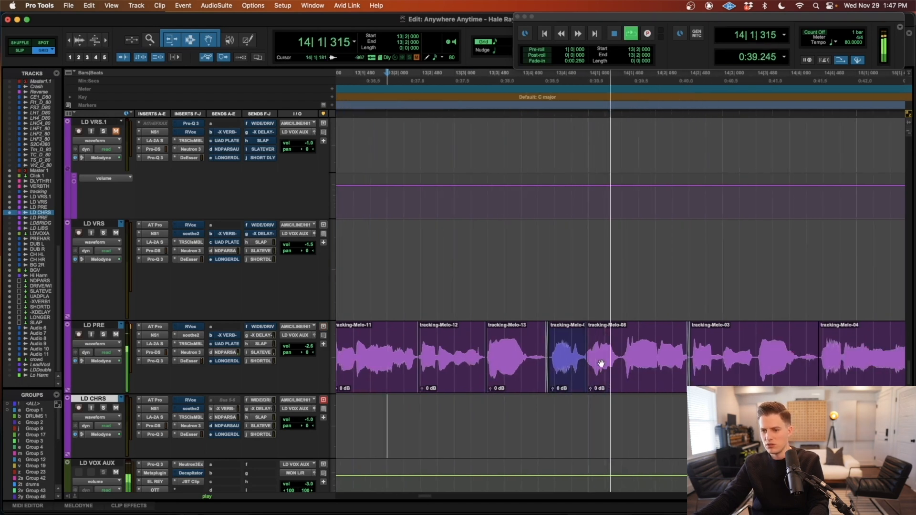
key("space")
Shift tracking-Melo-08 slightly earlier towards tracking-Melo-09.
left_click(607, 381)
key("t")
key("t")
key("t")
left_click_drag(655, 383, 619, 389)
left_click(646, 385)
key("r")
key("r")
Audition LD PRE from 13|3|720 through tracking-Melo-08.
left_click(456, 413)
key("space")
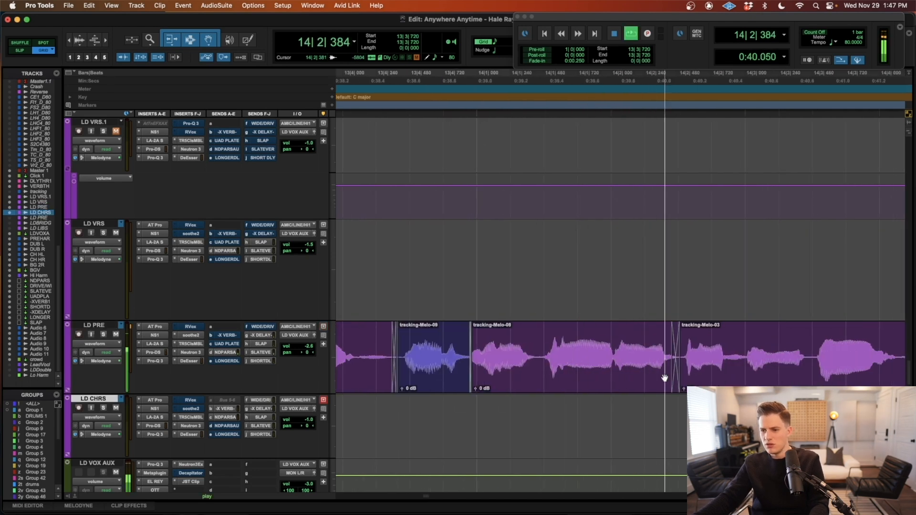
key("space")
Split tracking-Melo-08 at 14|1|480 and move its second part together with tracking-Melo-03 earlier to start at 14|1|457.
key("r")
left_click(654, 379)
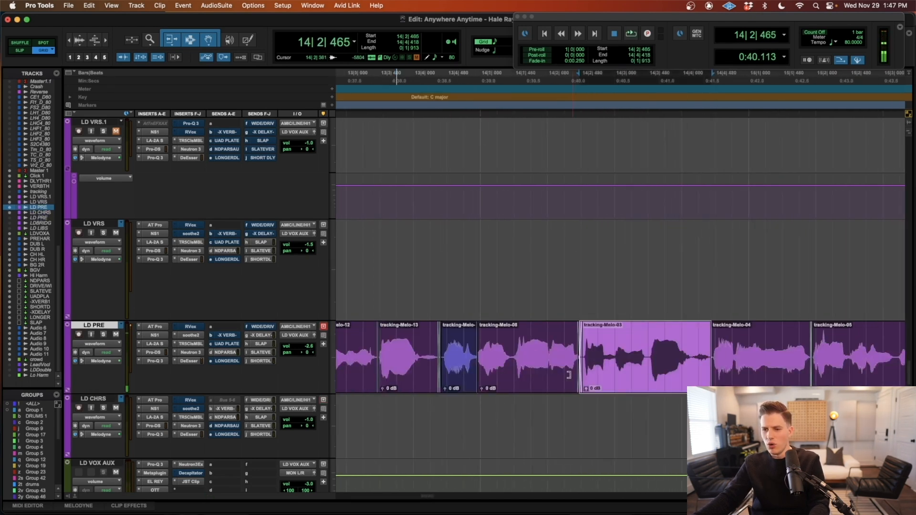
left_click(537, 377, "shift")
left_click(512, 340, "shift")
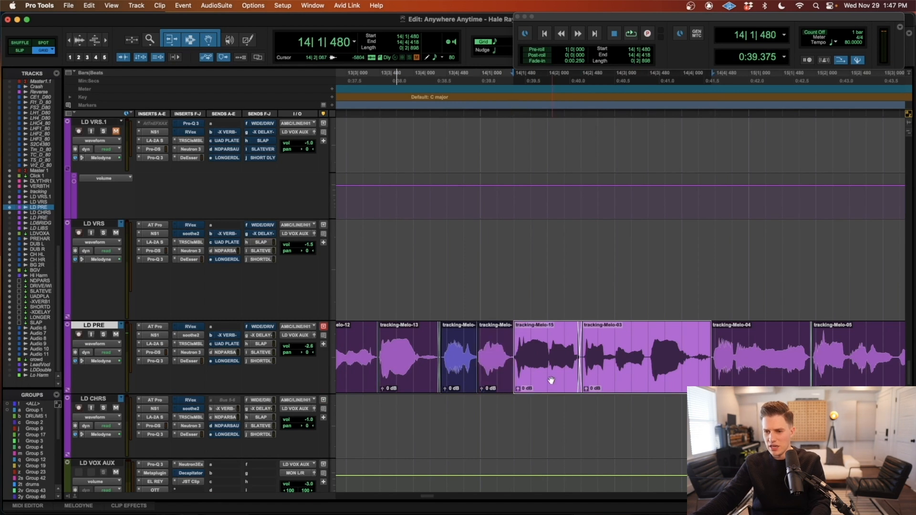
key("t")
key("t")
key("t")
key("t")
left_click_drag(687, 382, 661, 382)
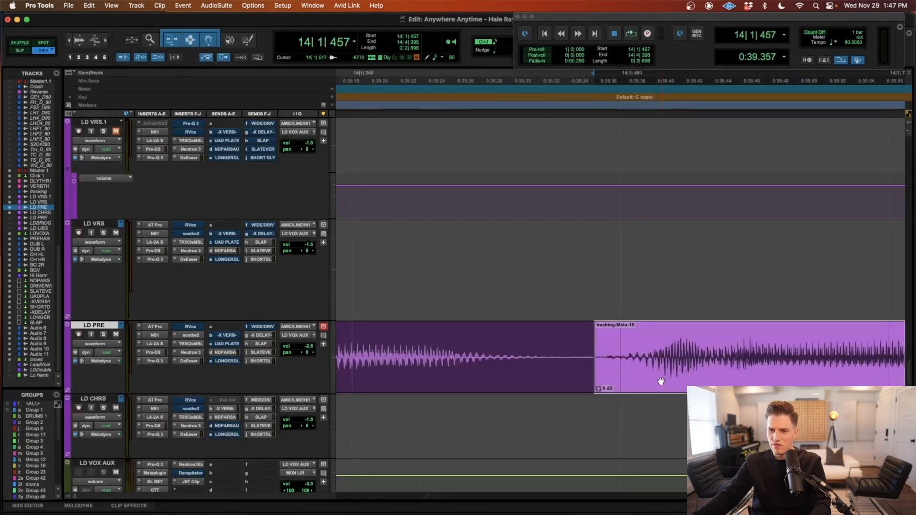
key("r")
key("r")
key("r")
key("r")
Audition LD PRE from 13|3|720 and shift tracking-Melo-03 earlier to start at 14|2|433.
left_click(509, 414)
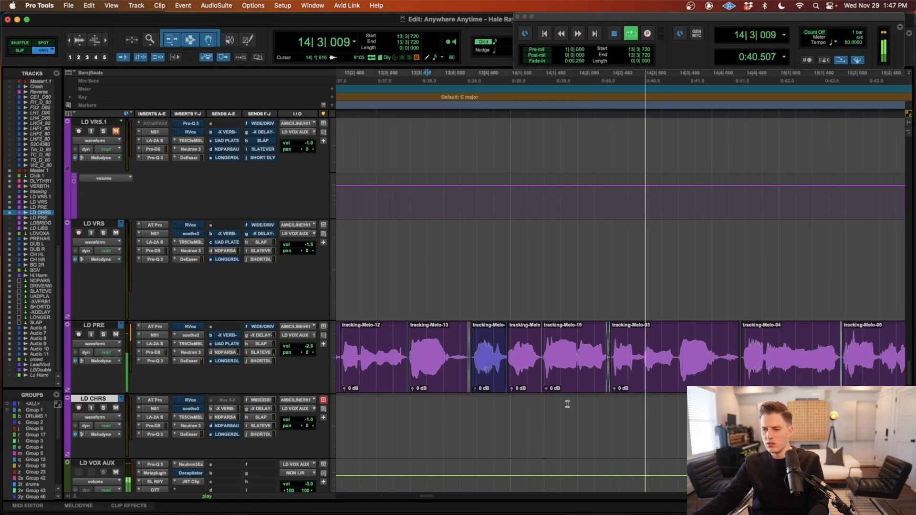
key("space")
left_click(657, 380)
key("t")
key("t")
key("t")
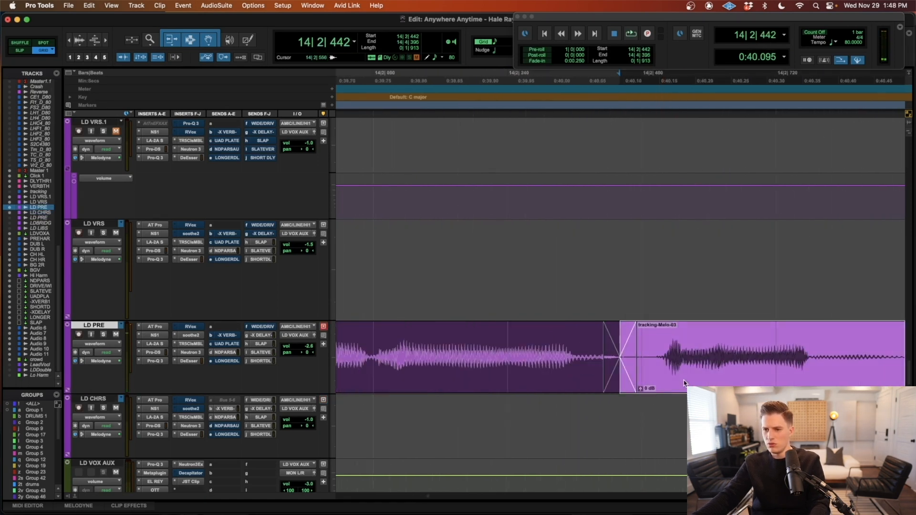
key("t")
key("r")
key("r")
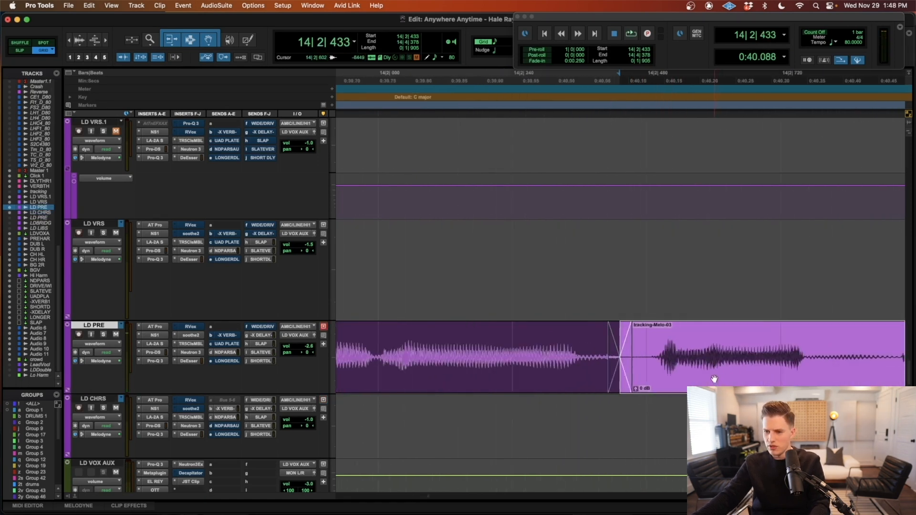
key("space")
key("space")
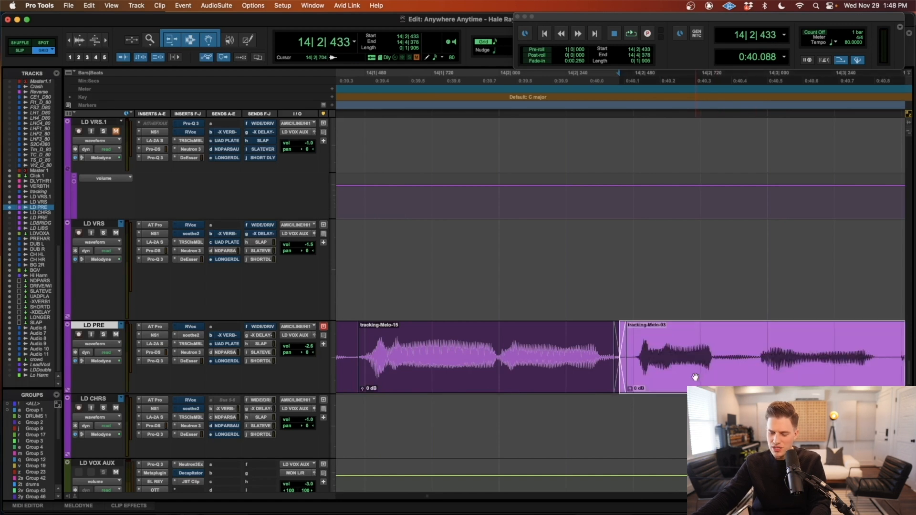
Split tracking-Melo-03 after its first word at 14|2|892.
left_click(749, 355)
key("b")
scroll(780, 382, "left", 1)
scroll(773, 383, "right", 3)
Try adjusting the start of tracking-Melo-17 at its join with tracking-Melo-16, and undo the change.
left_click(764, 385)
key("t")
left_click_drag(637, 371, 620, 368)
key("super+z")
key("r")
key("r")
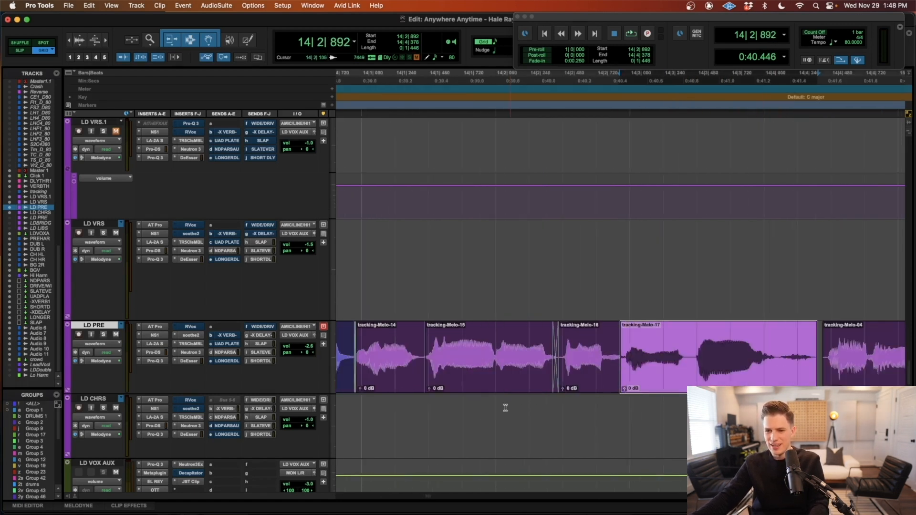
key("r")
Audition LD PRE from 13|4|720 and shift tracking-Melo-04 slightly earlier against tracking-Melo-17.
left_click(474, 406)
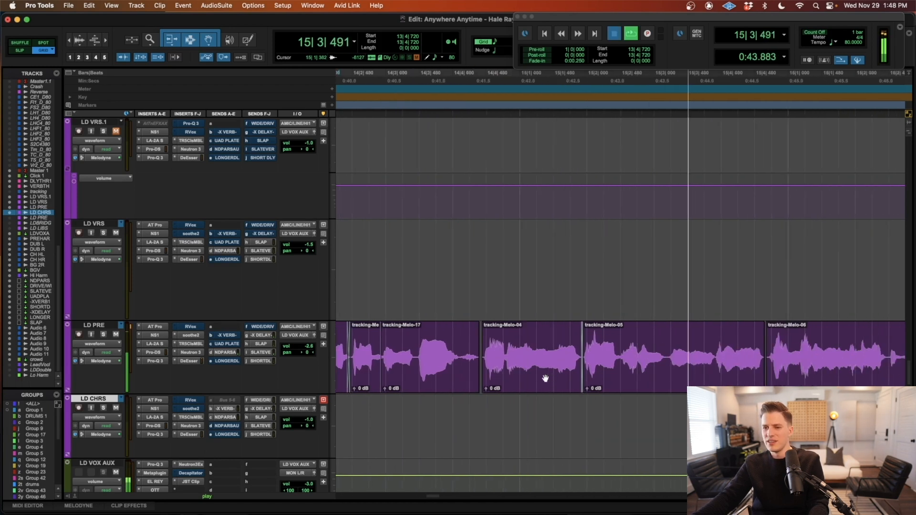
key("space")
left_click(544, 376)
key("t")
key("t")
key("t")
left_click_drag(679, 376, 664, 378)
key("r")
key("r")
Audition LD PRE from 14|3|000 and shift tracking-Melo-06 slightly earlier against tracking-Melo-05.
left_click(445, 411)
key("space")
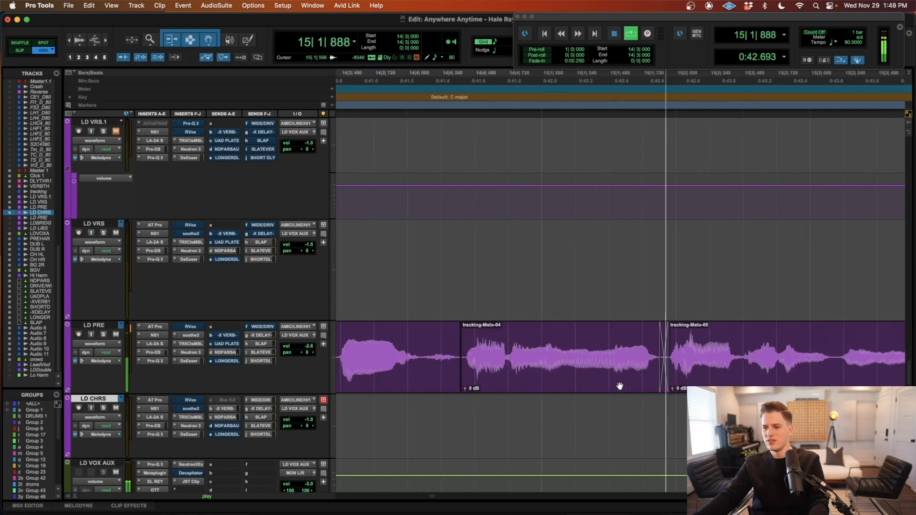
key("r")
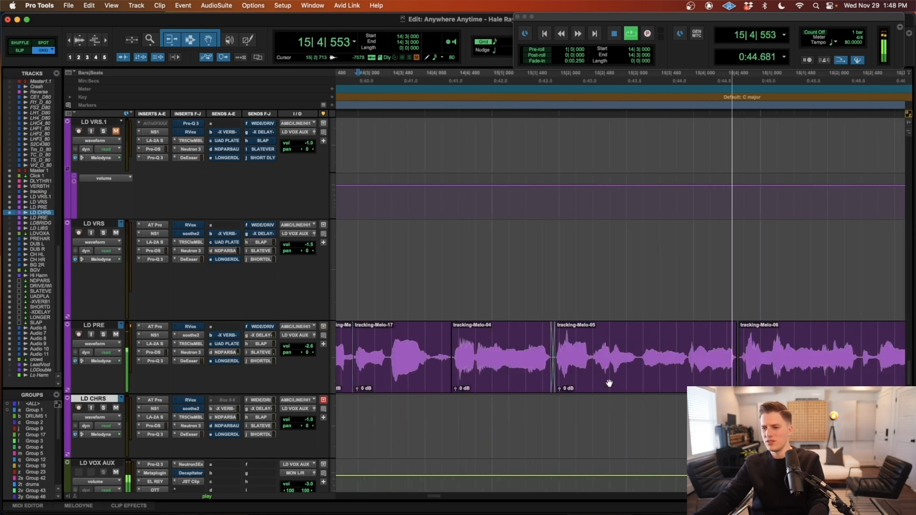
key("r")
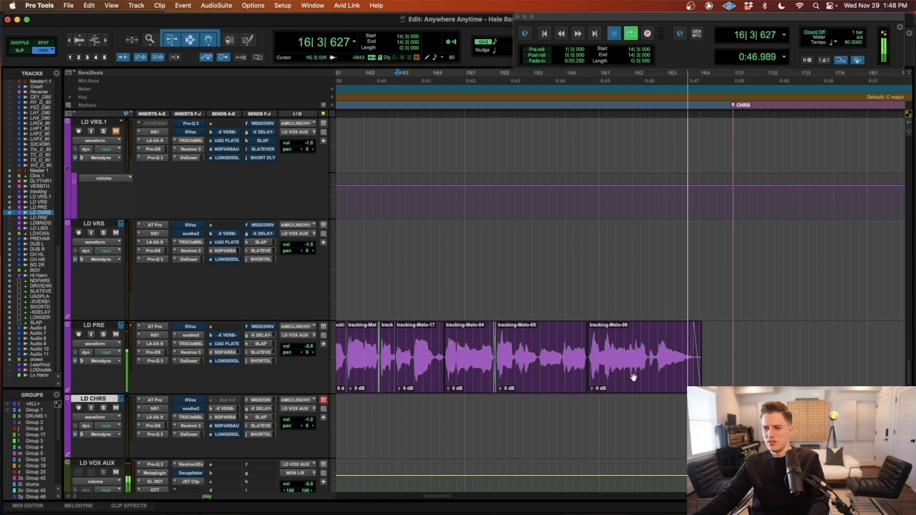
key("space")
left_click(632, 376)
key("t")
key("t")
key("t")
key("t")
left_click_drag(682, 377, 604, 385)
key("r")
key("r")
key("r")
key("r")
key("r")
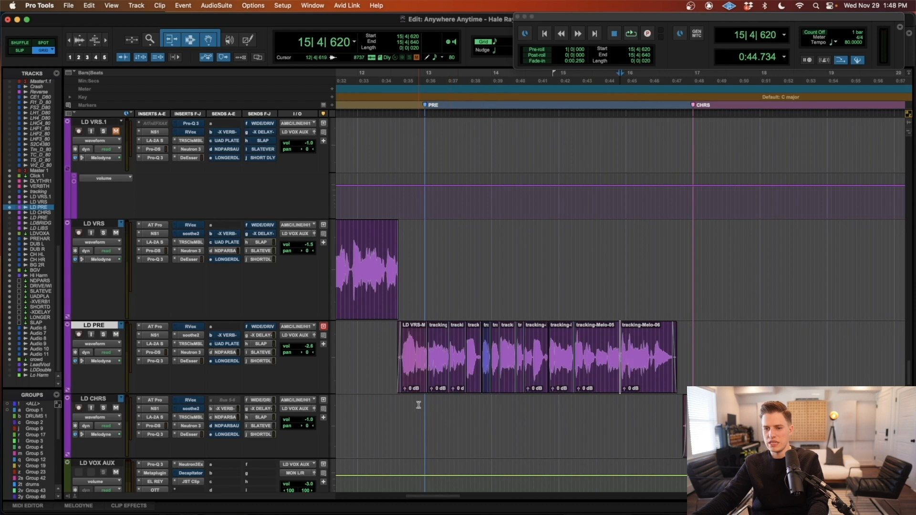
Audition LD PRE from 12|4|240 and examine the start of tracking-Melo-15 against tracking-Melo-14.
left_click(400, 406)
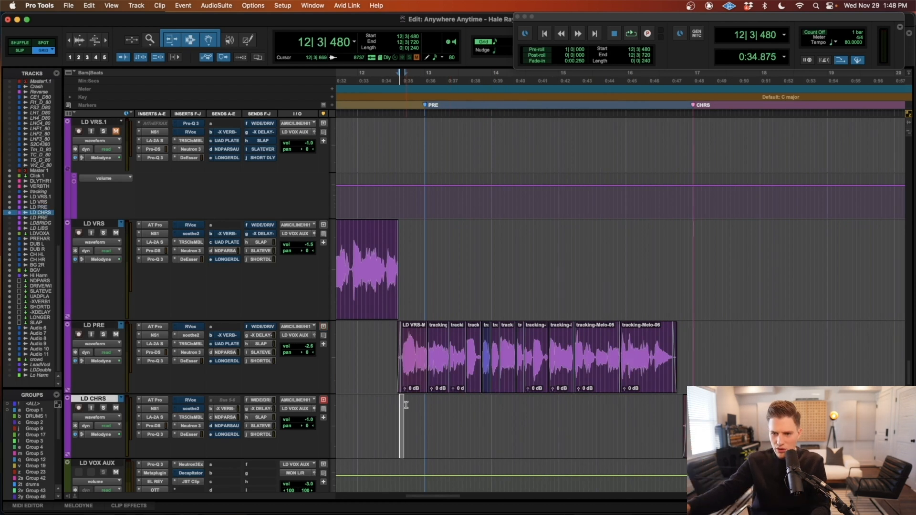
left_click(400, 406)
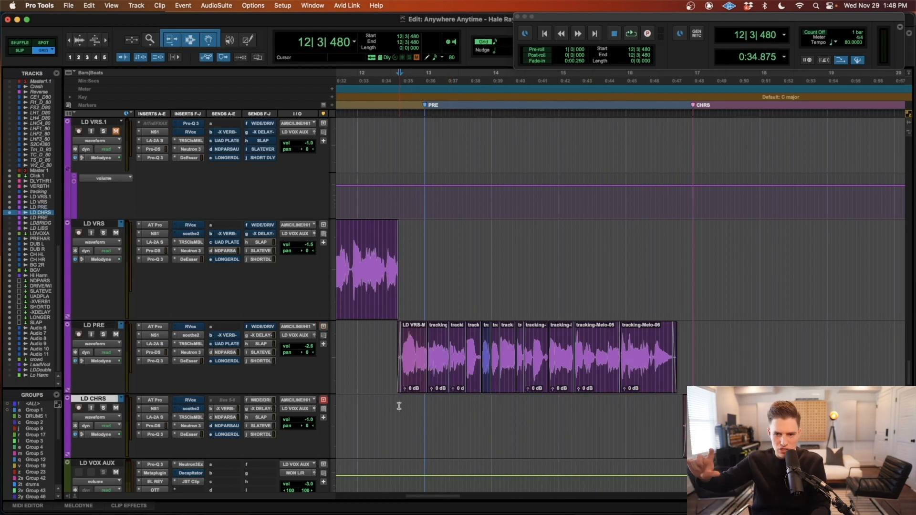
key("t")
key("t")
key("space")
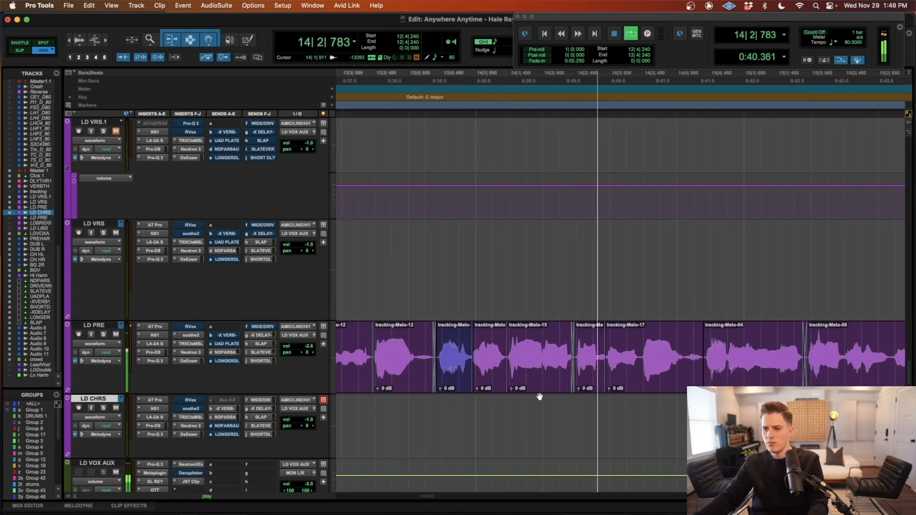
key("space")
left_click(540, 384)
key("t")
key("t")
key("t")
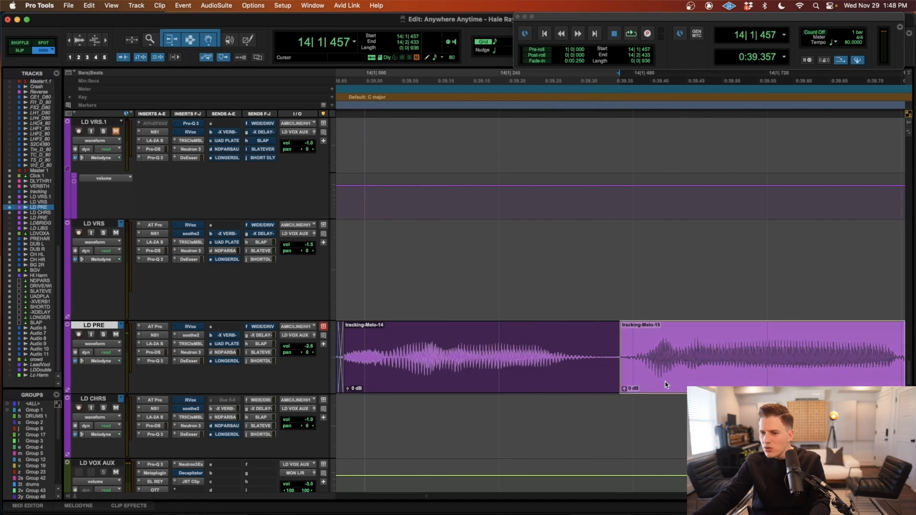
Split tracking-Melo-05 so its second part starts at 15|3|210, and audition LD PRE from 15|1|000.
key("space")
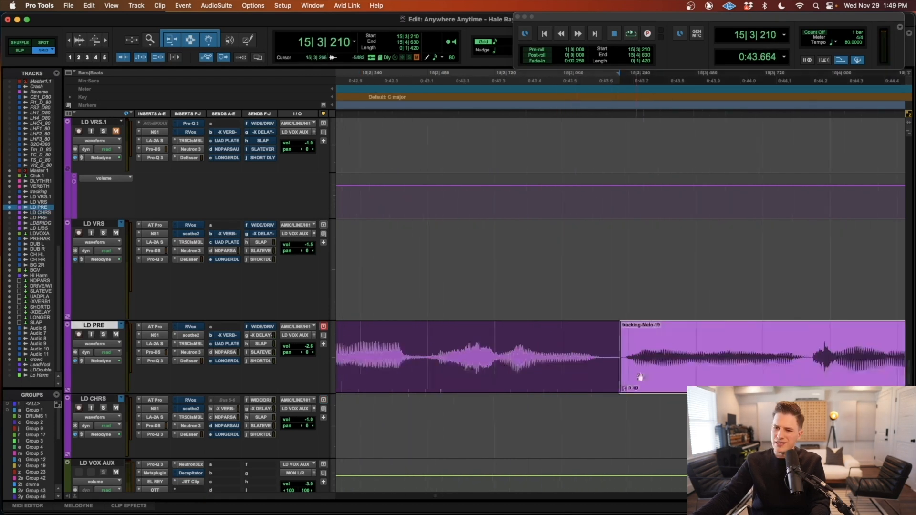
key("ctrl+shift+Down")
left_click(465, 408)
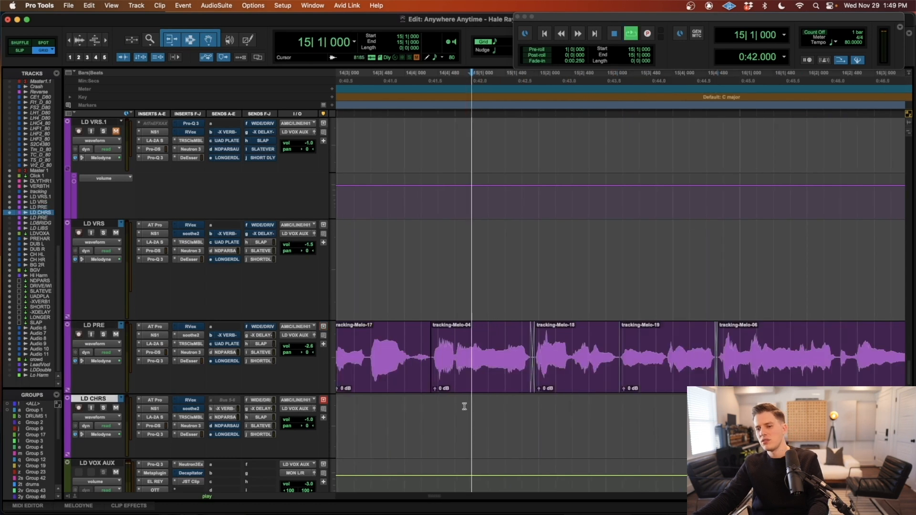
key("r")
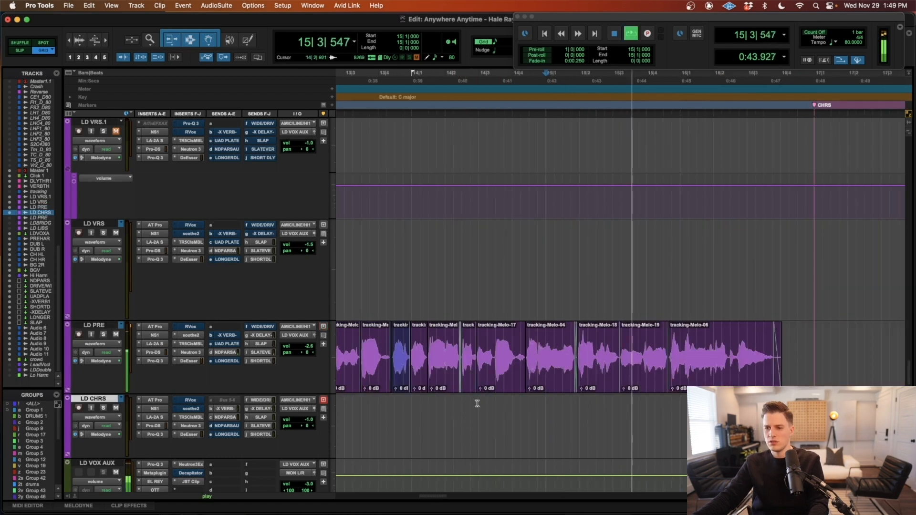
key("space")
Shift tracking-Melo-19 slightly earlier against tracking-Melo-18.
left_click(638, 376)
key("t")
key("t")
key("t")
key("t")
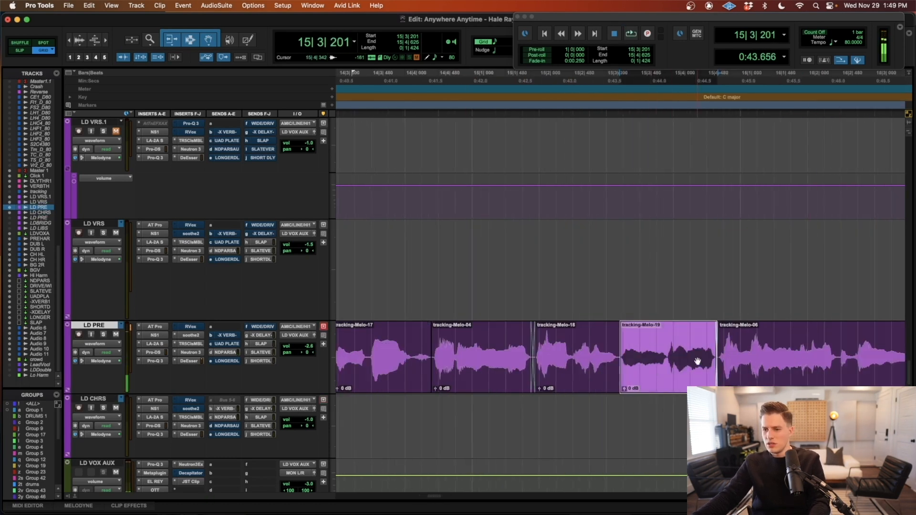
left_click_drag(683, 385, 676, 385)
key("r")
key("r")
key("r")
Audition LD PRE from 15|2|240 and bring the start of tracking-Melo-06 to 15|4|617 against tracking-Melo-19.
left_click(552, 410)
key("space")
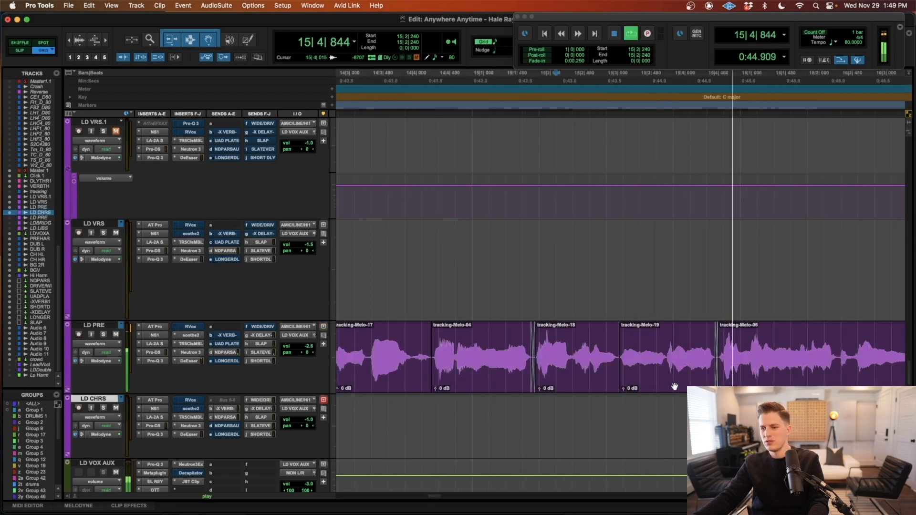
key("r")
key("space")
left_click(717, 385)
key("t")
key("t")
key("t")
key("t")
key("r")
key("r")
key("r")
key("r")
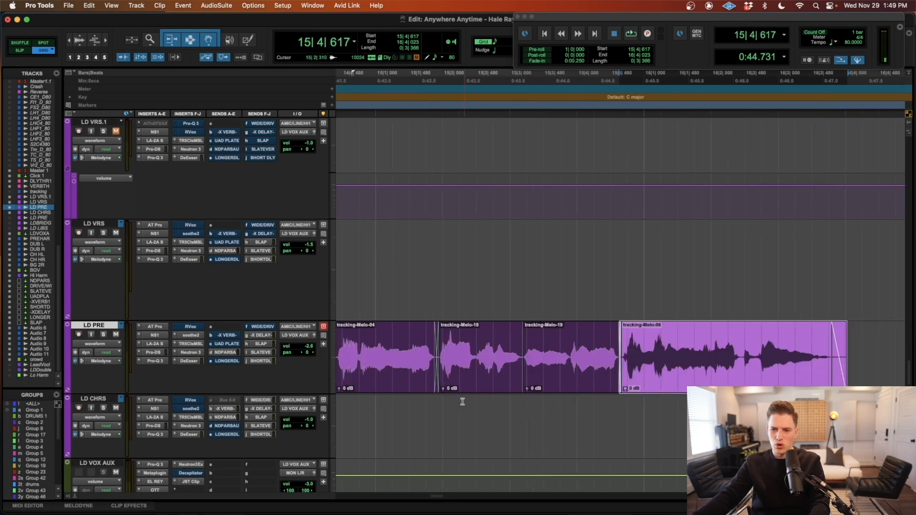
Audition LD PRE from 15|2|000 and crossfade the join between tracking-Melo-18 and tracking-Melo-19.
left_click(455, 403)
key("space")
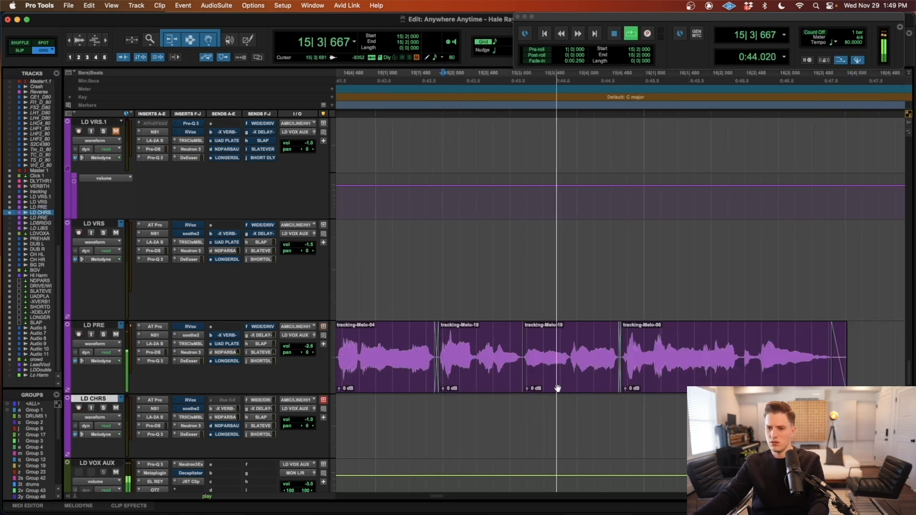
left_click(557, 388)
key("t")
key("t")
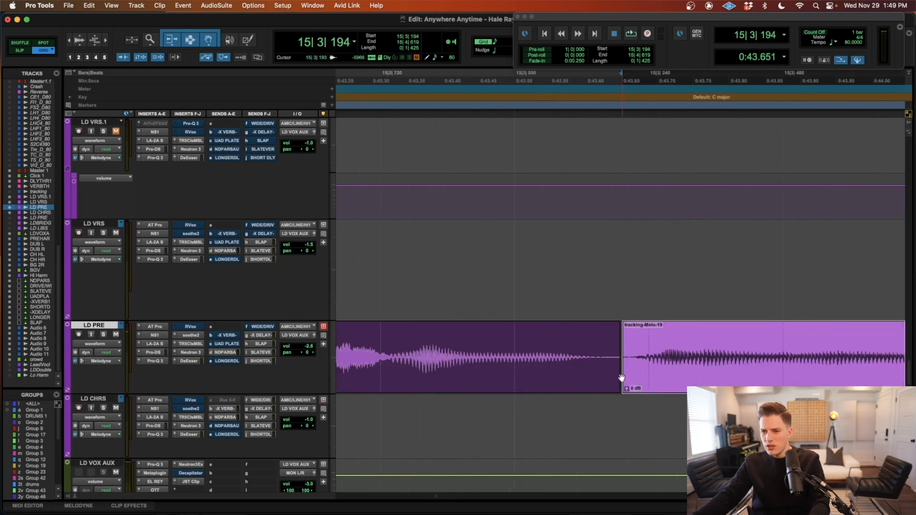
key("t")
left_click(625, 385)
key("r")
key("r")
key("r")
Audition LD PRE from 14|4|480 and split tracking-Melo-19 before its second word at about 15|3|893.
left_click(440, 419)
key("space")
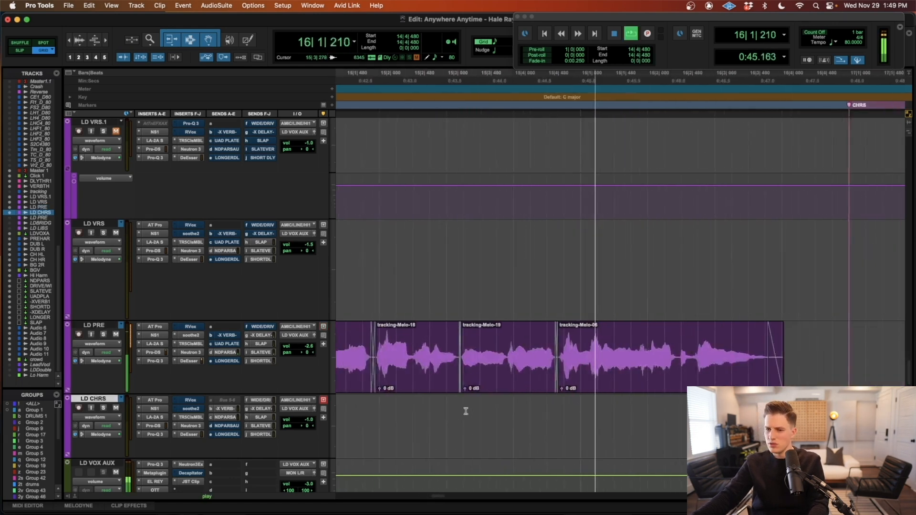
key("space")
left_click(509, 348)
key("t")
key("t")
key("t")
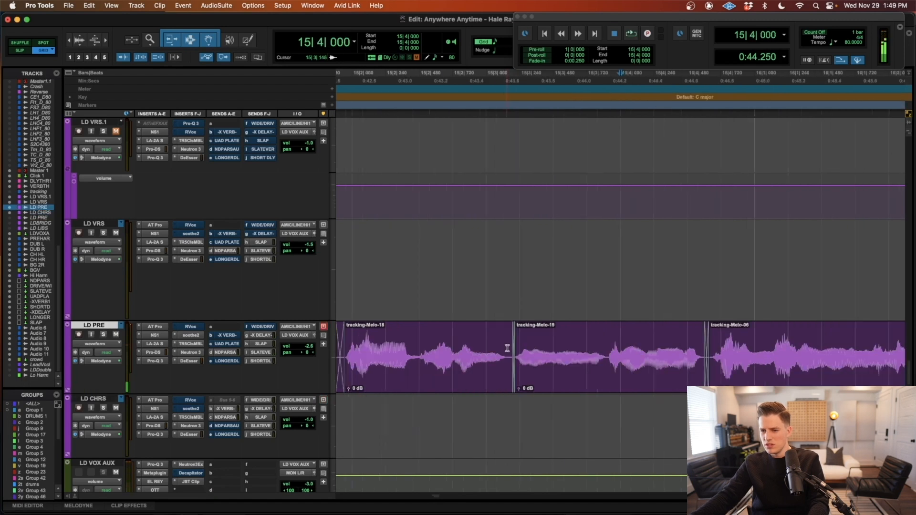
key("b")
key("r")
key("r")
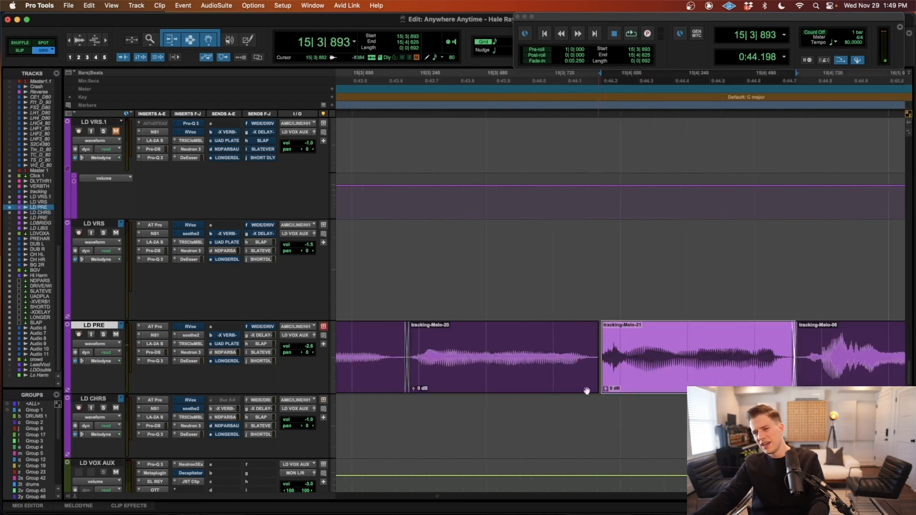
Audition LD PRE from 15|2|480 and examine the gap between tracking-Melo-20 and tracking-Melo-21.
left_click(433, 413)
key("space")
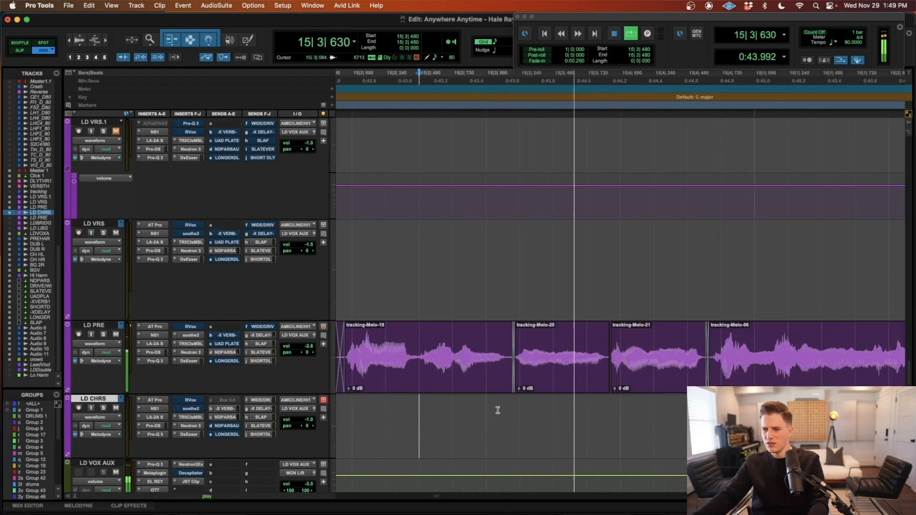
key("space")
left_click(621, 363)
key("t")
key("t")
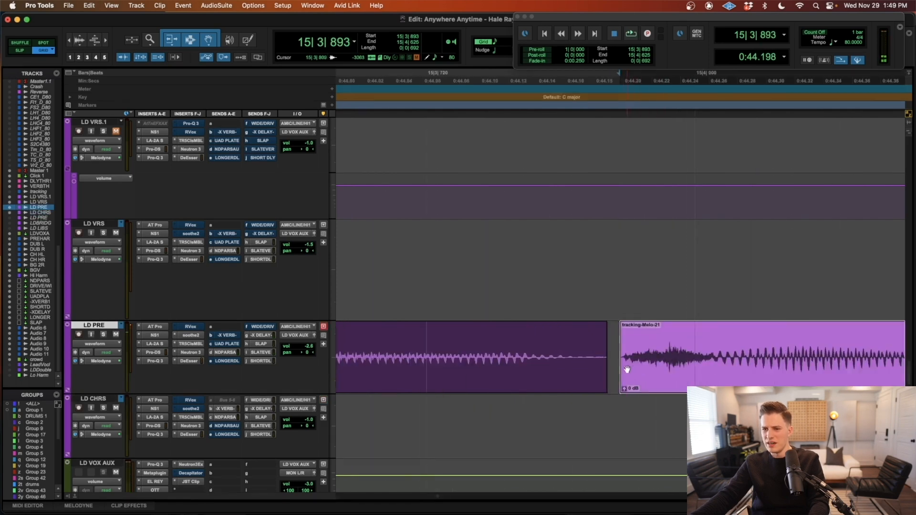
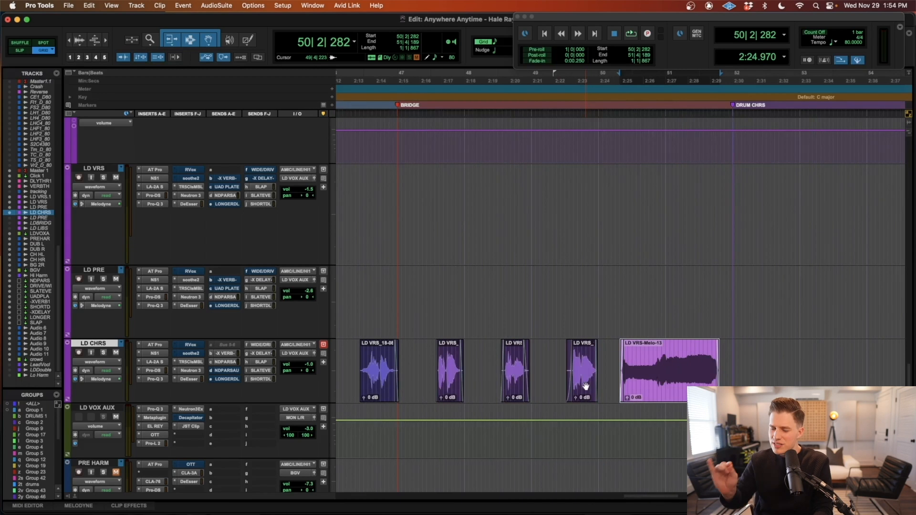
Examine the long LD VRS-Melo-13 note on LD CHRS just before the DRUM CHRS marker.
key("r")
key("r")
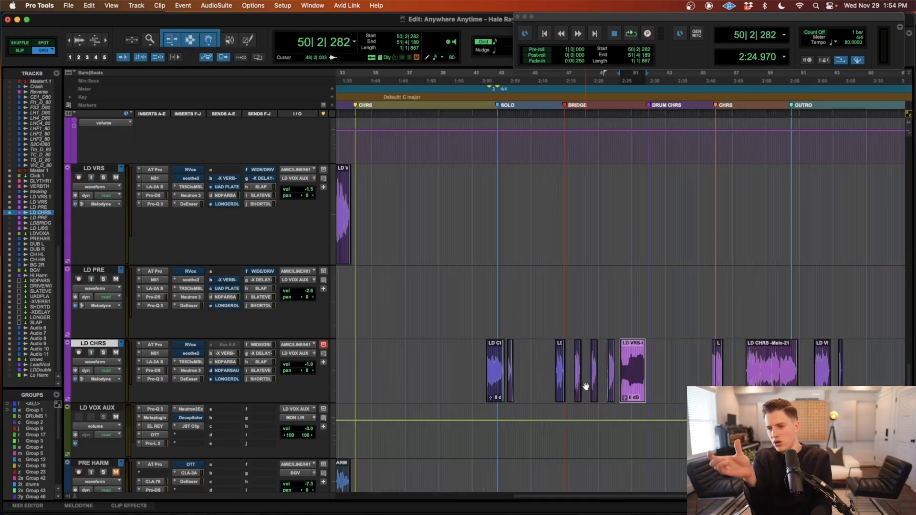
key("r")
key("t")
key("t")
key("t")
key("t")
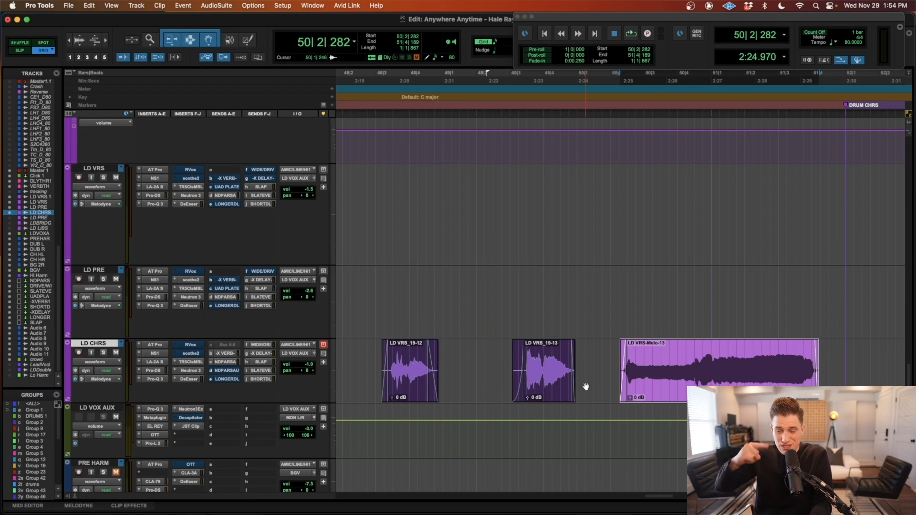
left_click(737, 352)
key("t")
key("t")
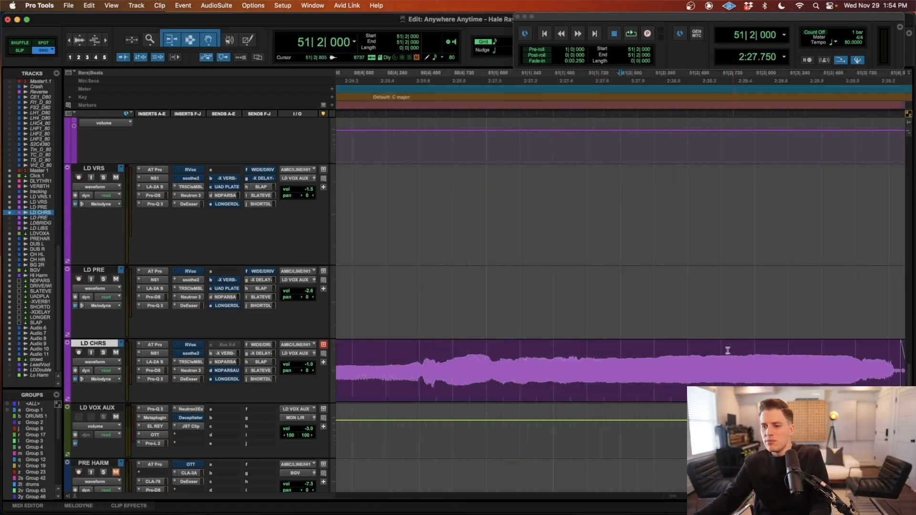
key("r")
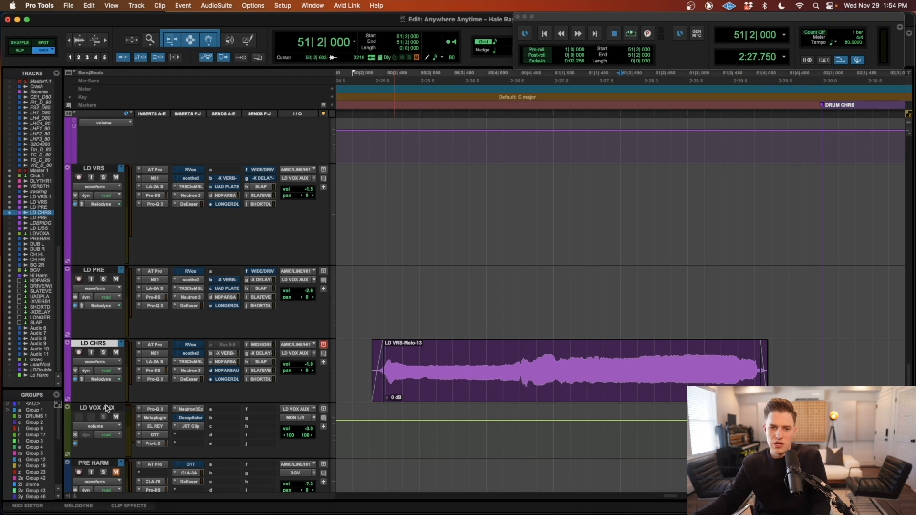
Enlarge the height of the LD CHRS track to about twice its size.
left_click_drag(109, 403, 187, 448)
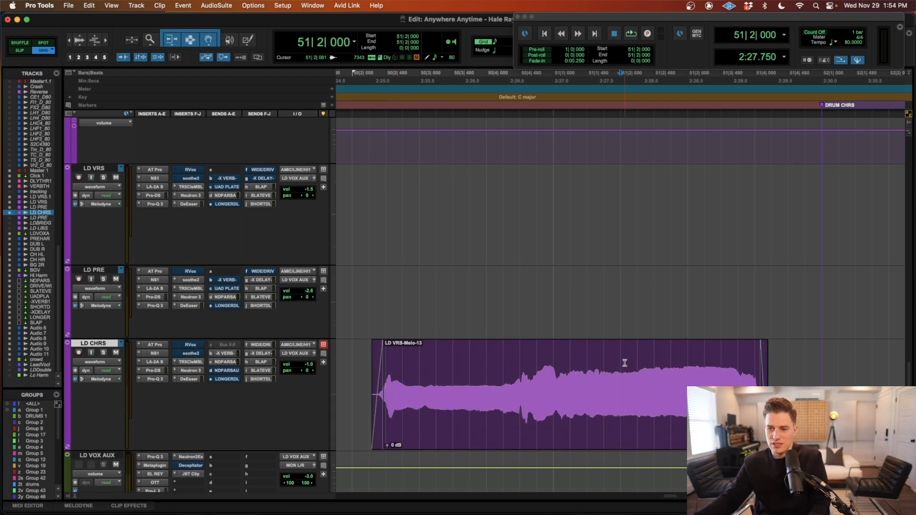
key("t")
key("t")
key("t")
key("r")
key("r")
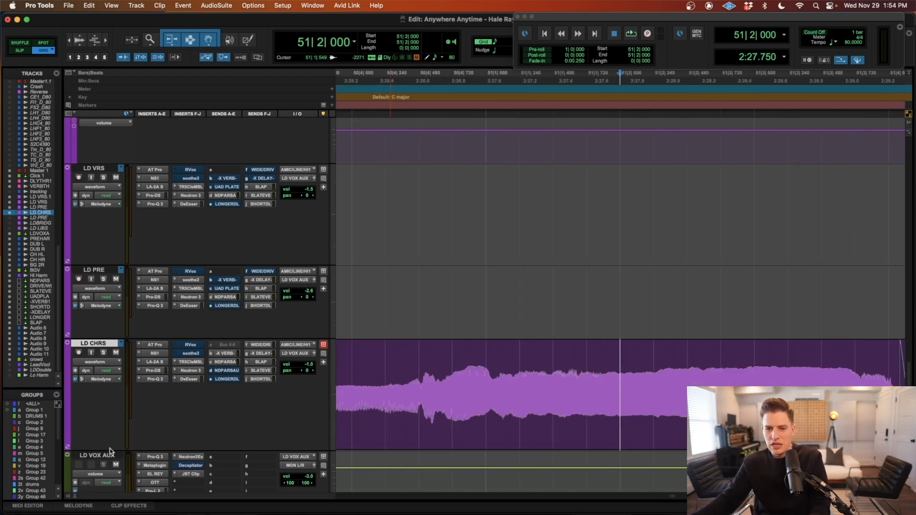
left_click_drag(110, 448, 114, 480)
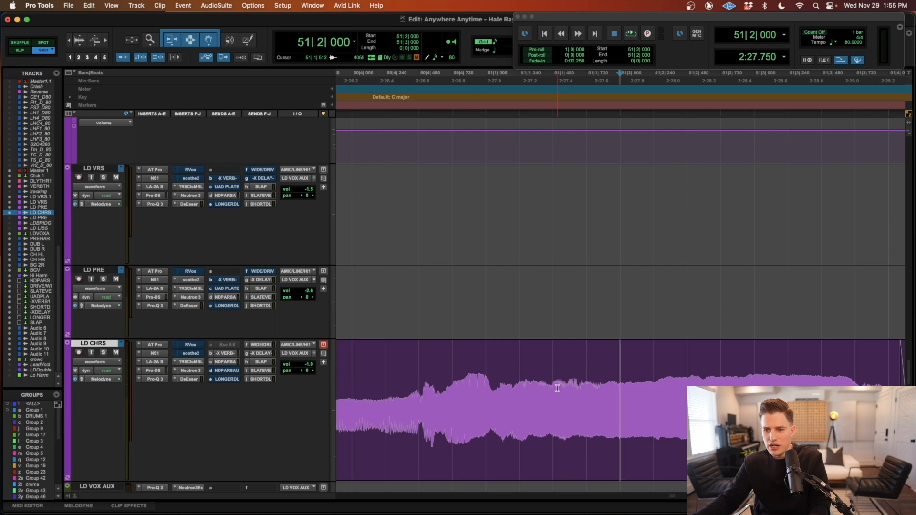
Examine the waveform of LD VRS-Melo-13 closely around 51|2|000.
scroll(558, 388, "down", 5)
left_click(599, 249)
key("t")
key("t")
key("t")
key("t")
key("r")
key("r")
key("r")
key("r")
key("r")
Solo the LD CHRS track and audition LD VRS-Melo-13 from 50|3|720.
left_click(559, 232)
left_click(503, 239)
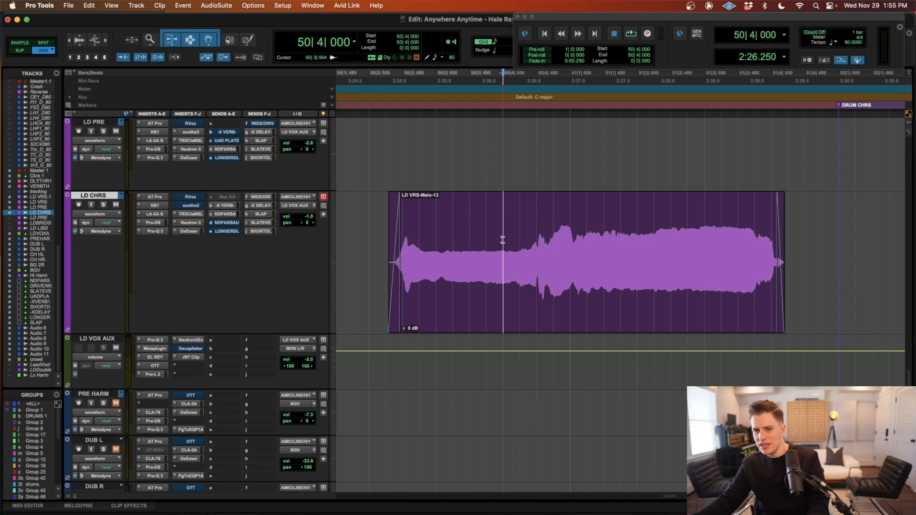
key("shift+s")
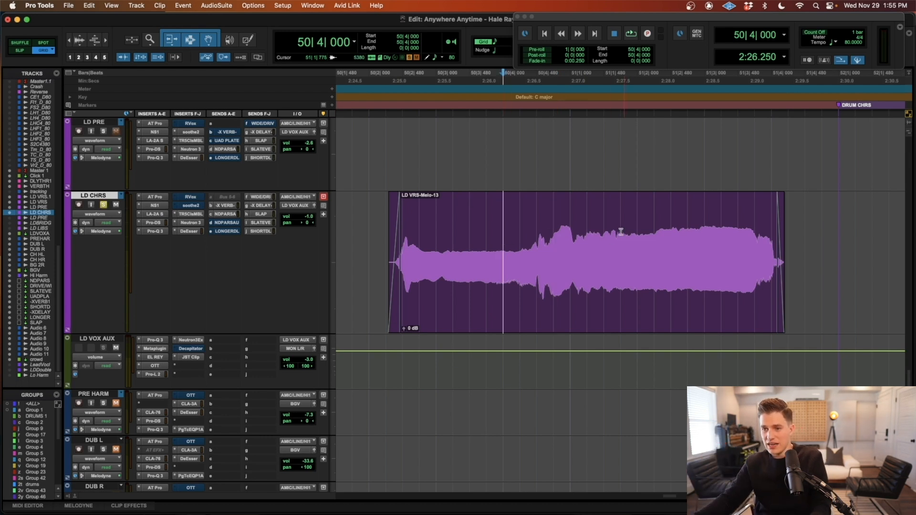
left_click(487, 225)
key("space")
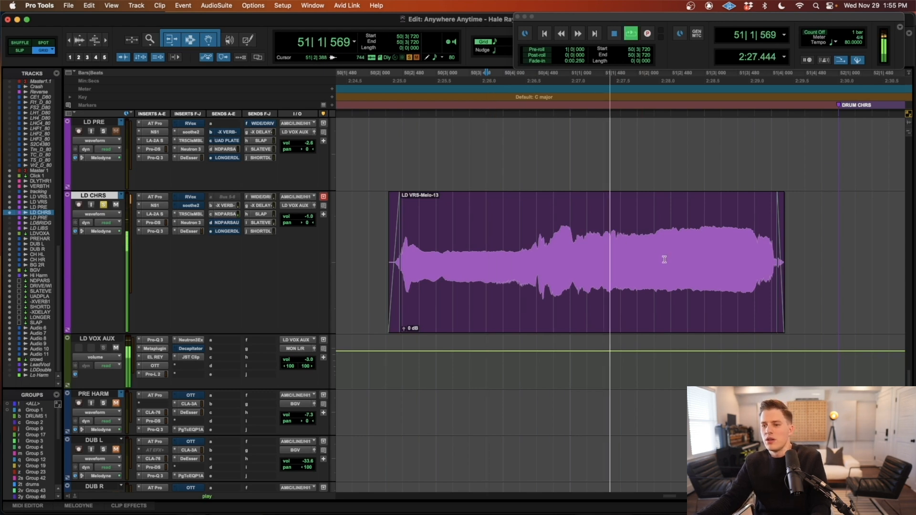
key("space")
Split LD VRS-Melo-13 near 51|2|000 and shift its latter part earlier to start at 51|1|707.
left_click(644, 230)
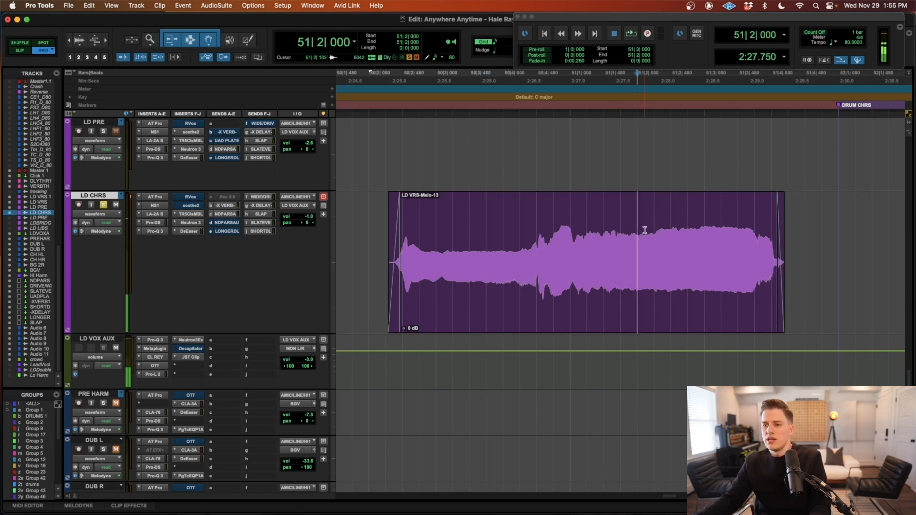
key("t")
key("t")
left_click(628, 238, "super")
key("b")
key("r")
left_click_drag(701, 295, 658, 299)
key("r")
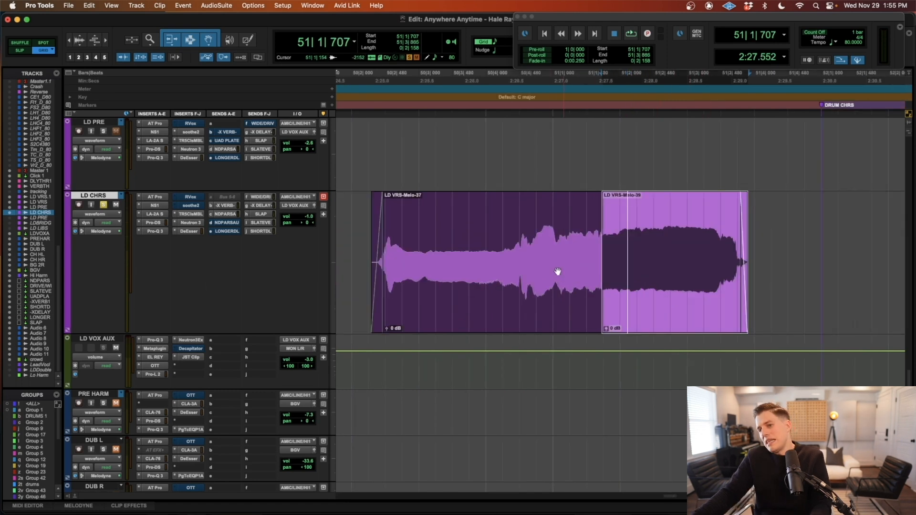
Audition the join between LD VRS-Melo-37 and LD VRS-Melo-39 from 50|4|000.
left_click(492, 219)
key("space")
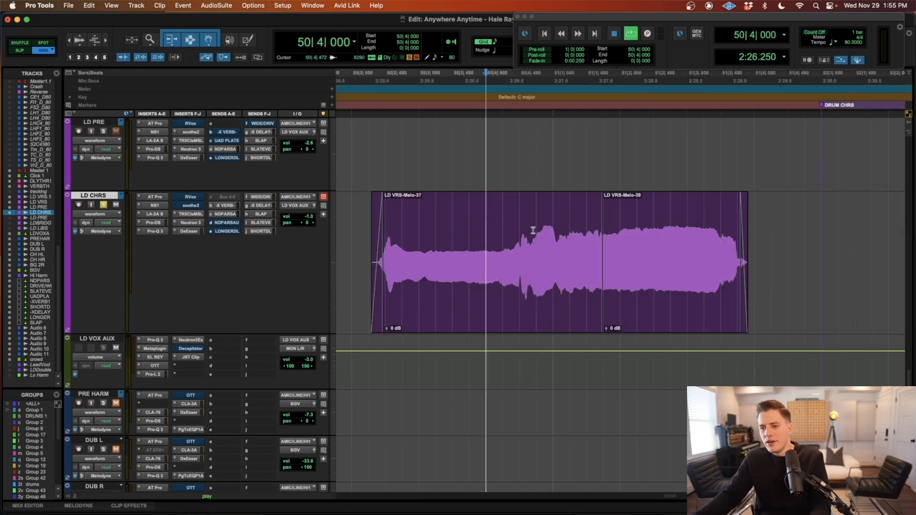
key("space")
Audition the start of LD VRS-Melo-39 again with playback beginning closer to it, at 51|1|240.
left_click(637, 285)
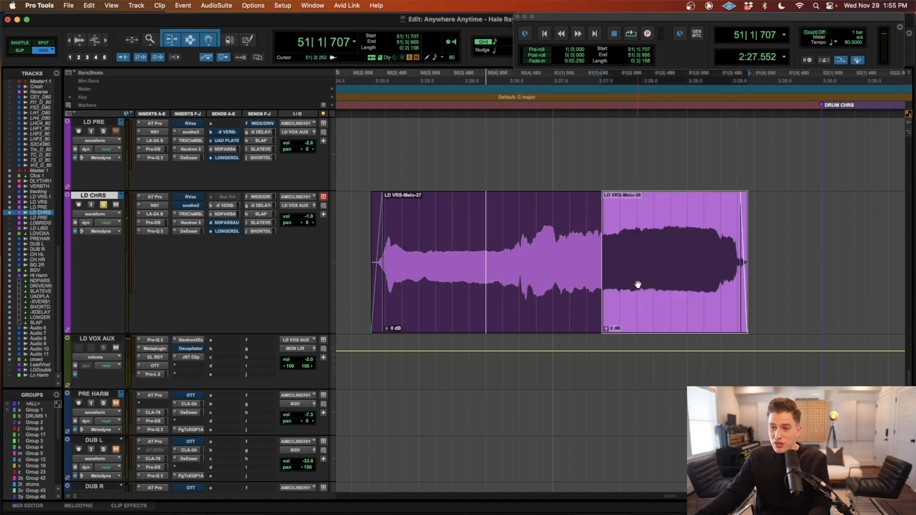
key("t")
key("t")
key("t")
key("t")
key("t")
key("r")
left_click_drag(533, 226, 440, 241)
key("r")
left_click(468, 231)
key("r")
left_click(468, 224)
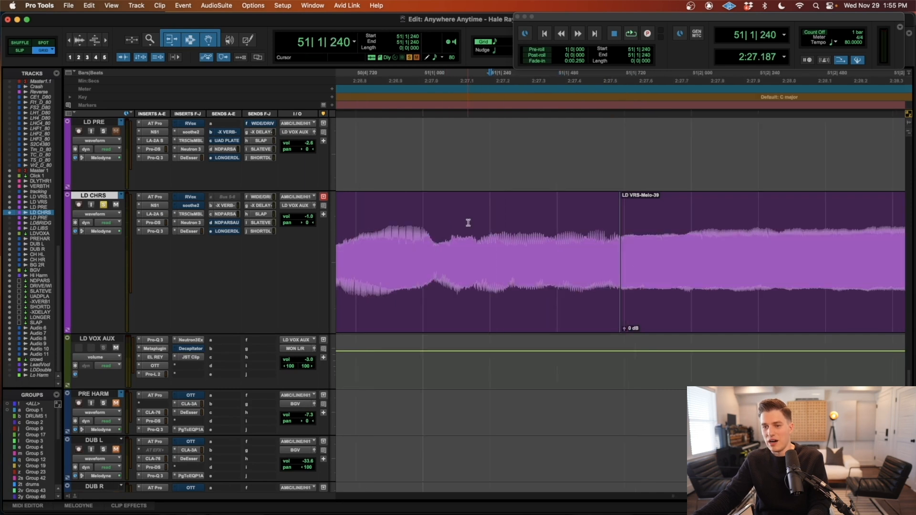
key("space")
key("space")
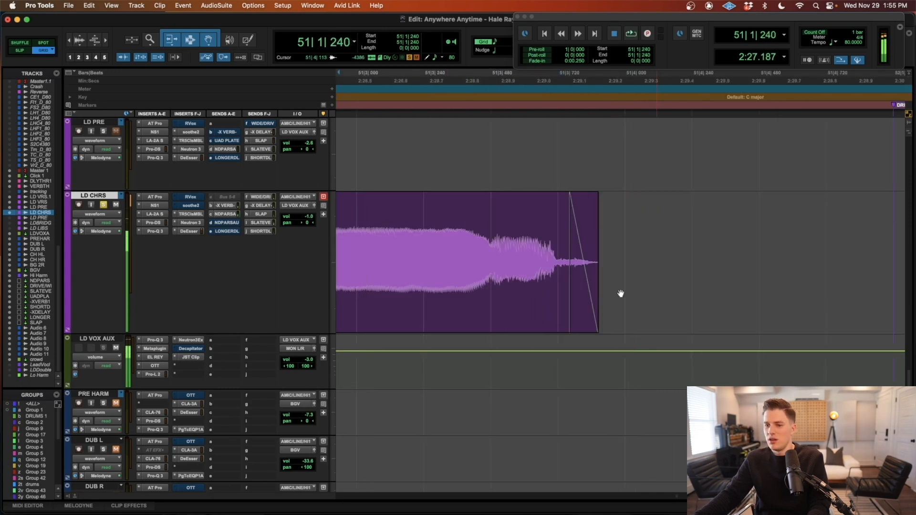
Select LD VRS-Melo-39 and slightly increase the height of the LD CHRS track.
key("r")
key("r")
left_click(541, 298)
key("t")
key("t")
key("t")
key("t")
key("t")
key("t")
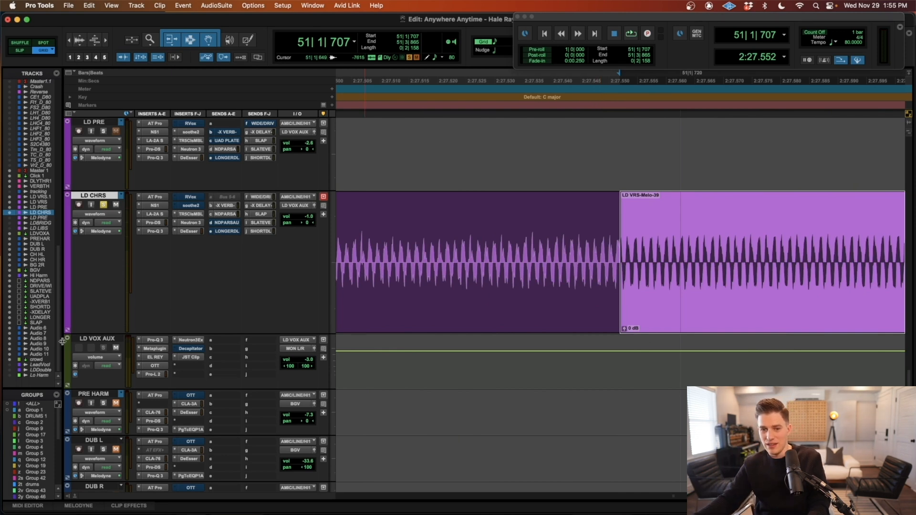
left_click_drag(93, 334, 93, 344)
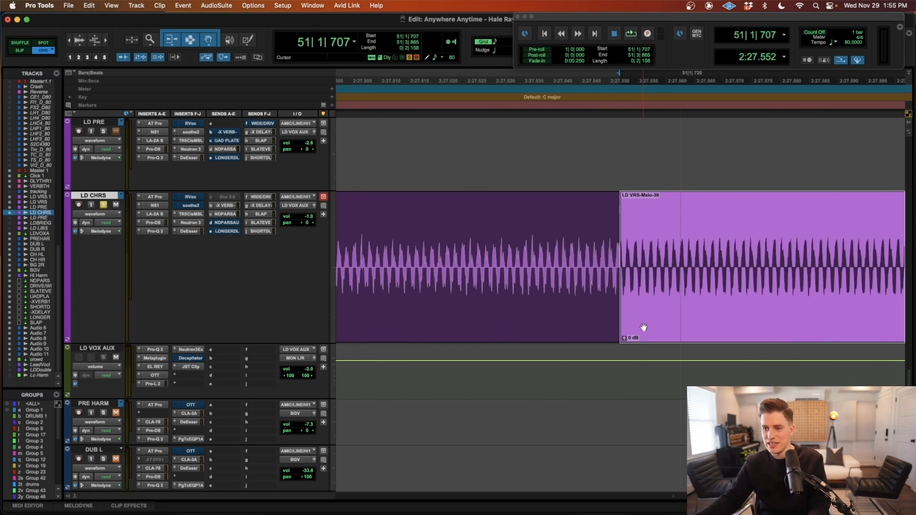
Examine the waveform on both sides of the cut between LD VRS-Melo-37 and LD VRS-Melo-39.
key("t")
key("t")
key("t")
key("r")
key("r")
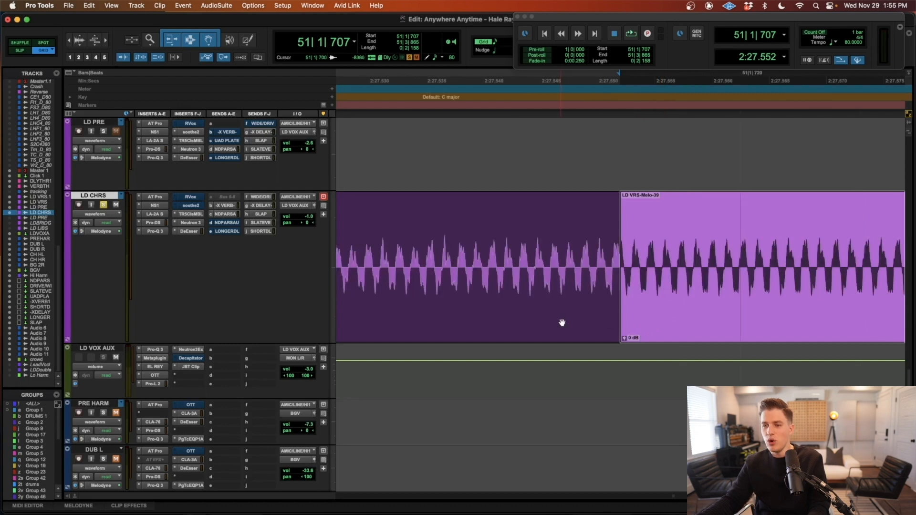
left_click(575, 243)
key("t")
key("t")
key("r")
key("r")
key("r")
key("r")
key("r")
key("r")
key("r")
key("r")
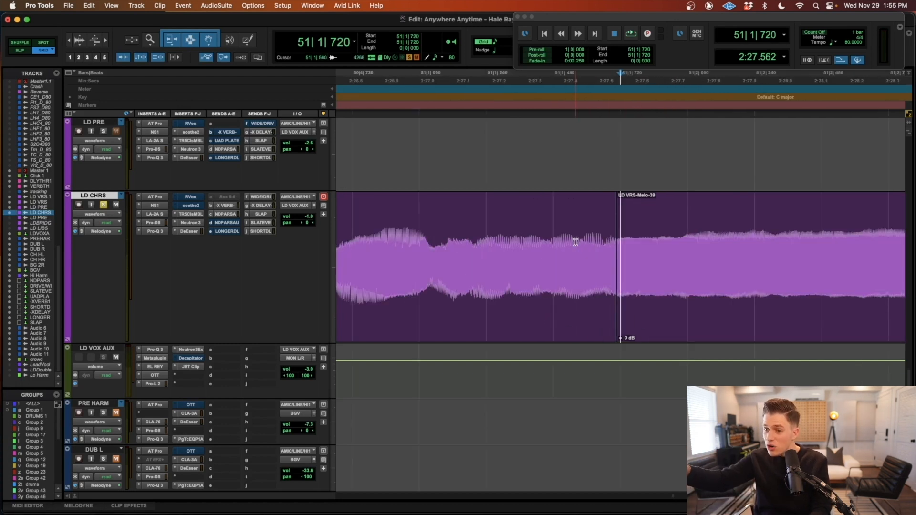
key("t")
key("t")
key("t")
key("t")
key("t")
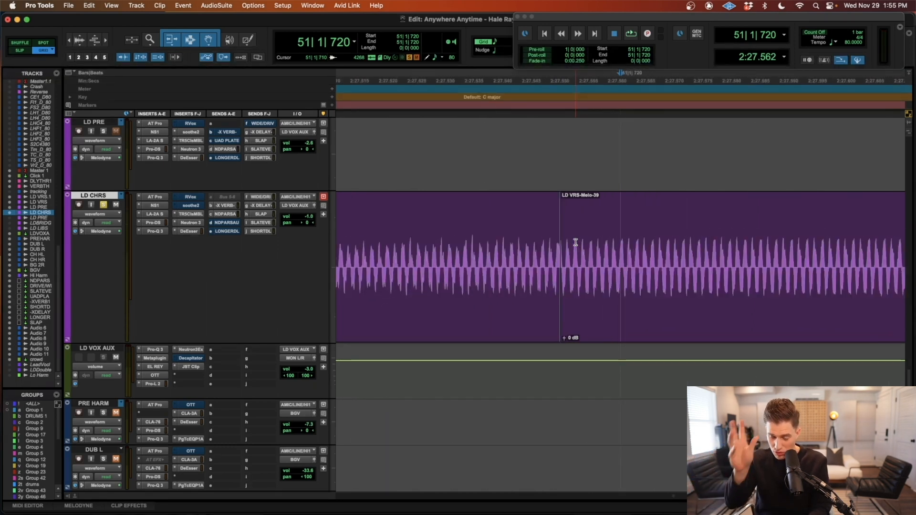
Inspect the individual waveform cycles of LD VRS-Melo-39 around 51|1|720.
left_click(595, 308)
key("t")
key("t")
scroll(618, 286, "right", 5)
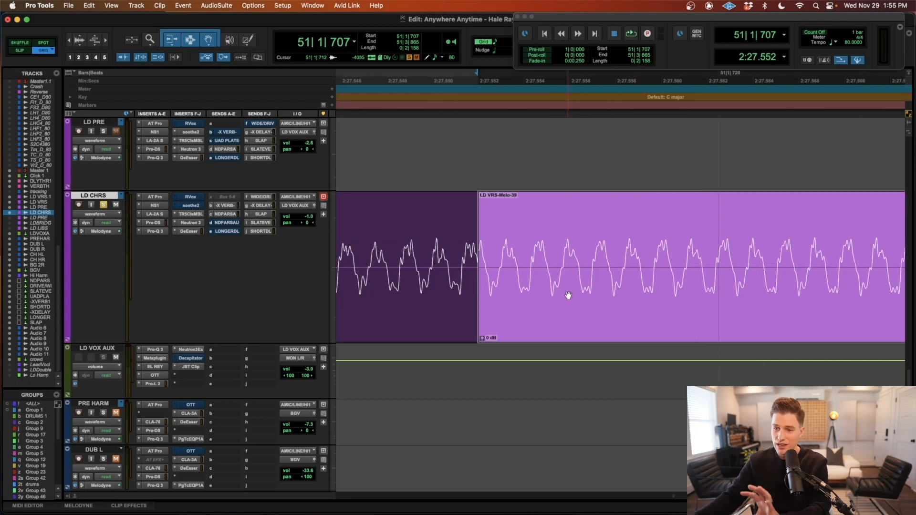
left_click(530, 245)
key("super+bracketright")
key("super+bracketleft")
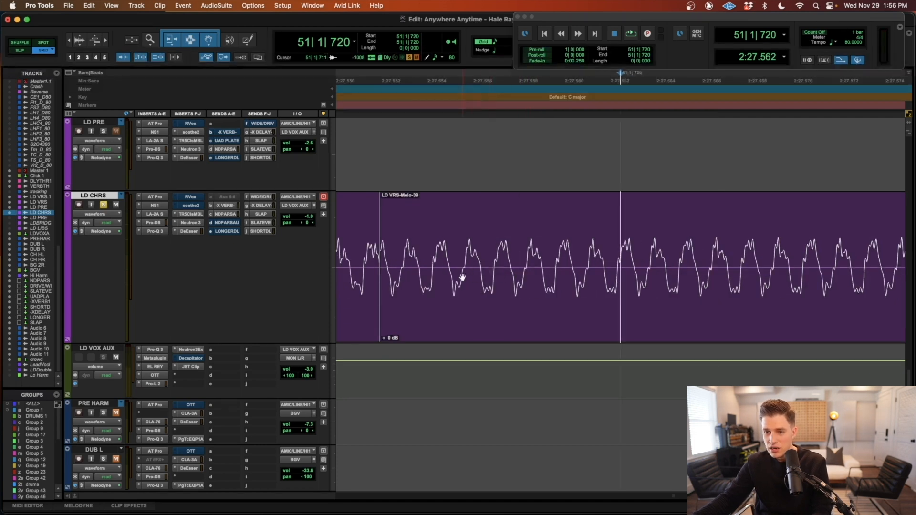
key("super+bracketright")
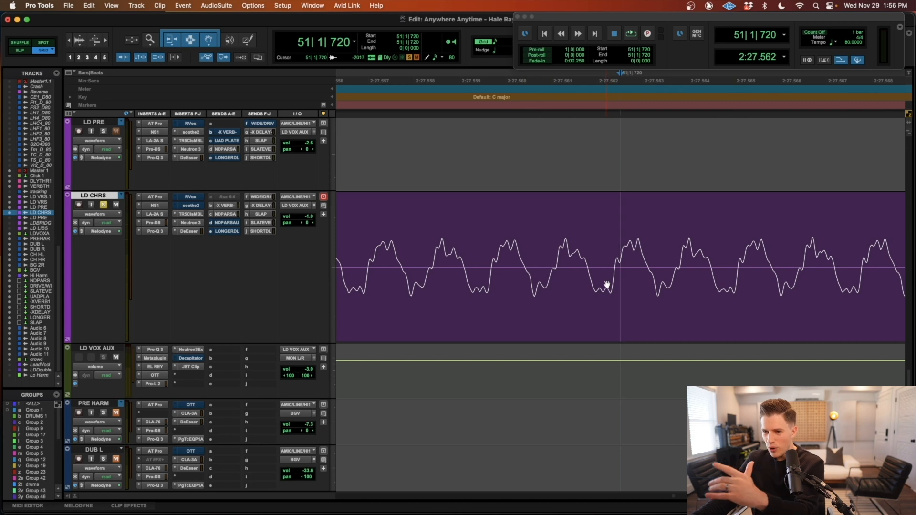
scroll(596, 296, "right", 2)
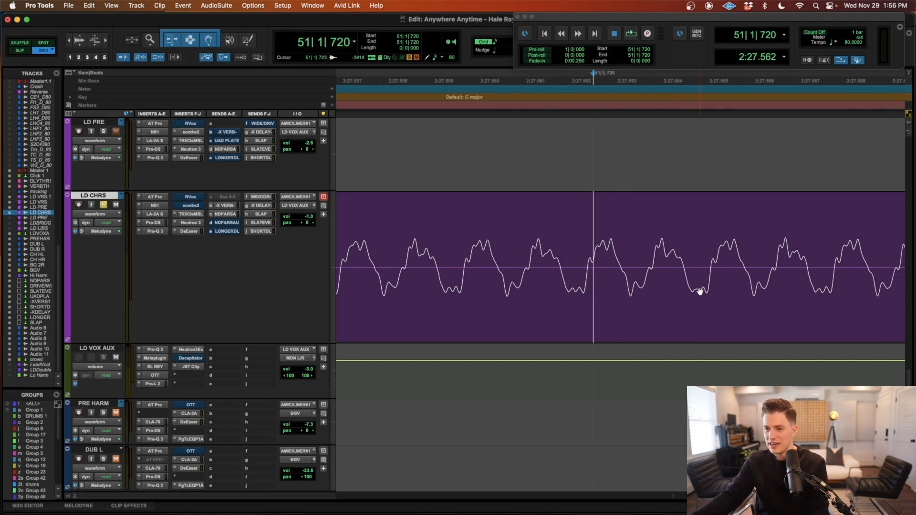
key("r")
key("r")
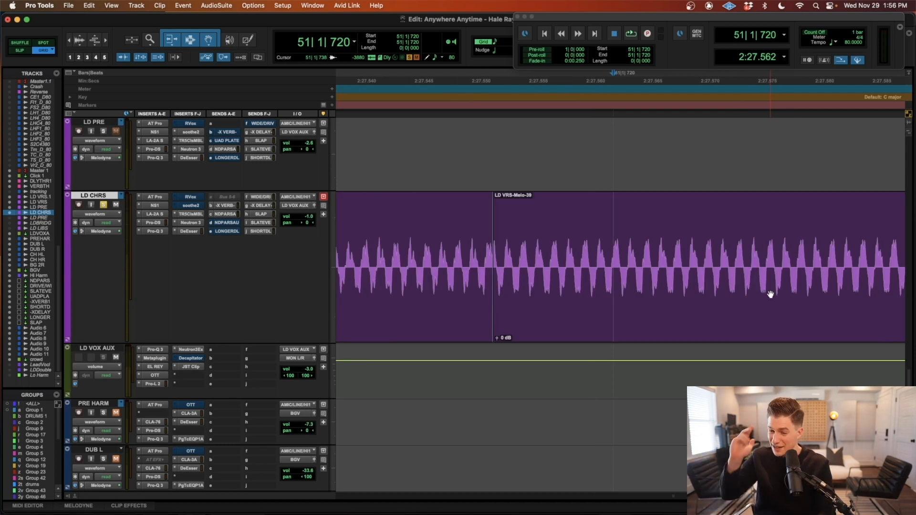
Compare the waveform cycles directly before and after the cut at 51|1|707 for continuity.
left_click(770, 294)
key("t")
key("t")
key("t")
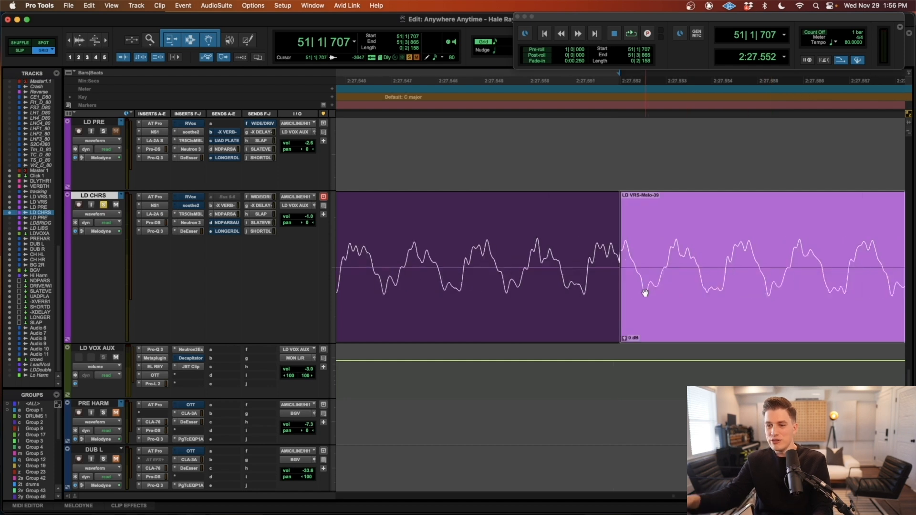
key("r")
key("r")
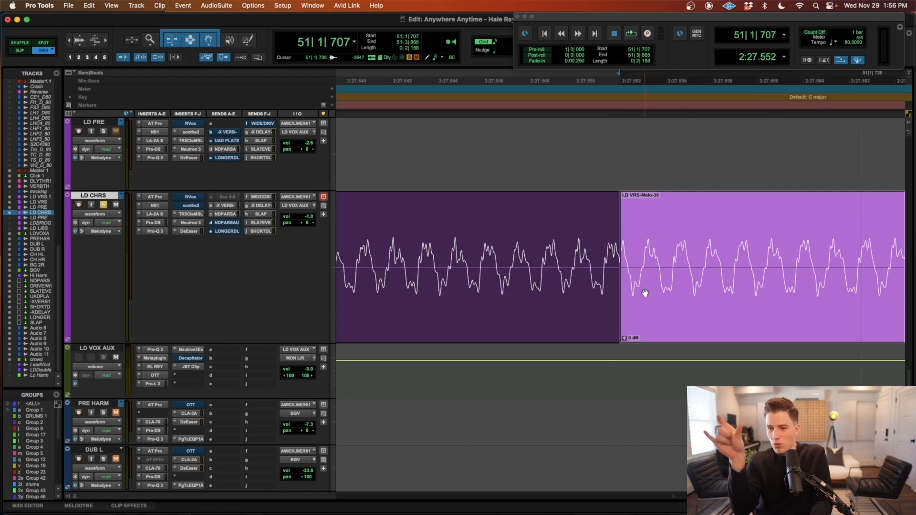
key("t")
key("t")
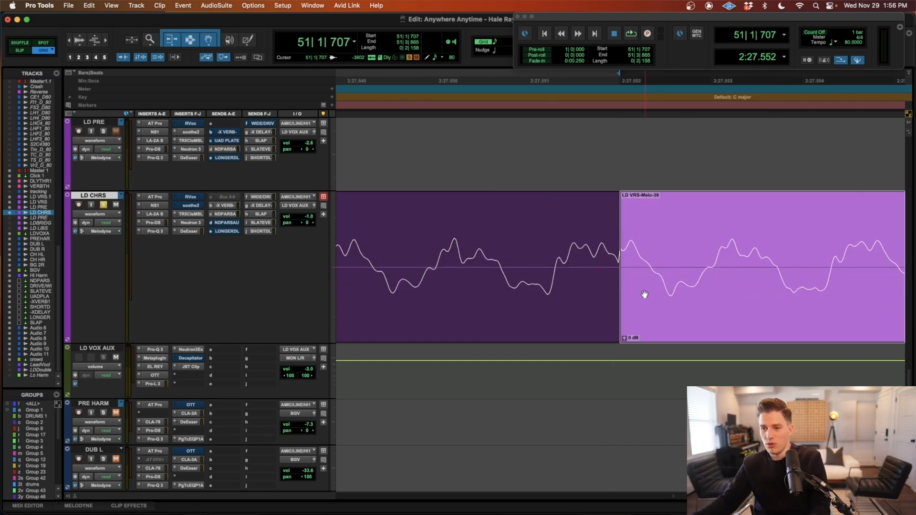
key("t")
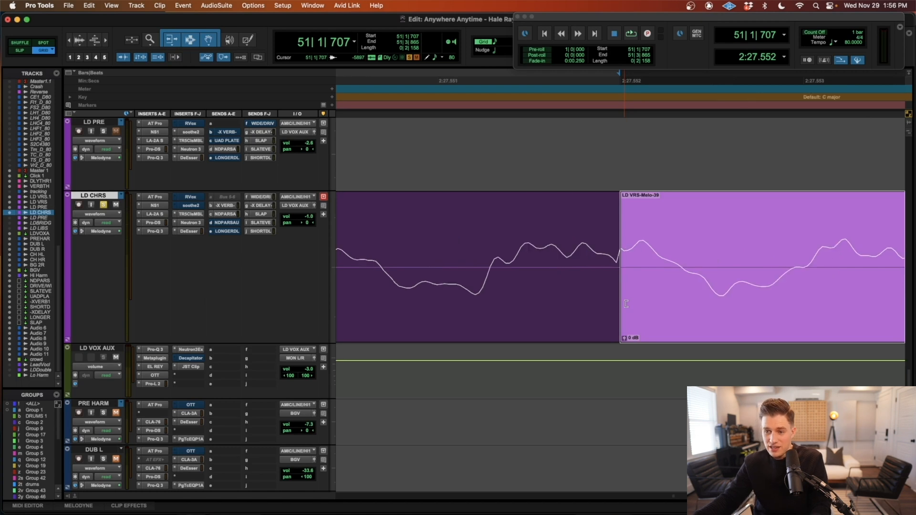
key("r")
key("r")
key("t")
key("t")
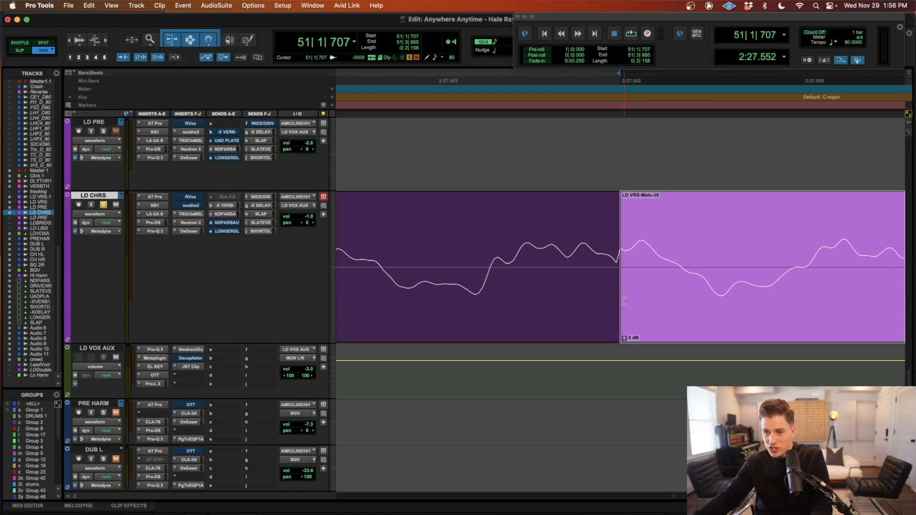
key("r")
key("r")
key("r")
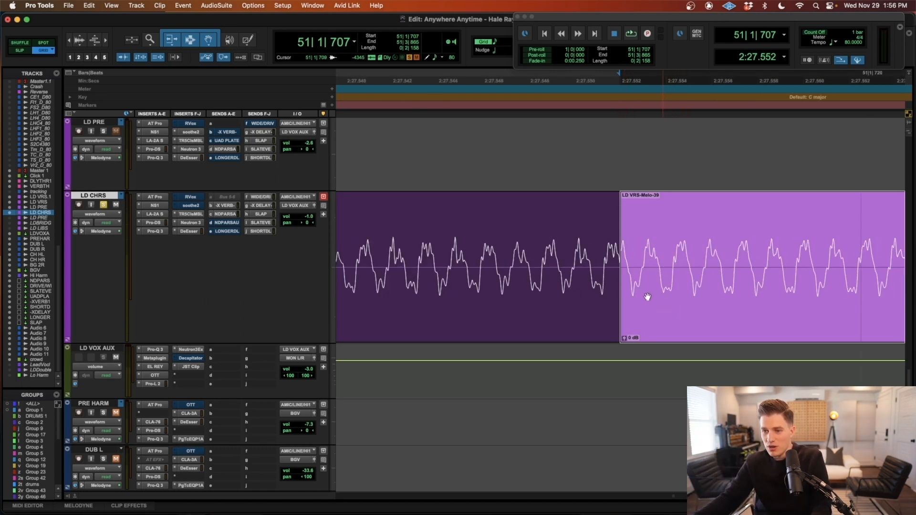
key("Tab")
left_click(659, 319)
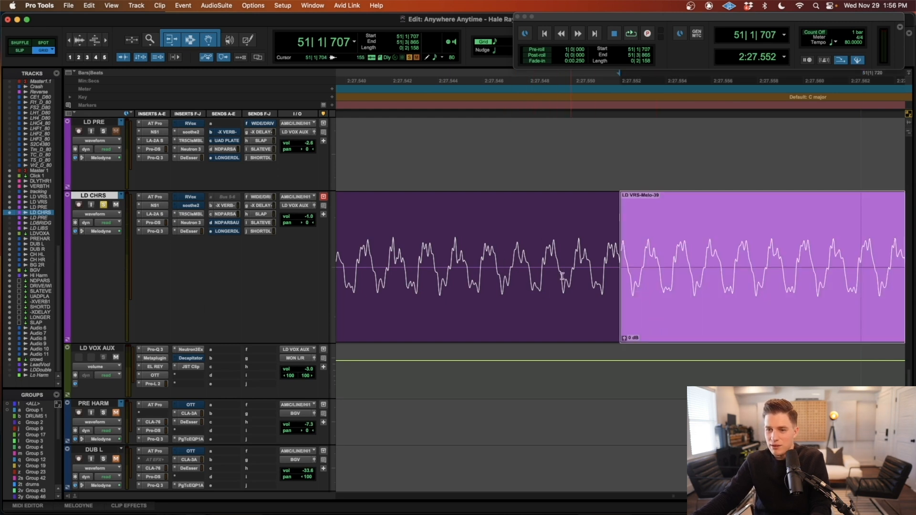
key("t")
key("t")
key("t")
key("r")
key("r")
key("r")
key("r")
left_click(596, 252)
left_click(711, 324)
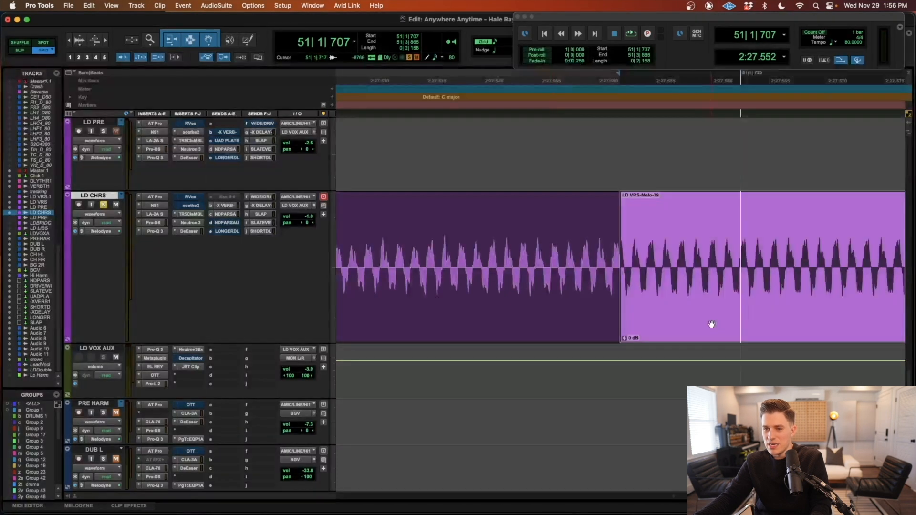
Trim the start of LD VRS-Melo-39 about 0.3 ms later, to where its waveform crosses the centre line.
key("t")
key("t")
key("t")
key("t")
key("t")
key("r")
key("r")
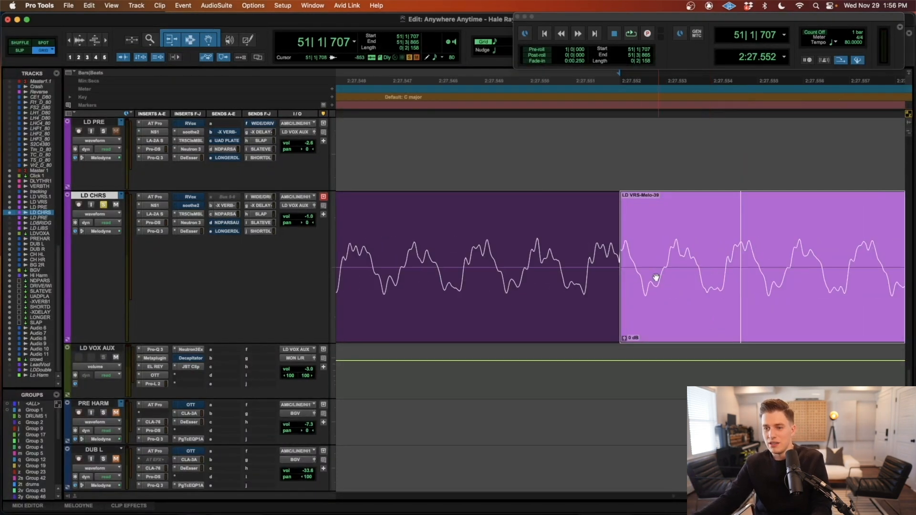
key("t")
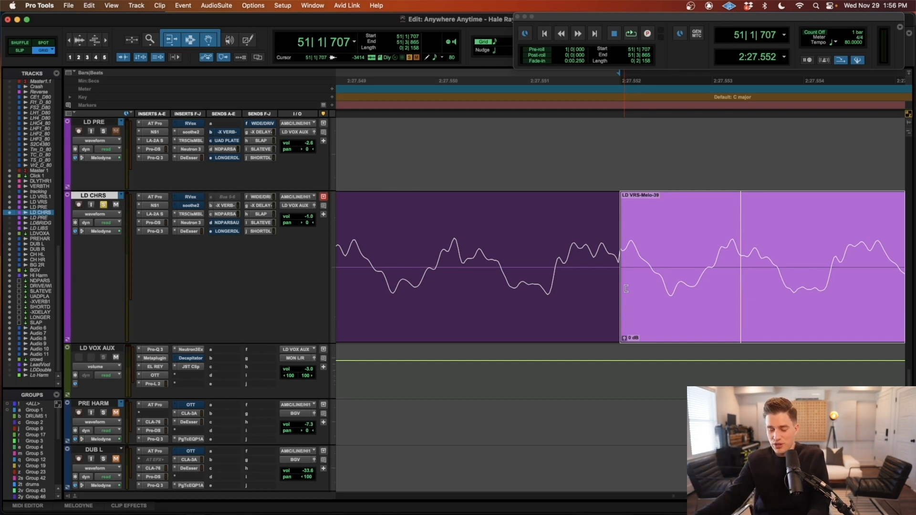
left_click_drag(626, 288, 638, 286)
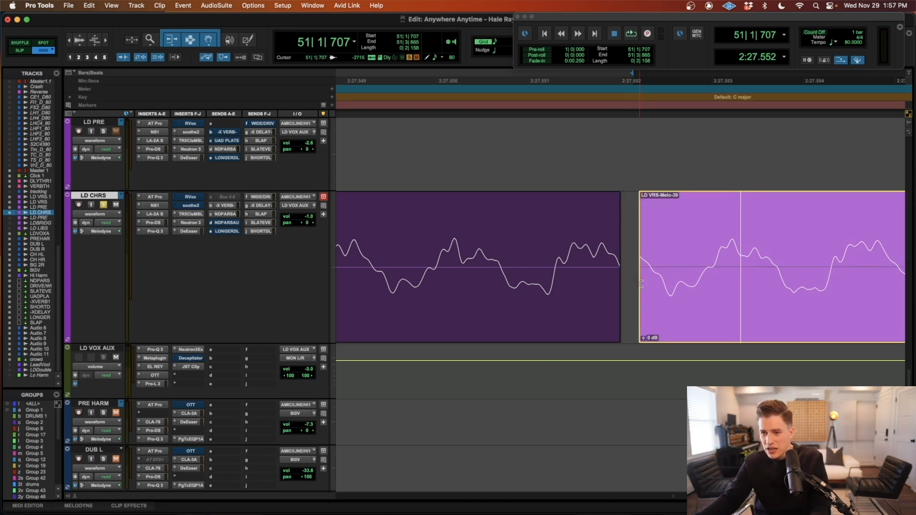
left_click_drag(639, 287, 650, 281)
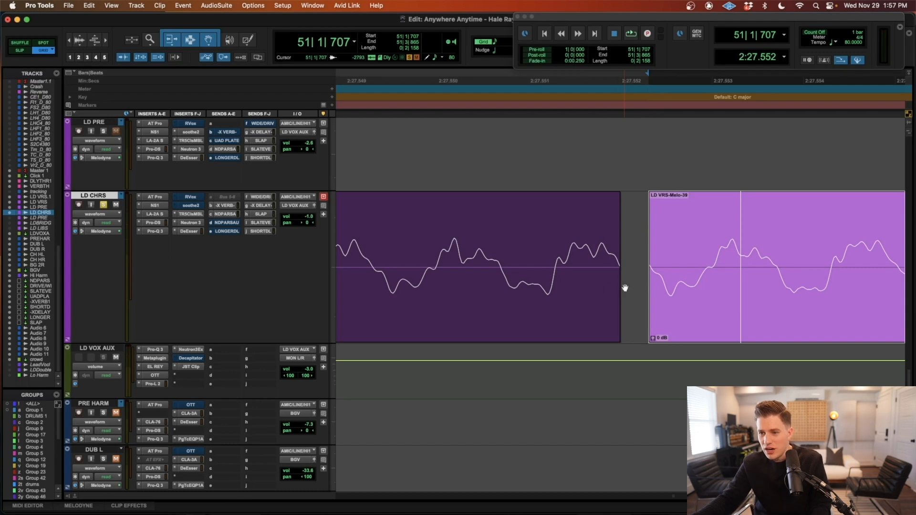
Move LD VRS-Melo-39 earlier so its start meets the end of LD VRS-Melo-37.
left_click_drag(659, 300, 630, 301)
key("t")
key("t")
key("r")
key("r")
key("r")
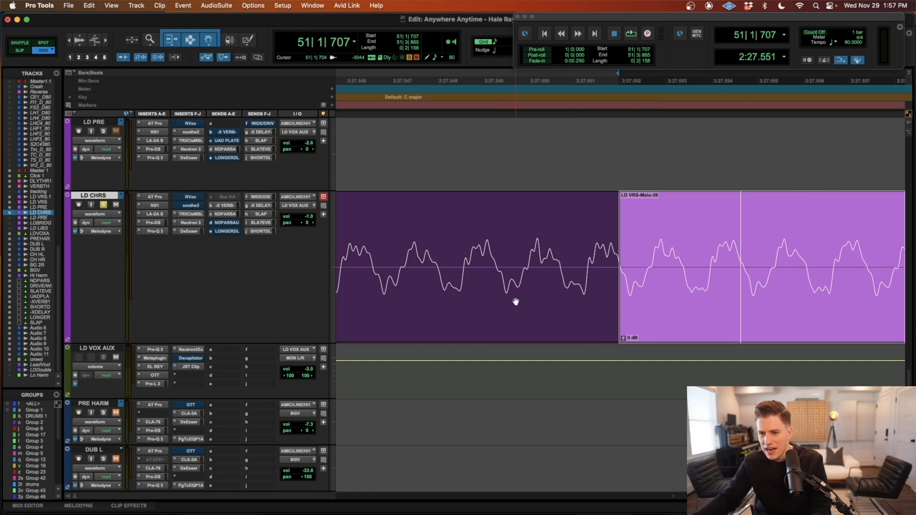
Add a short crossfade from 51|1|706 to 51|1|707 across the join of LD VRS-Melo-37 and LD VRS-Melo-39.
key("t")
key("t")
left_click_drag(618, 338, 564, 337)
key("r")
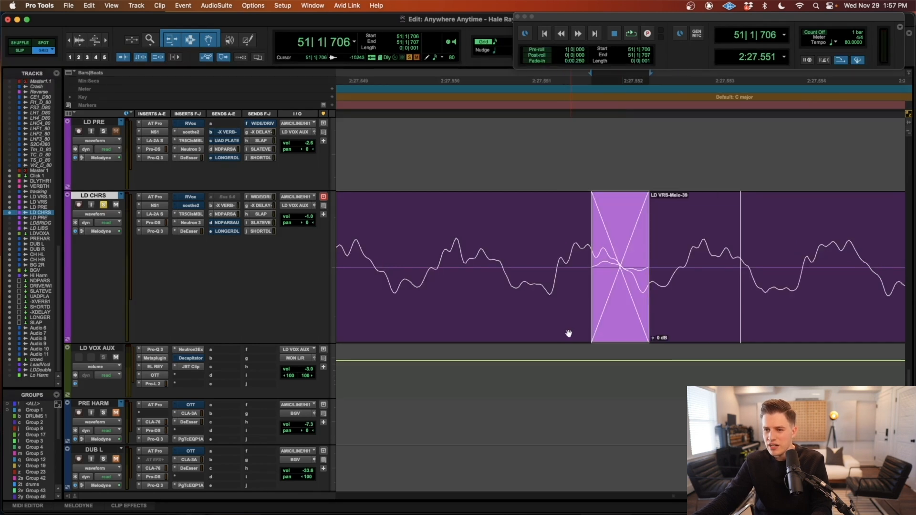
key("r")
key("r")
key("t")
key("t")
key("t")
key("t")
key("r")
key("r")
key("r")
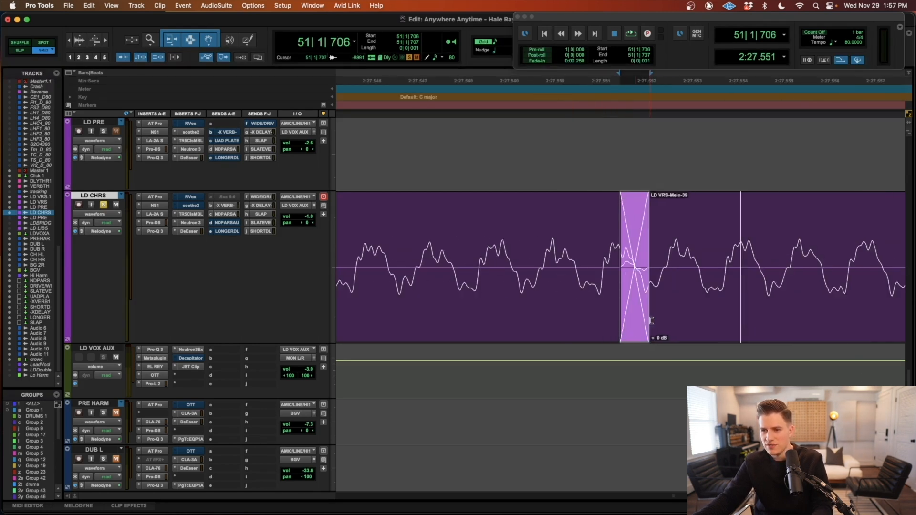
Review the crossfaded join both across the whole vocal phrase and at single-cycle detail.
key("r")
key("r")
key("r")
key("r")
key("r")
key("r")
key("r")
left_click(544, 246)
key("r")
key("r")
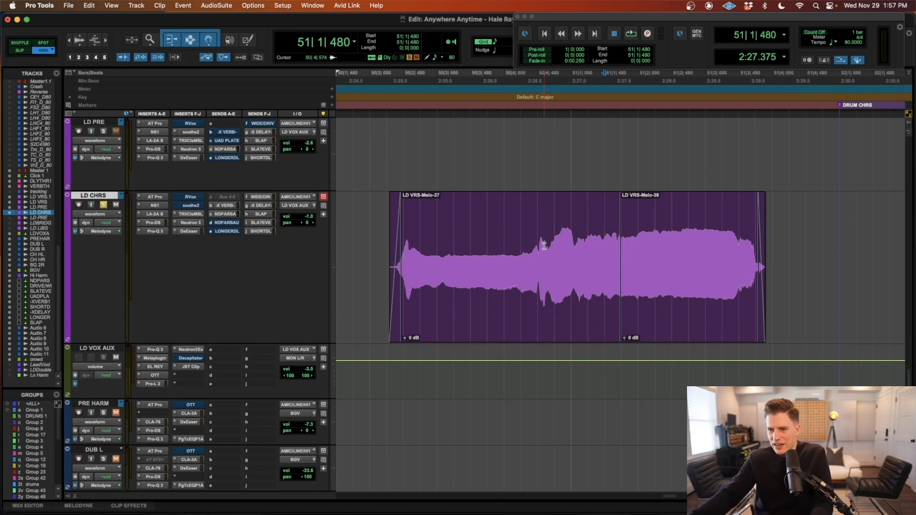
double_click(705, 268)
key("t")
key("t")
key("t")
key("t")
key("t")
key("t")
key("t")
key("t")
key("t")
key("t")
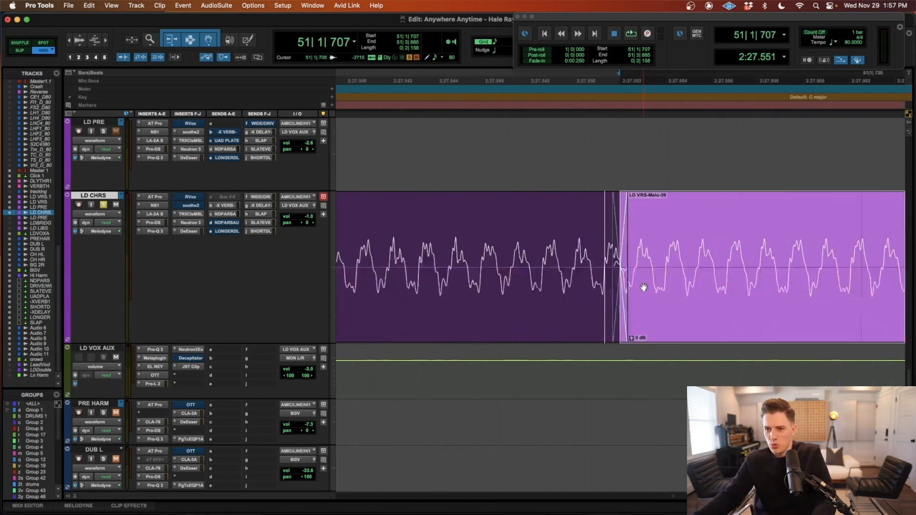
Audition the crossfaded vocal phrase from 50|4|480.
left_click(448, 260)
key("r")
key("r")
key("r")
key("r")
key("r")
key("r")
key("r")
key("r")
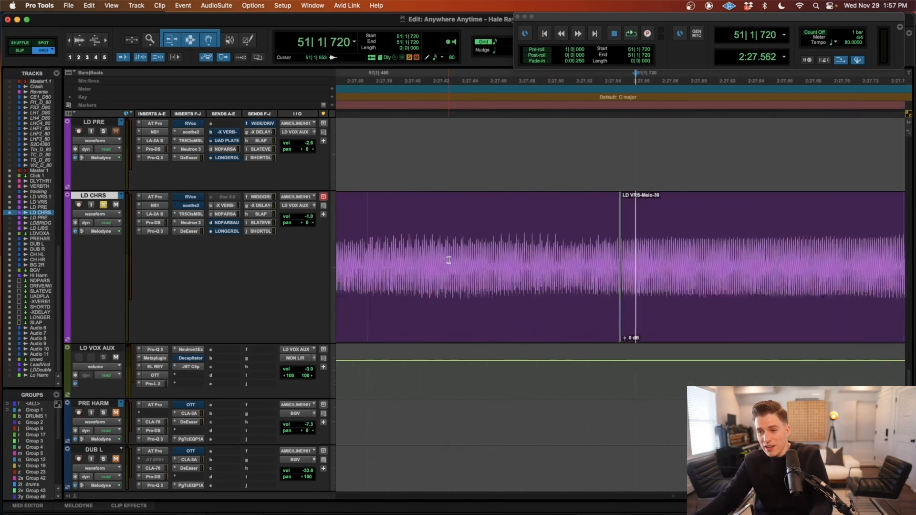
key("r")
left_click(533, 263)
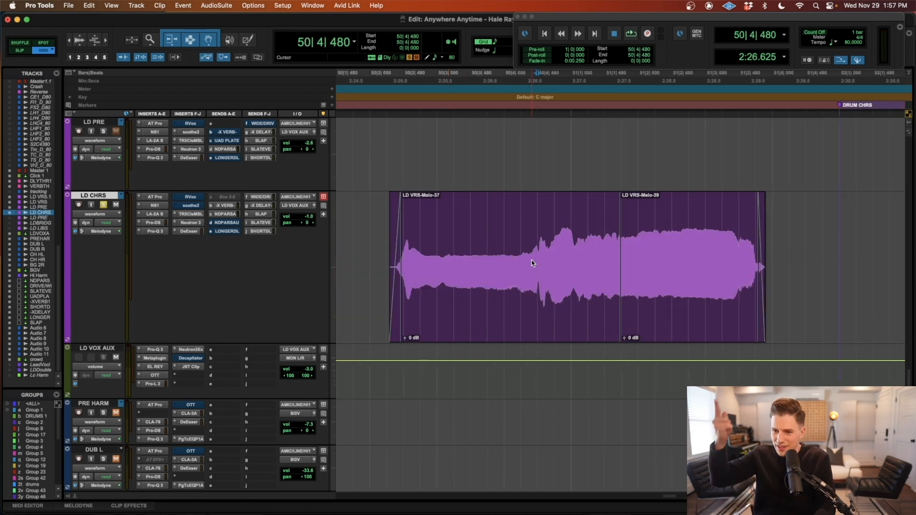
key("space")
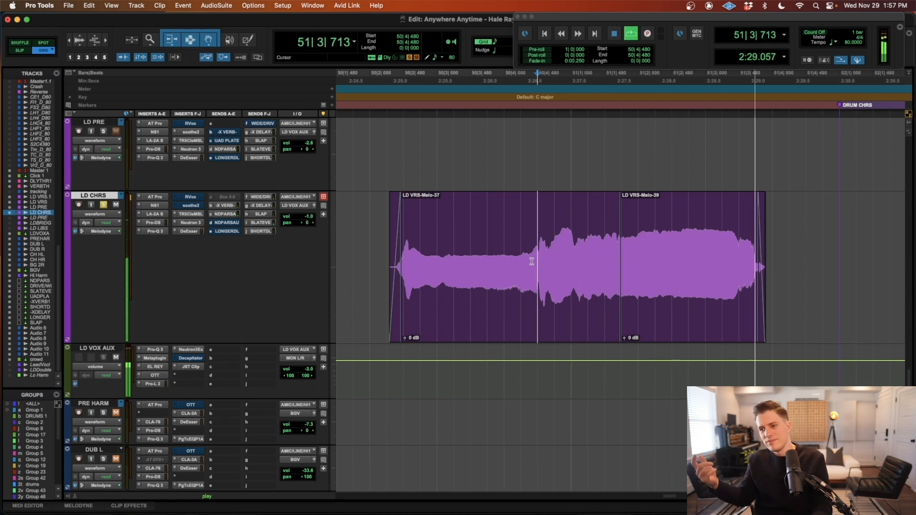
key("space")
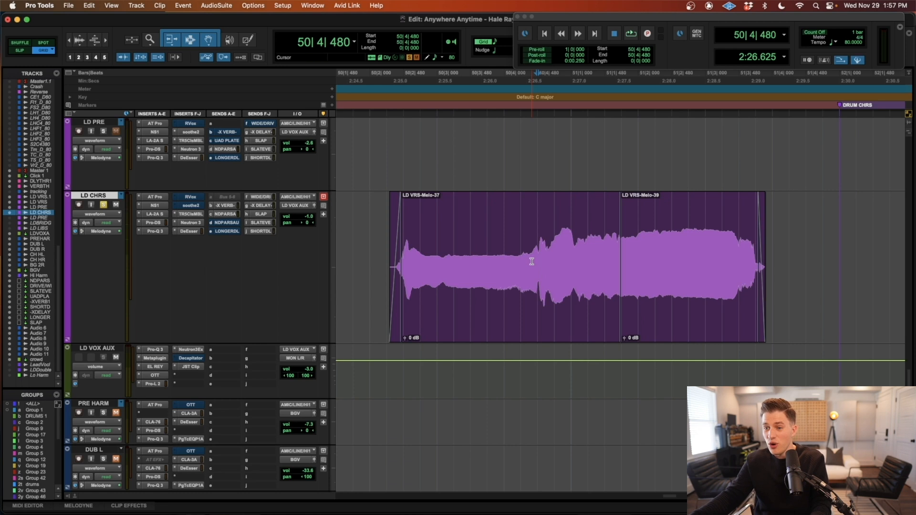
Select LD VRS-Melo-39 and examine the crossfade at its start in close-up.
left_click(689, 302)
key("t")
key("t")
key("t")
key("t")
key("t")
key("t")
key("t")
key("t")
key("t")
key("t")
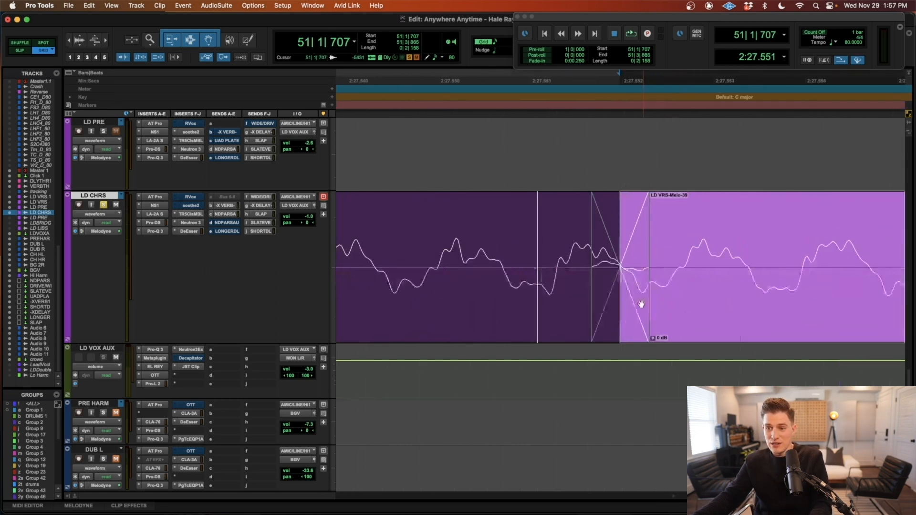
Examine how the waveform cycles line up on both sides of the crossfade at the start of LD VRS-Melo-39.
key("r")
key("r")
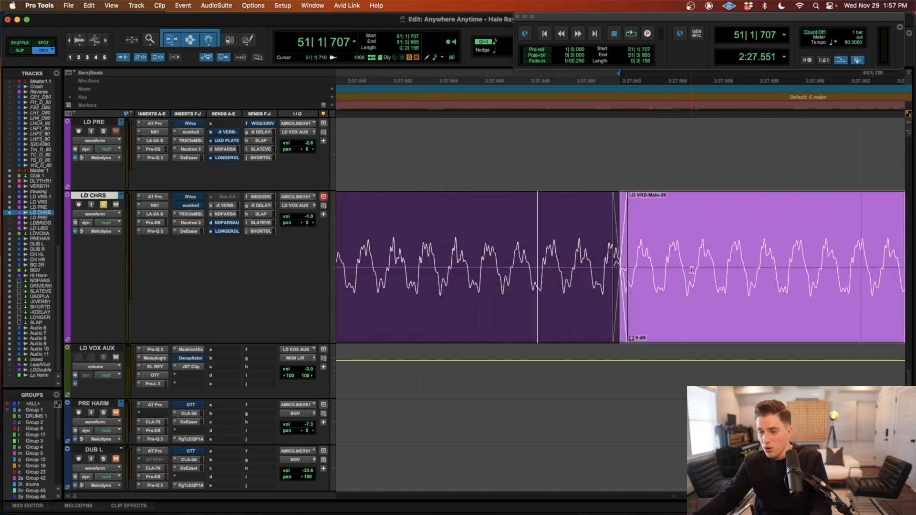
key("t")
key("t")
key("t")
key("r")
key("r")
key("r")
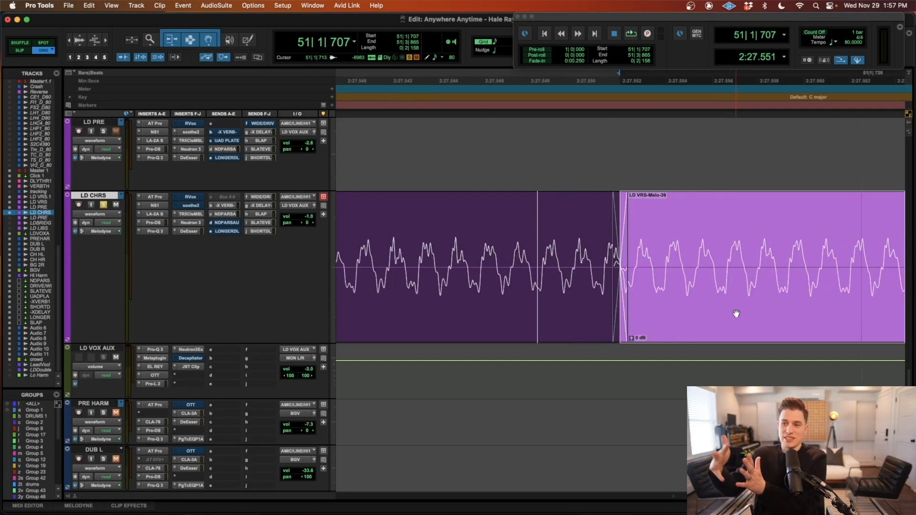
Select the crossfade before LD VRS-Melo-39 on LD CHRS and review it within the wider sustained note.
key("t")
key("t")
key("t")
key("t")
left_click(615, 317)
key("r")
key("r")
key("r")
key("r")
key("r")
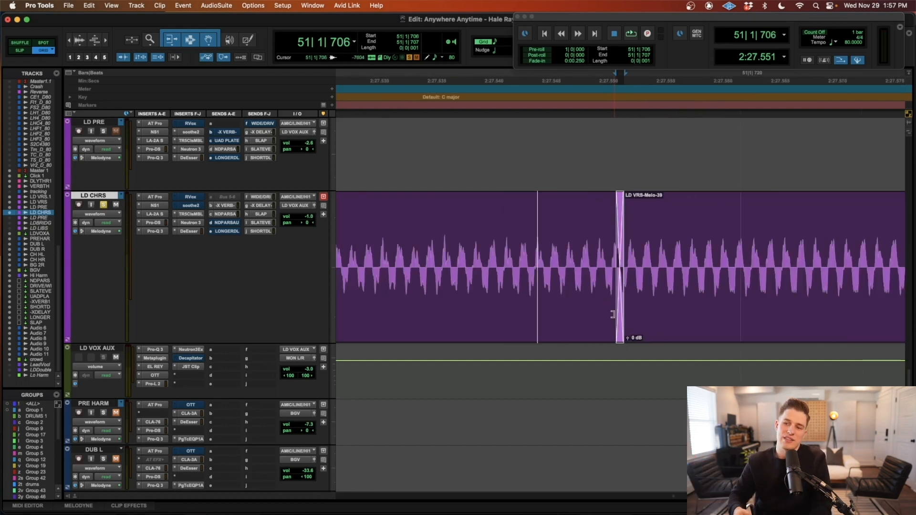
key("r")
key("r")
key("r")
key("r")
key("r")
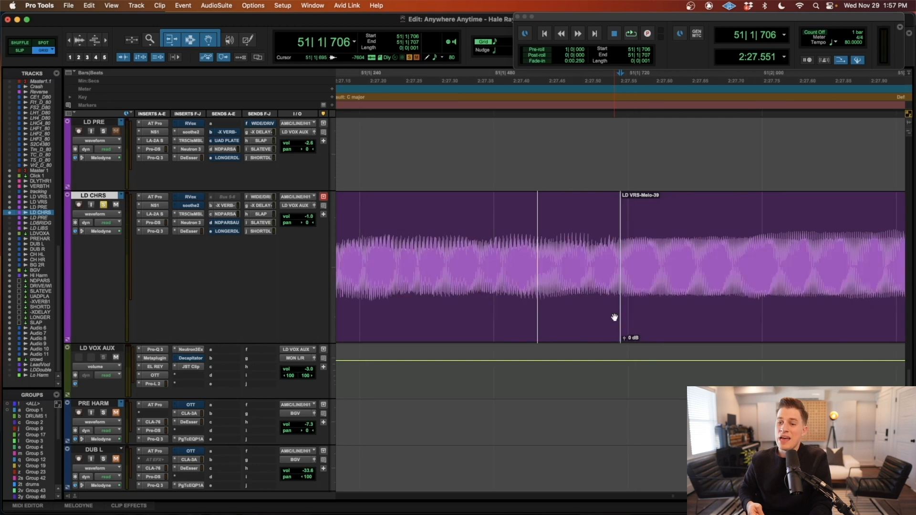